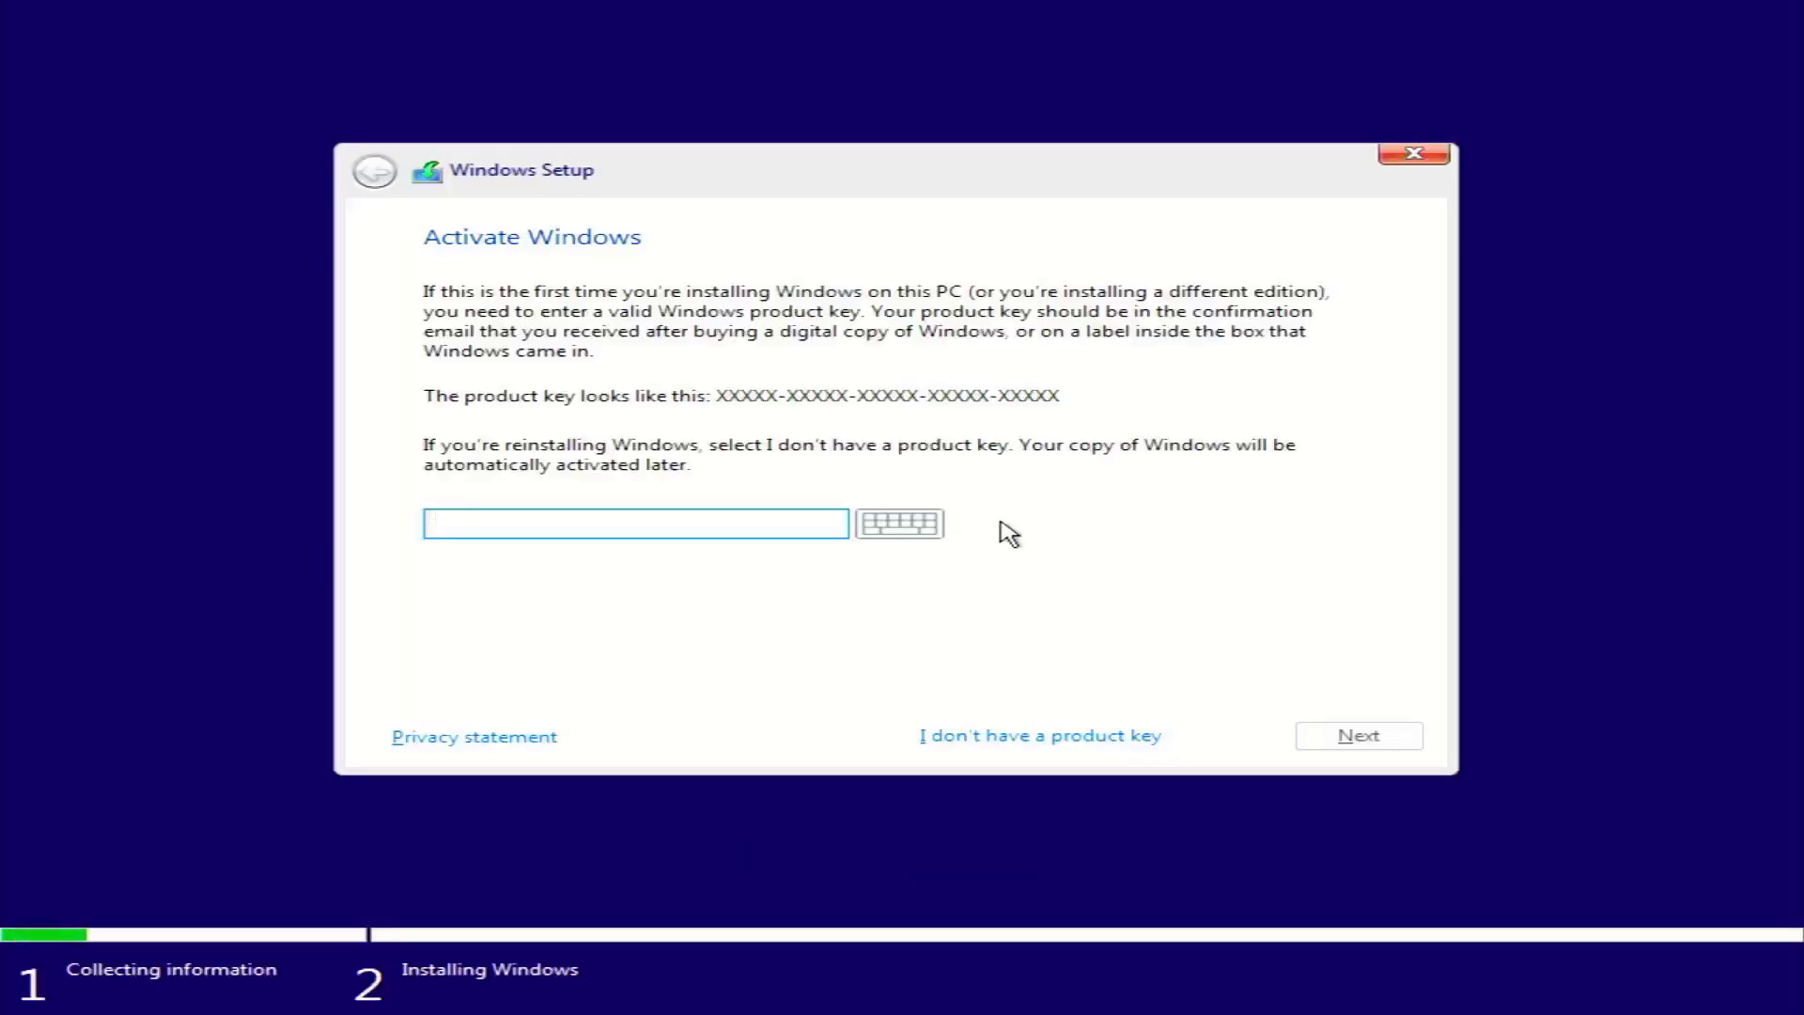
Skip entering a product key on the Activate Windows page
left_click(1055, 735)
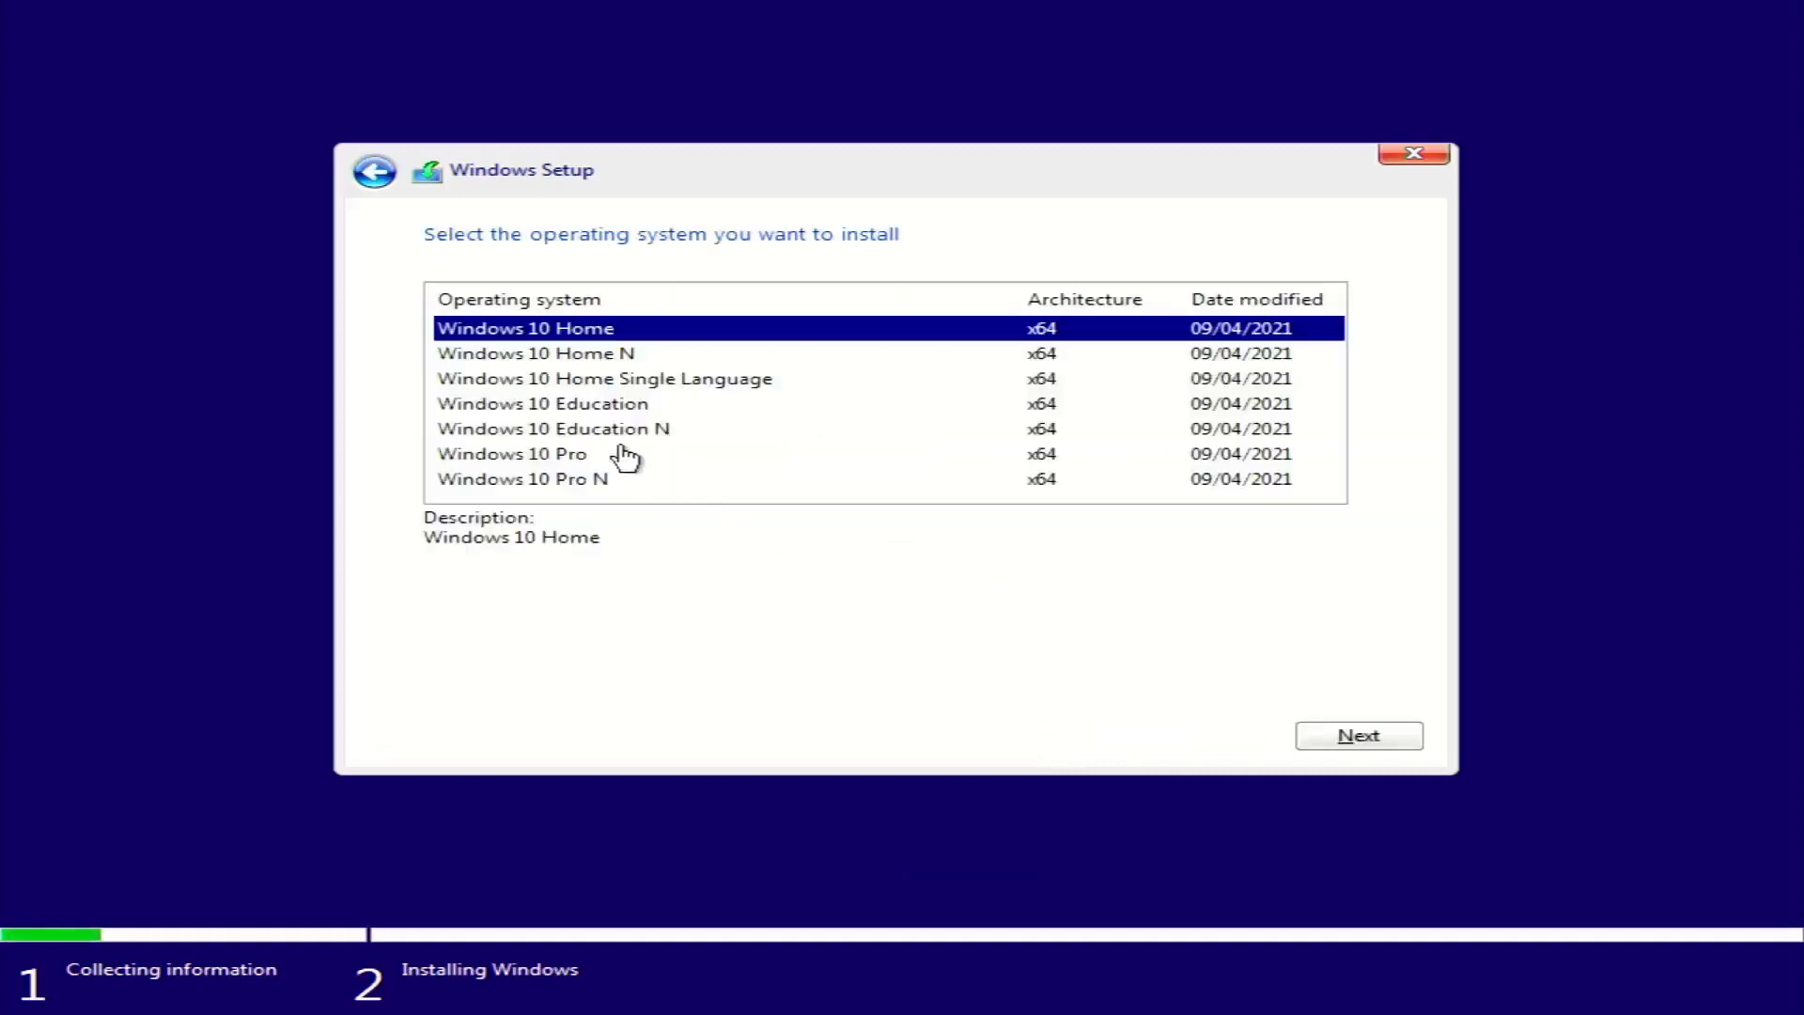
Choose Windows 10 Pro, accept the licence terms and pick a Custom installation
left_click(624, 453)
left_click(1317, 736)
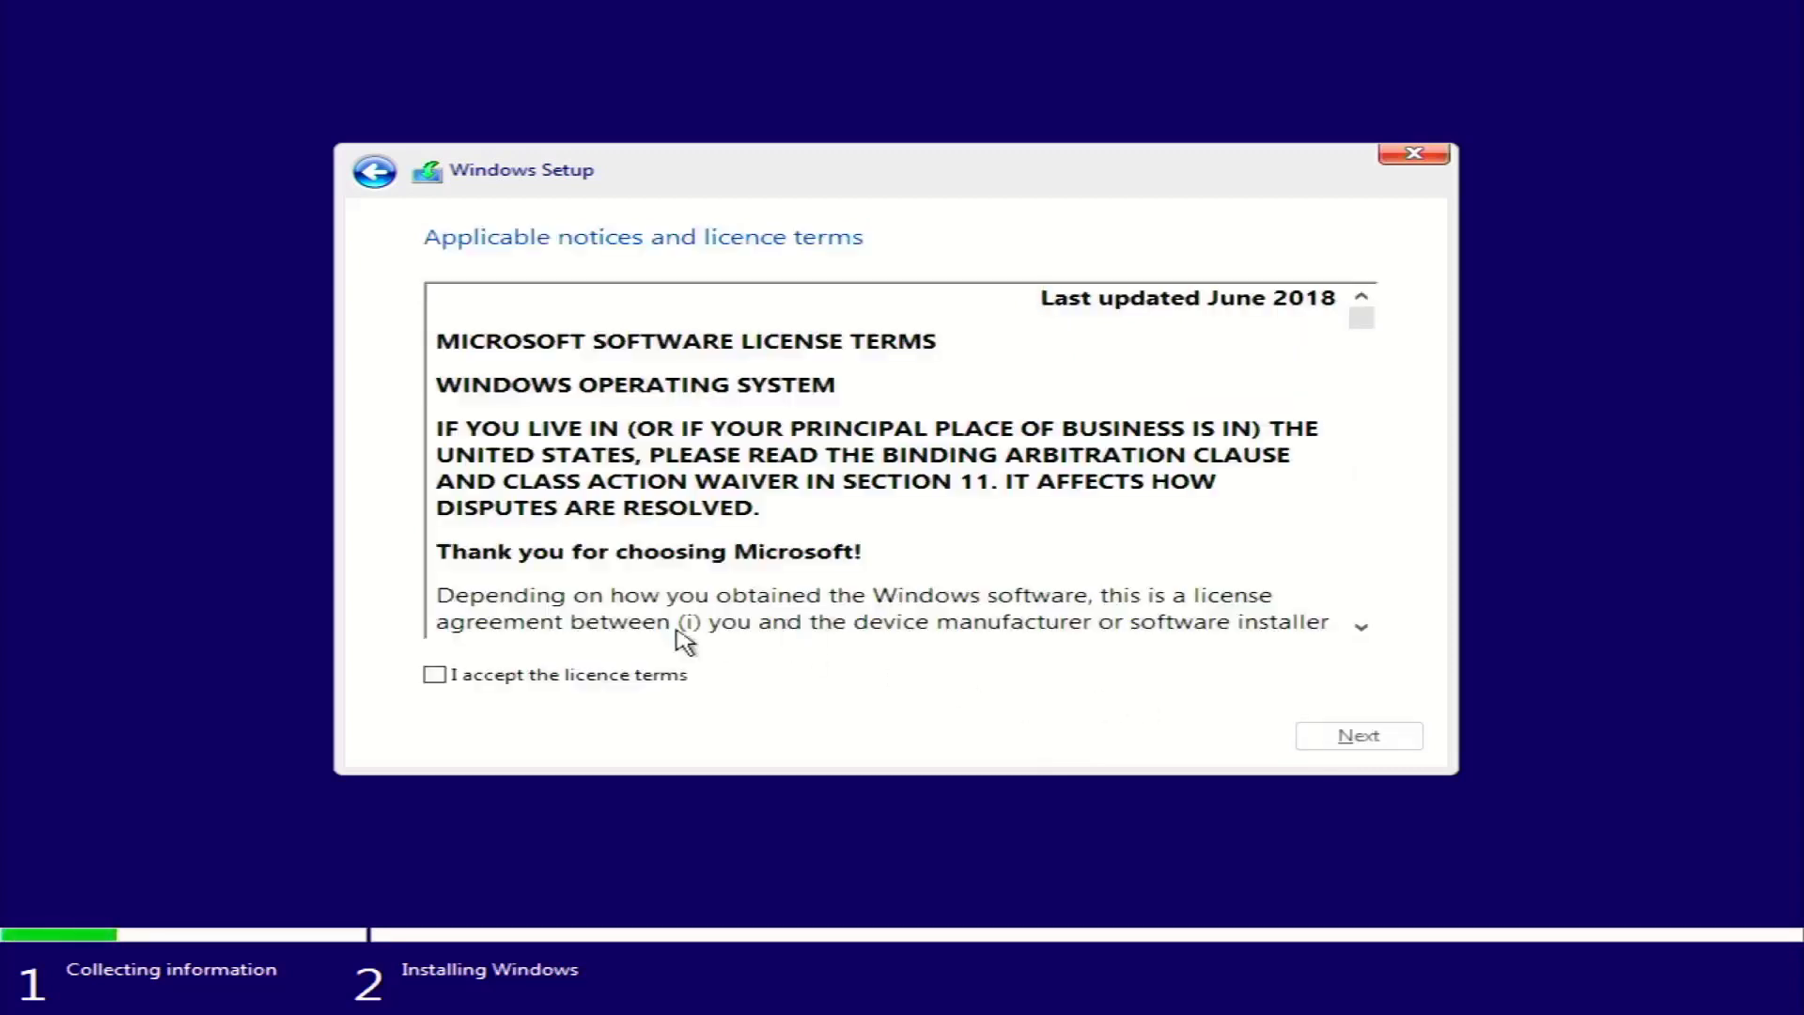
left_click(527, 675)
left_click(1357, 734)
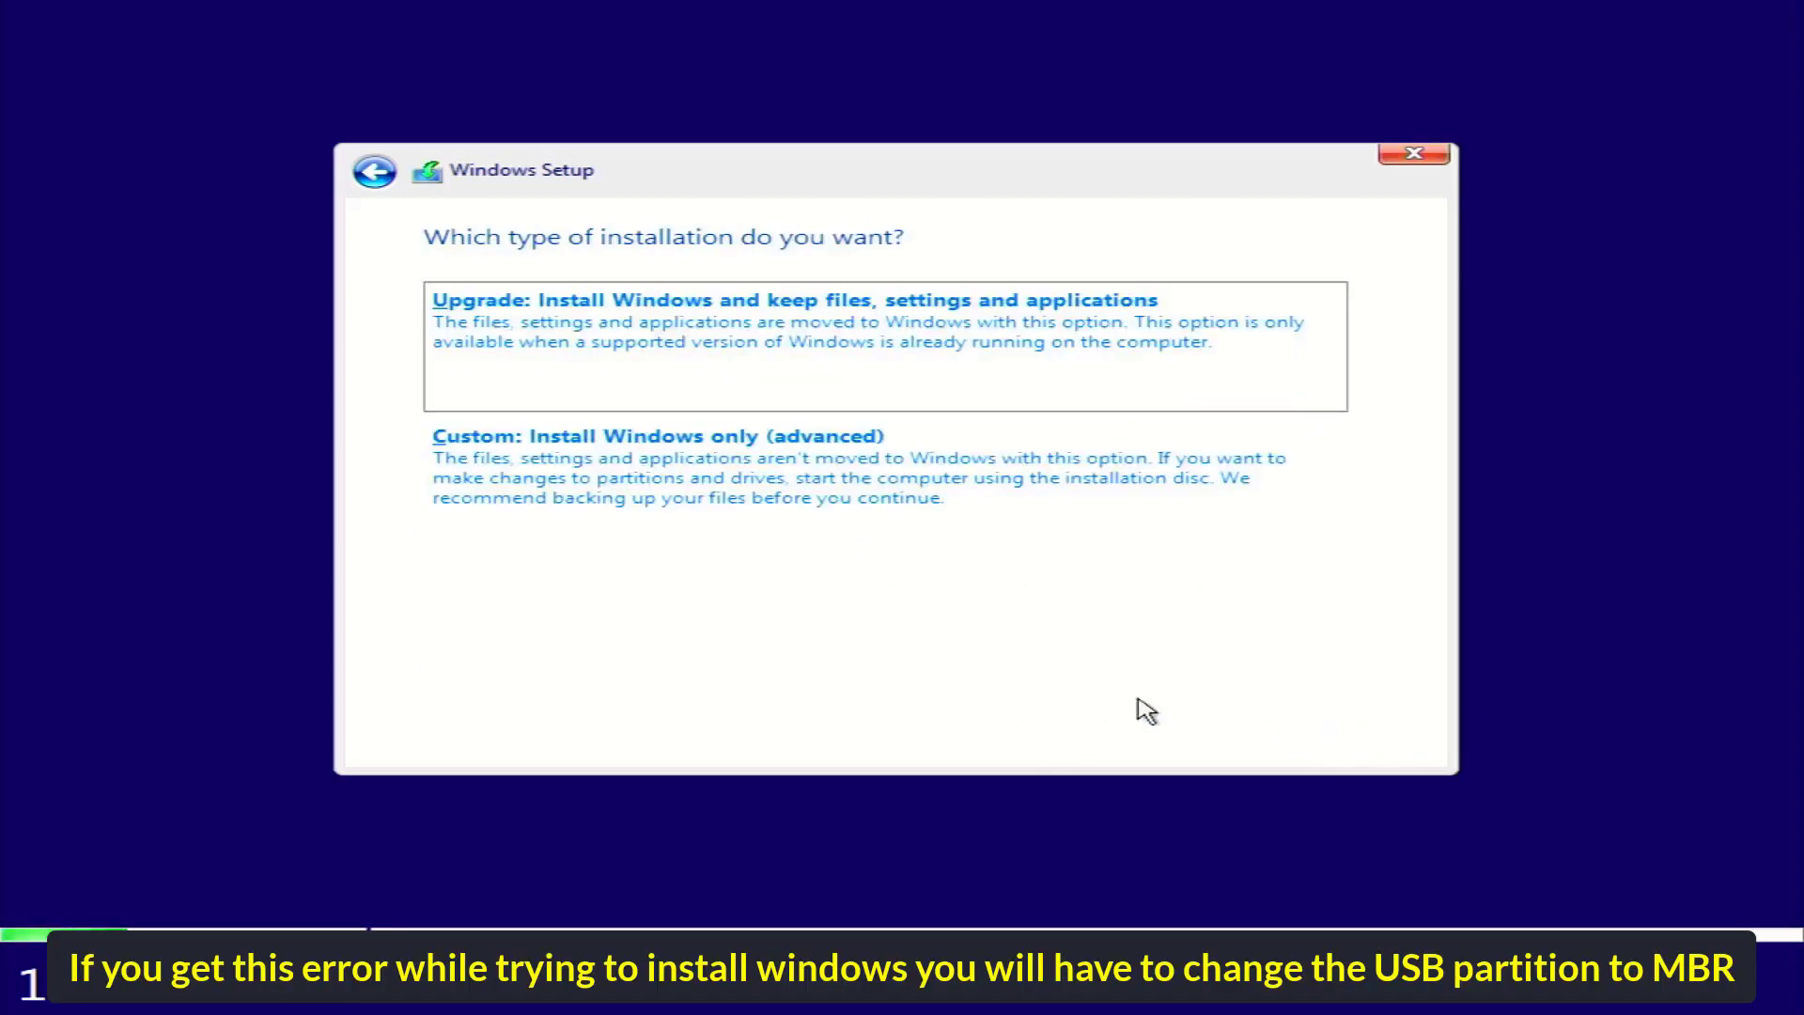
left_click(914, 531)
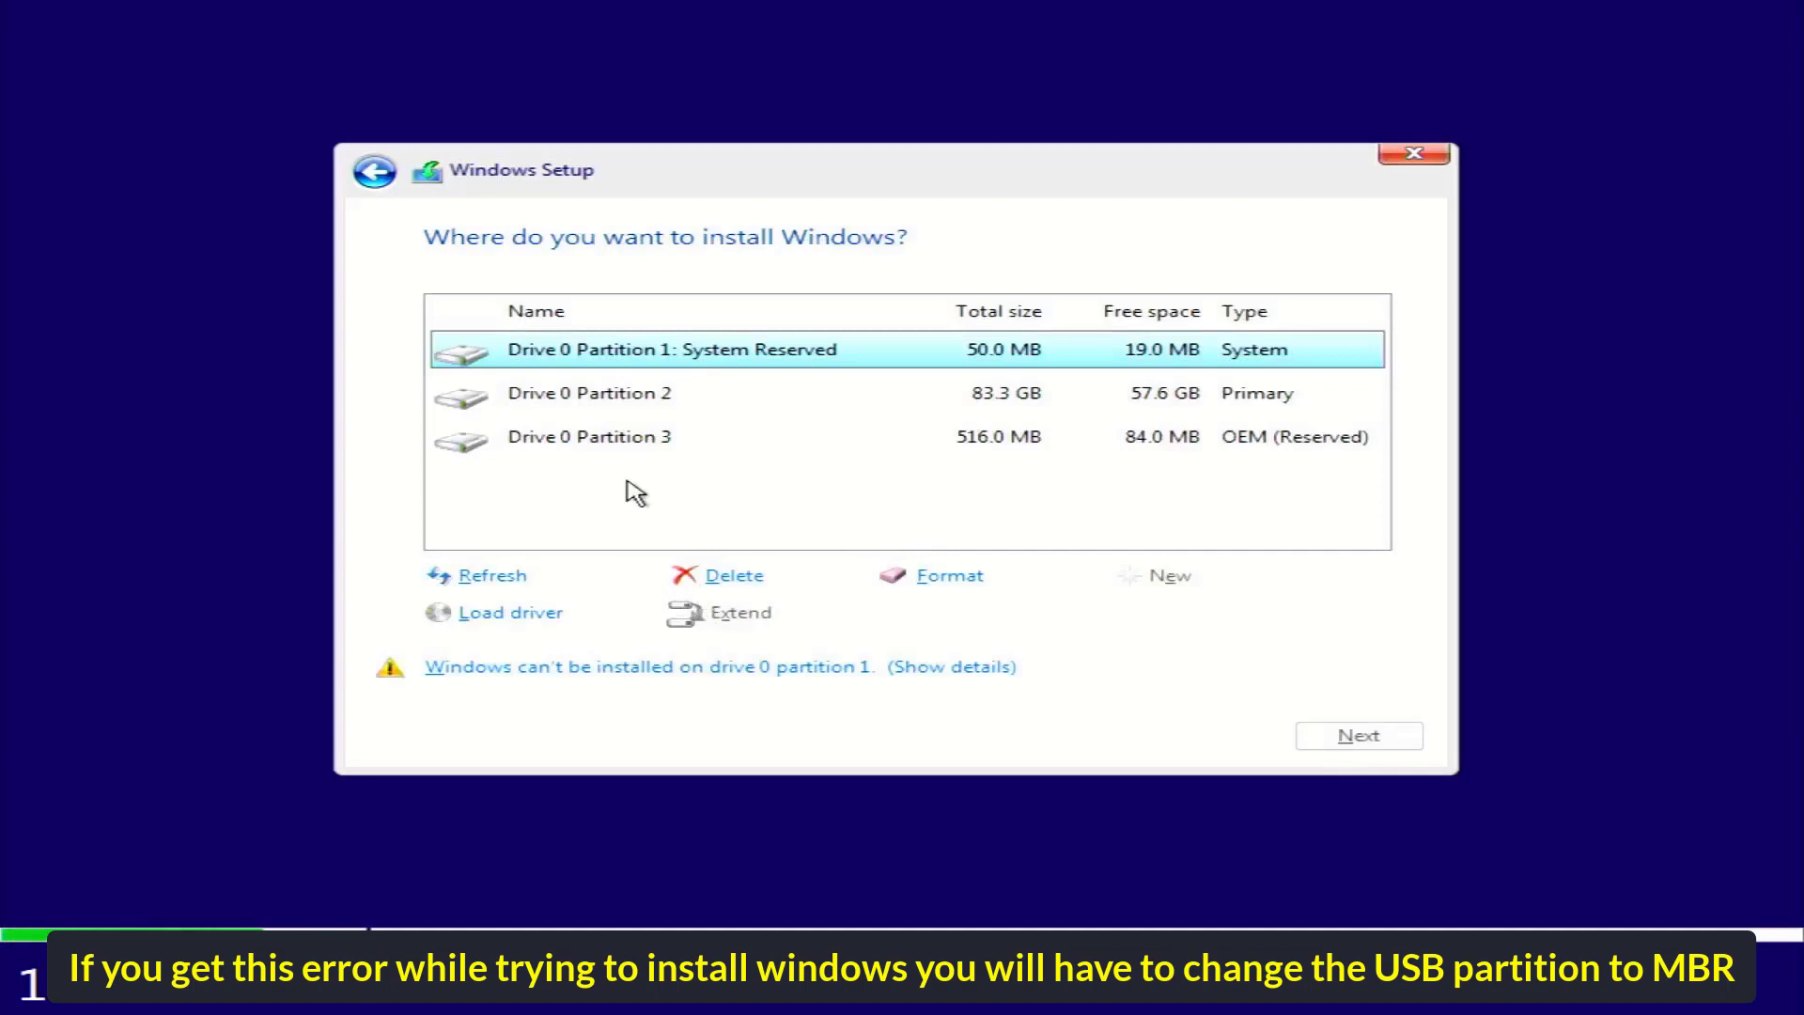
Select Drive 0 Partition 2 and view, then dismiss, the MBR partition table error
left_click(657, 402)
left_click(672, 673)
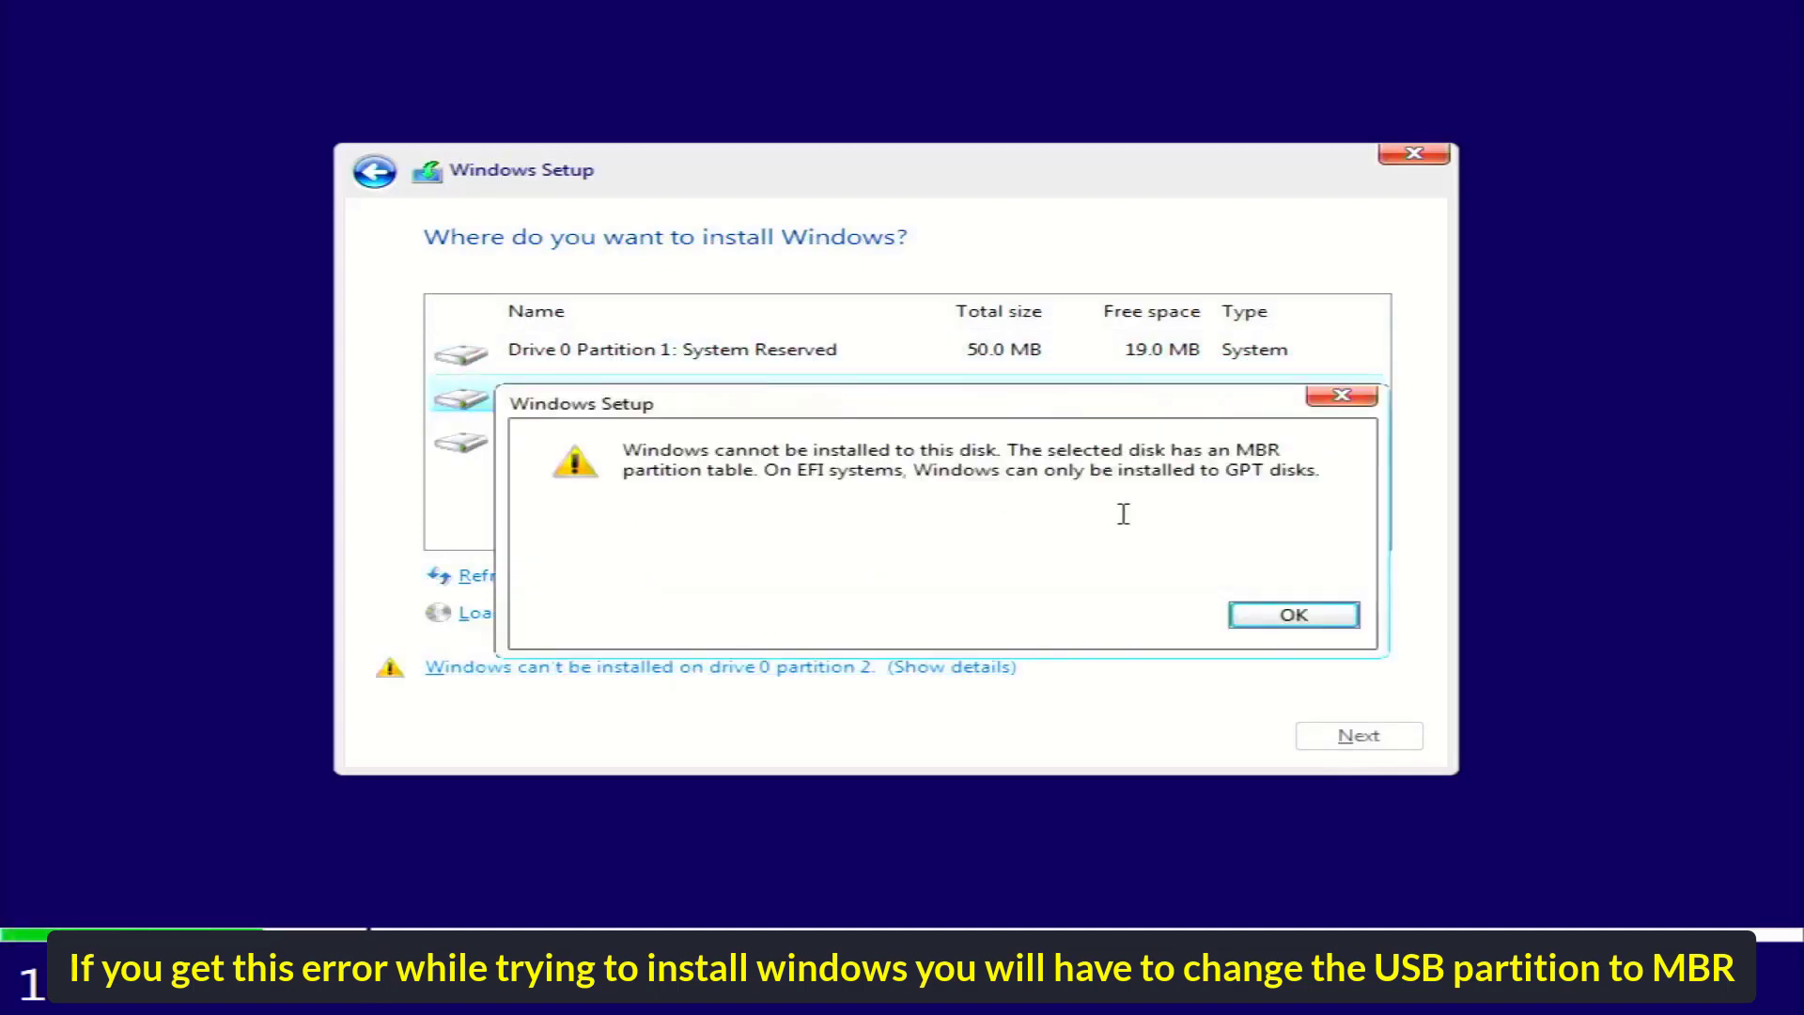
left_click(1293, 617)
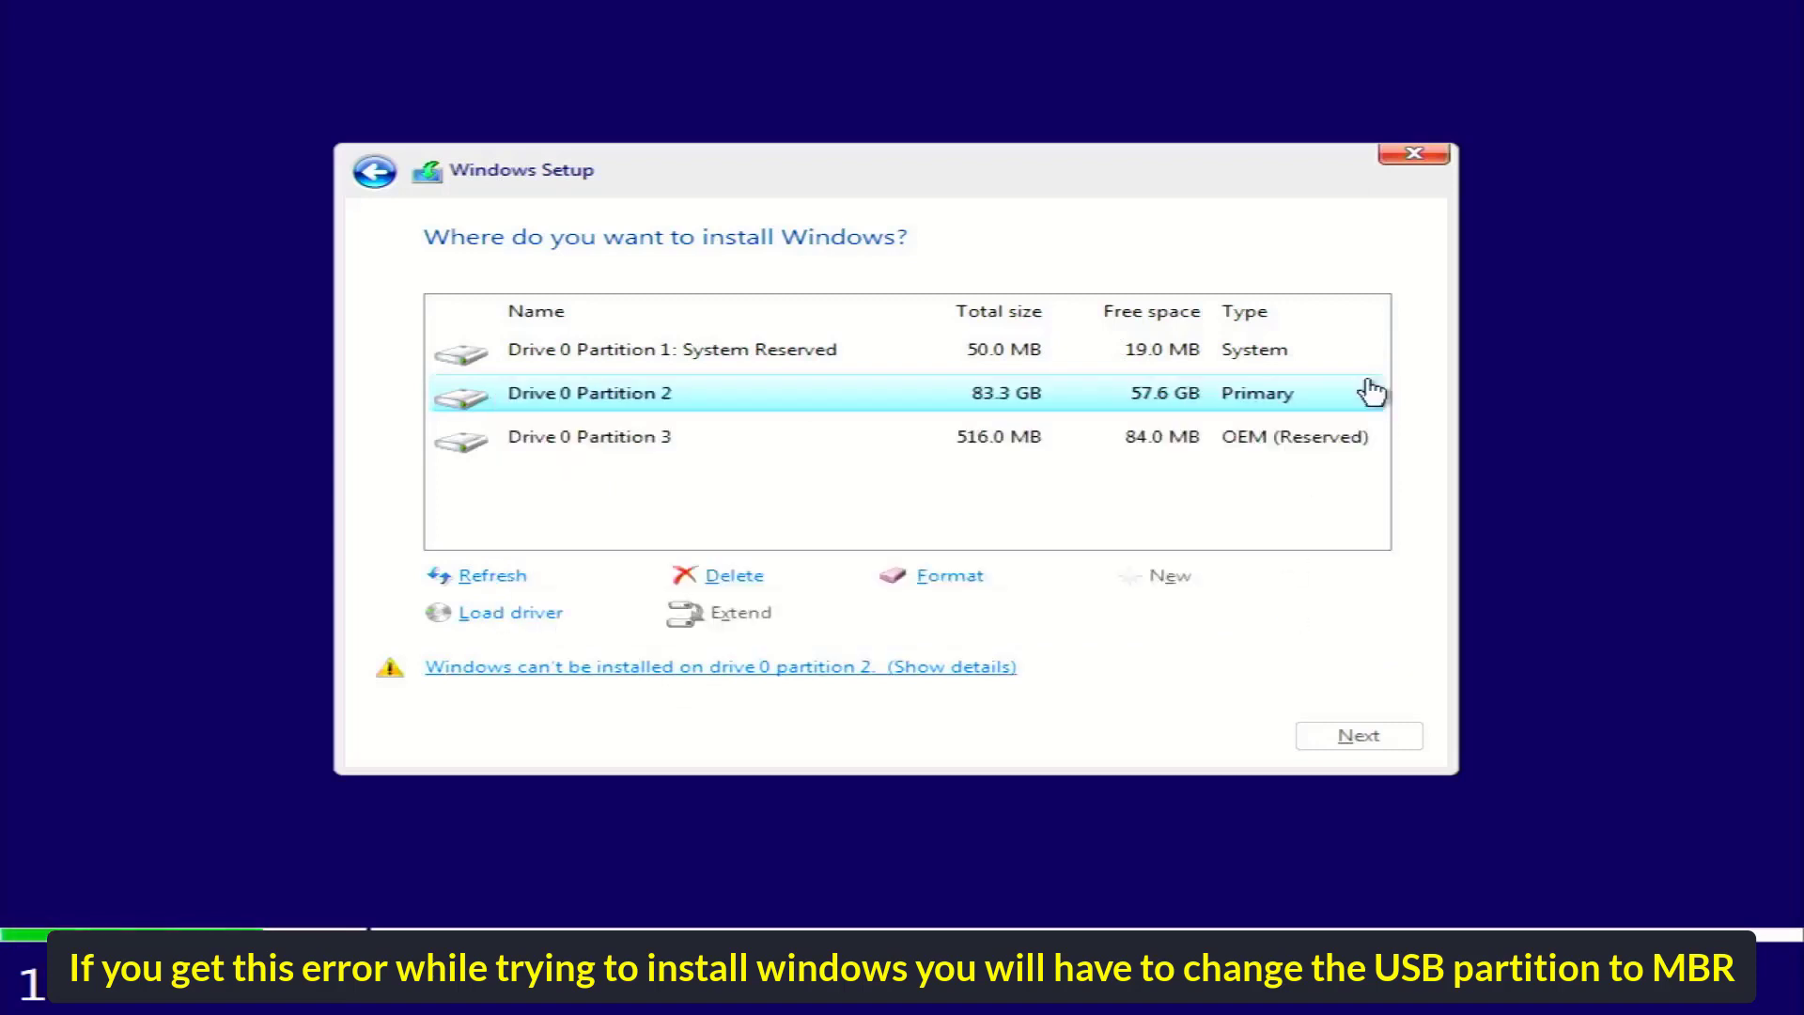
Quit Windows Setup and confirm cancelling the installation
left_click(1421, 158)
left_click(1090, 615)
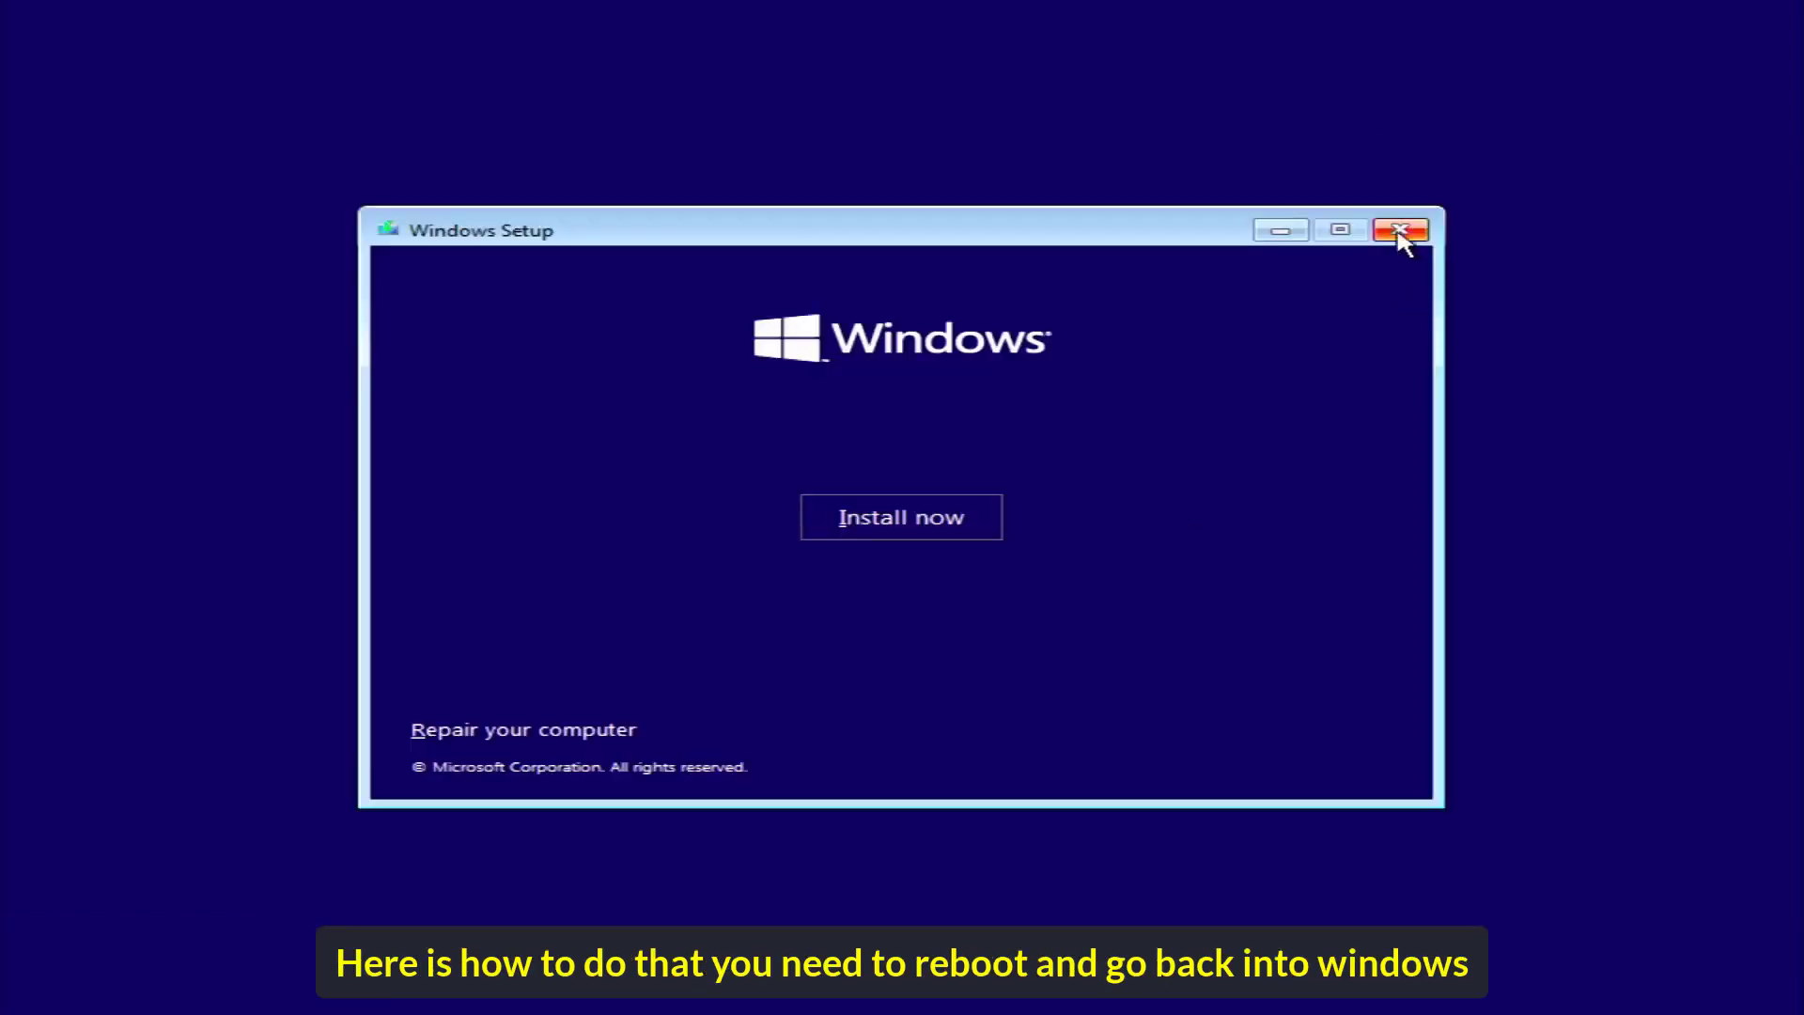
left_click(1400, 230)
left_click(1138, 616)
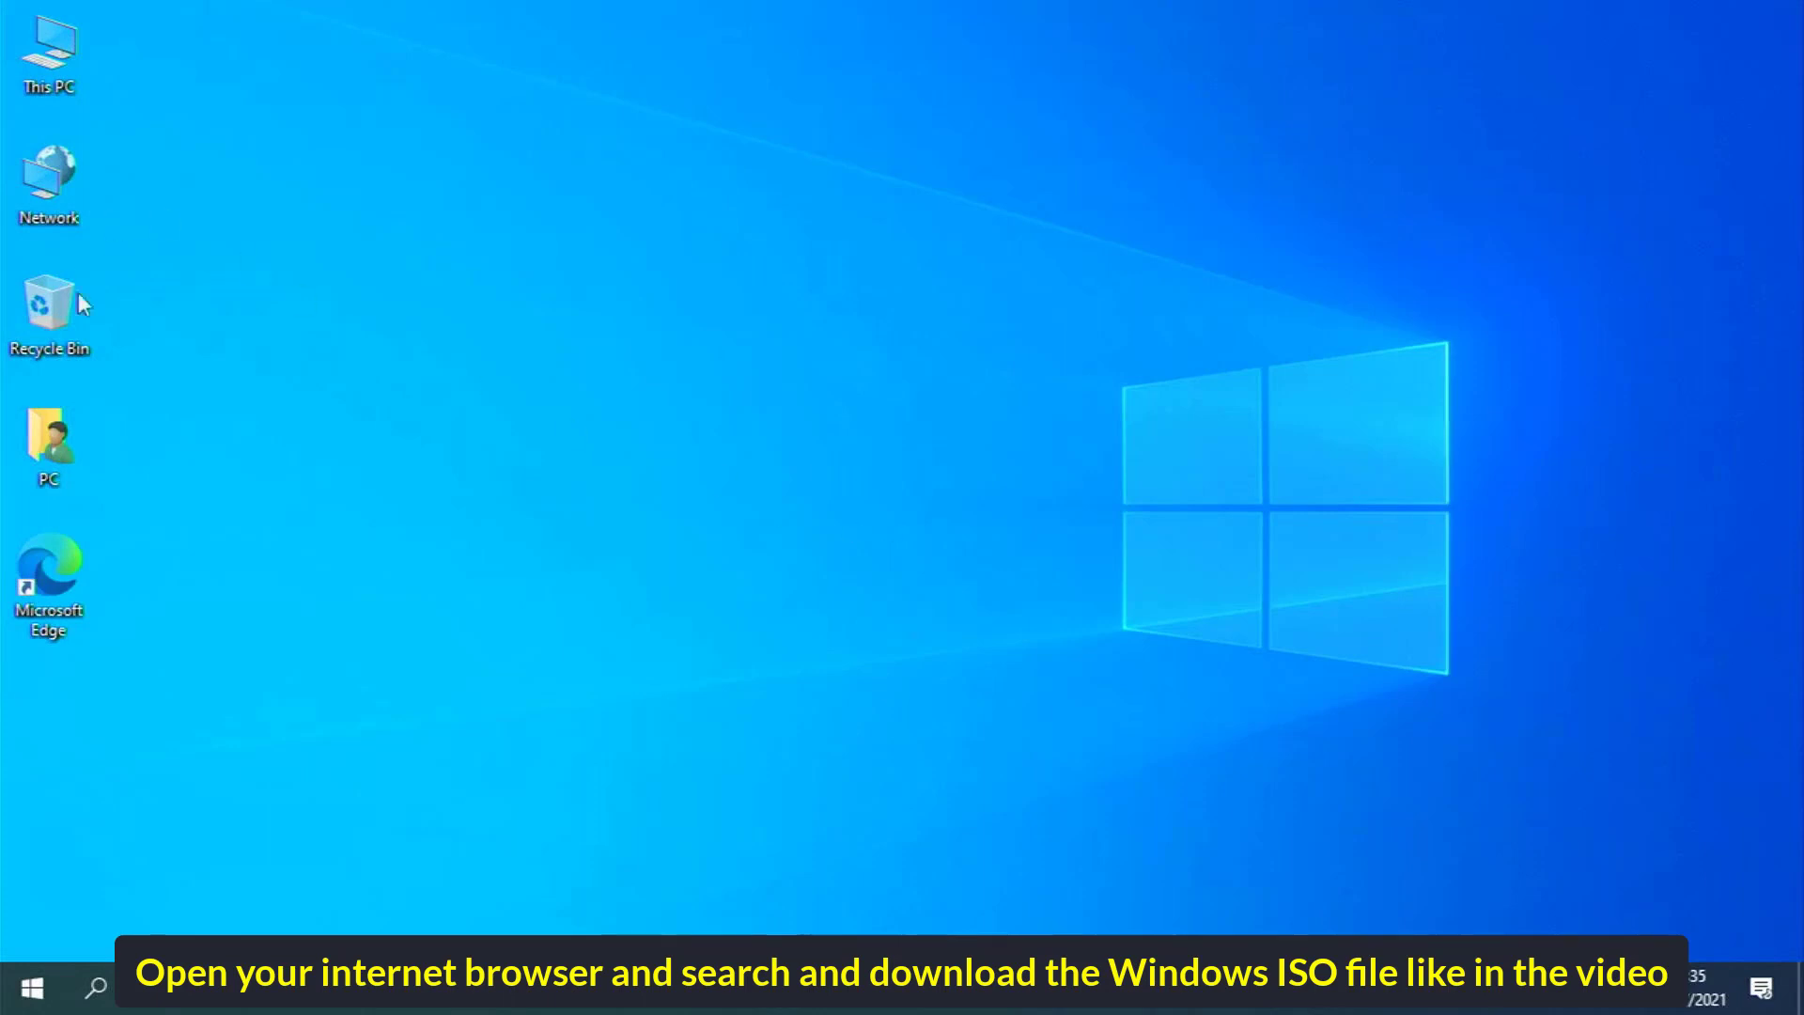
In Edge, search 'windows 10 download' and open Microsoft's Windows 10 download page
double_click(61, 551)
type("windows 1")
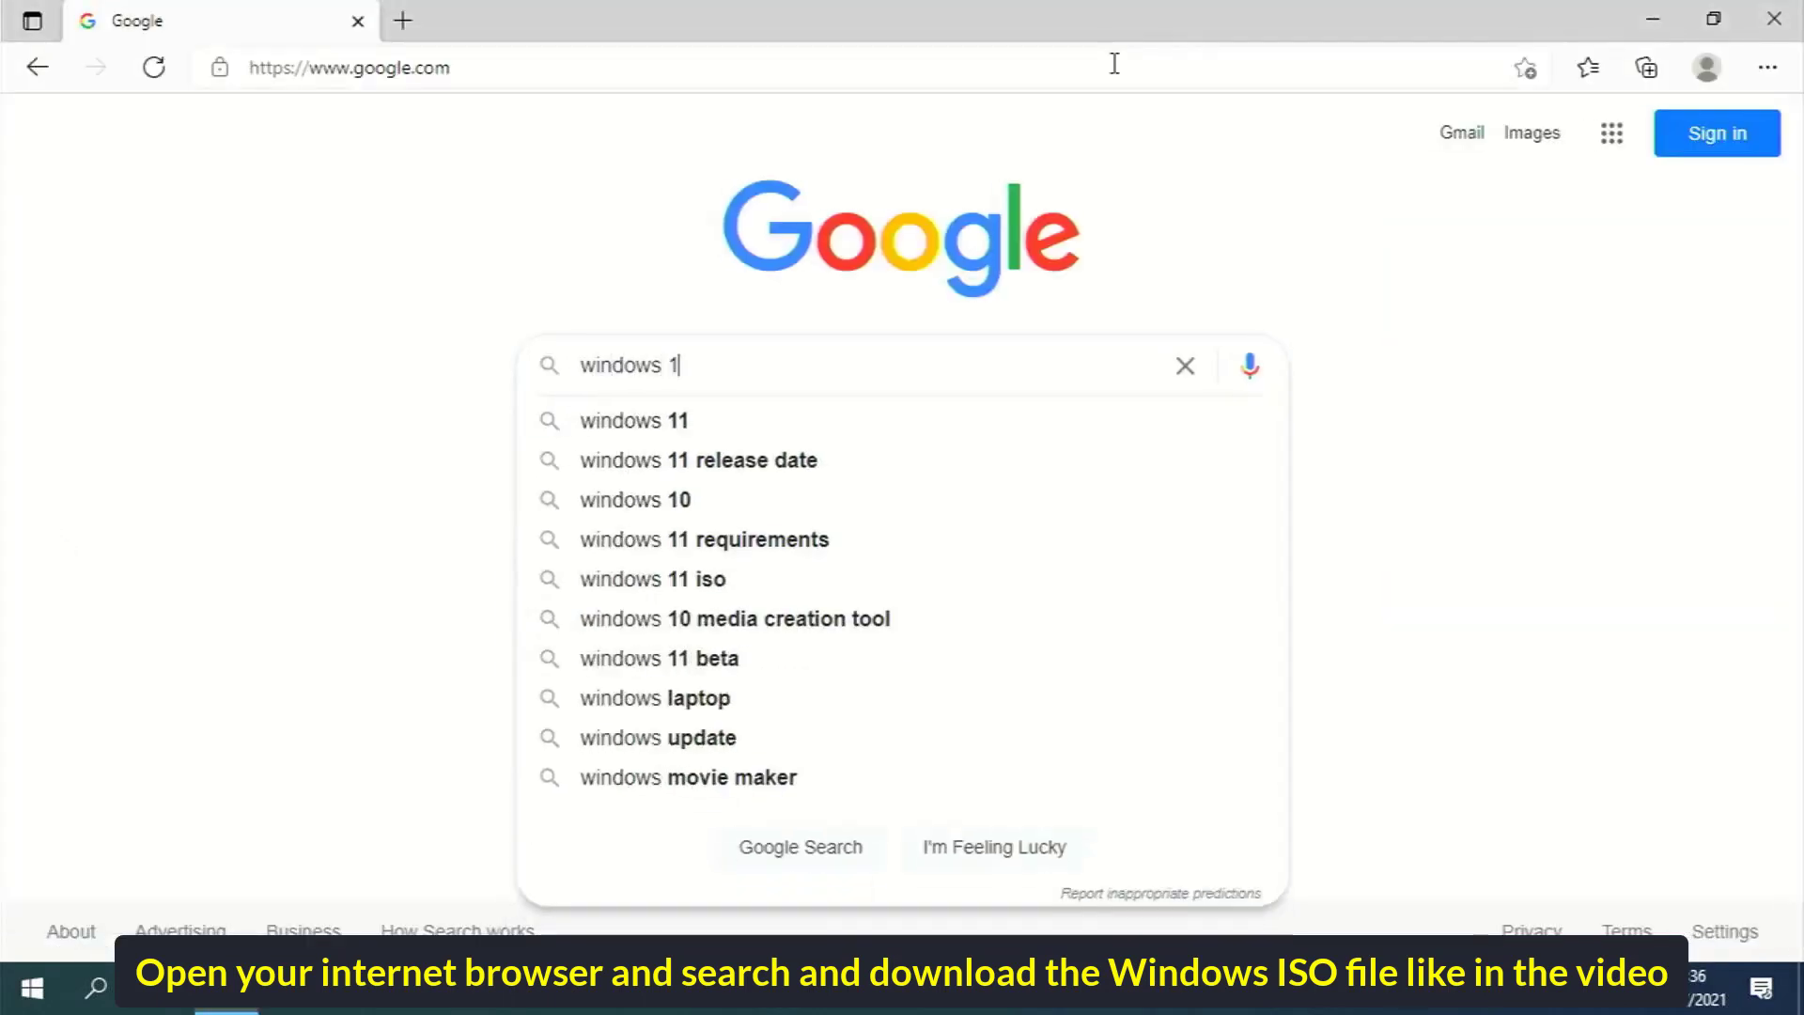
type("0 download")
key("Return")
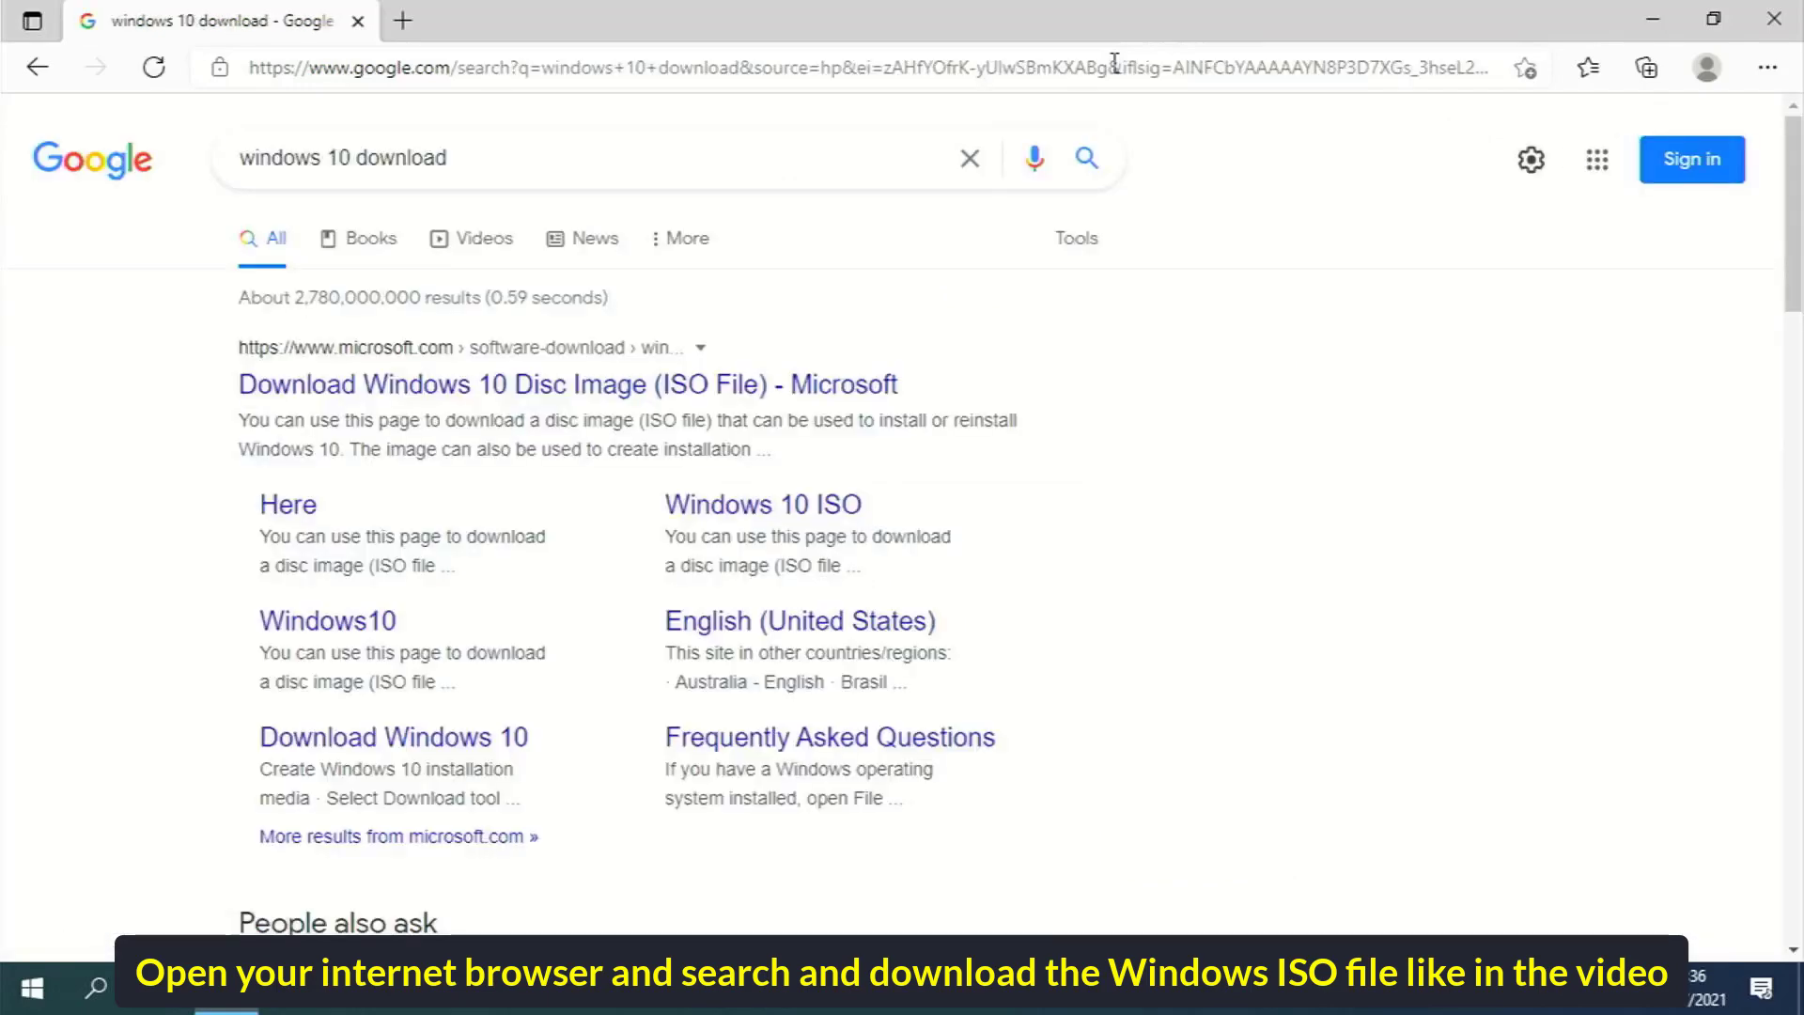
left_click(765, 513)
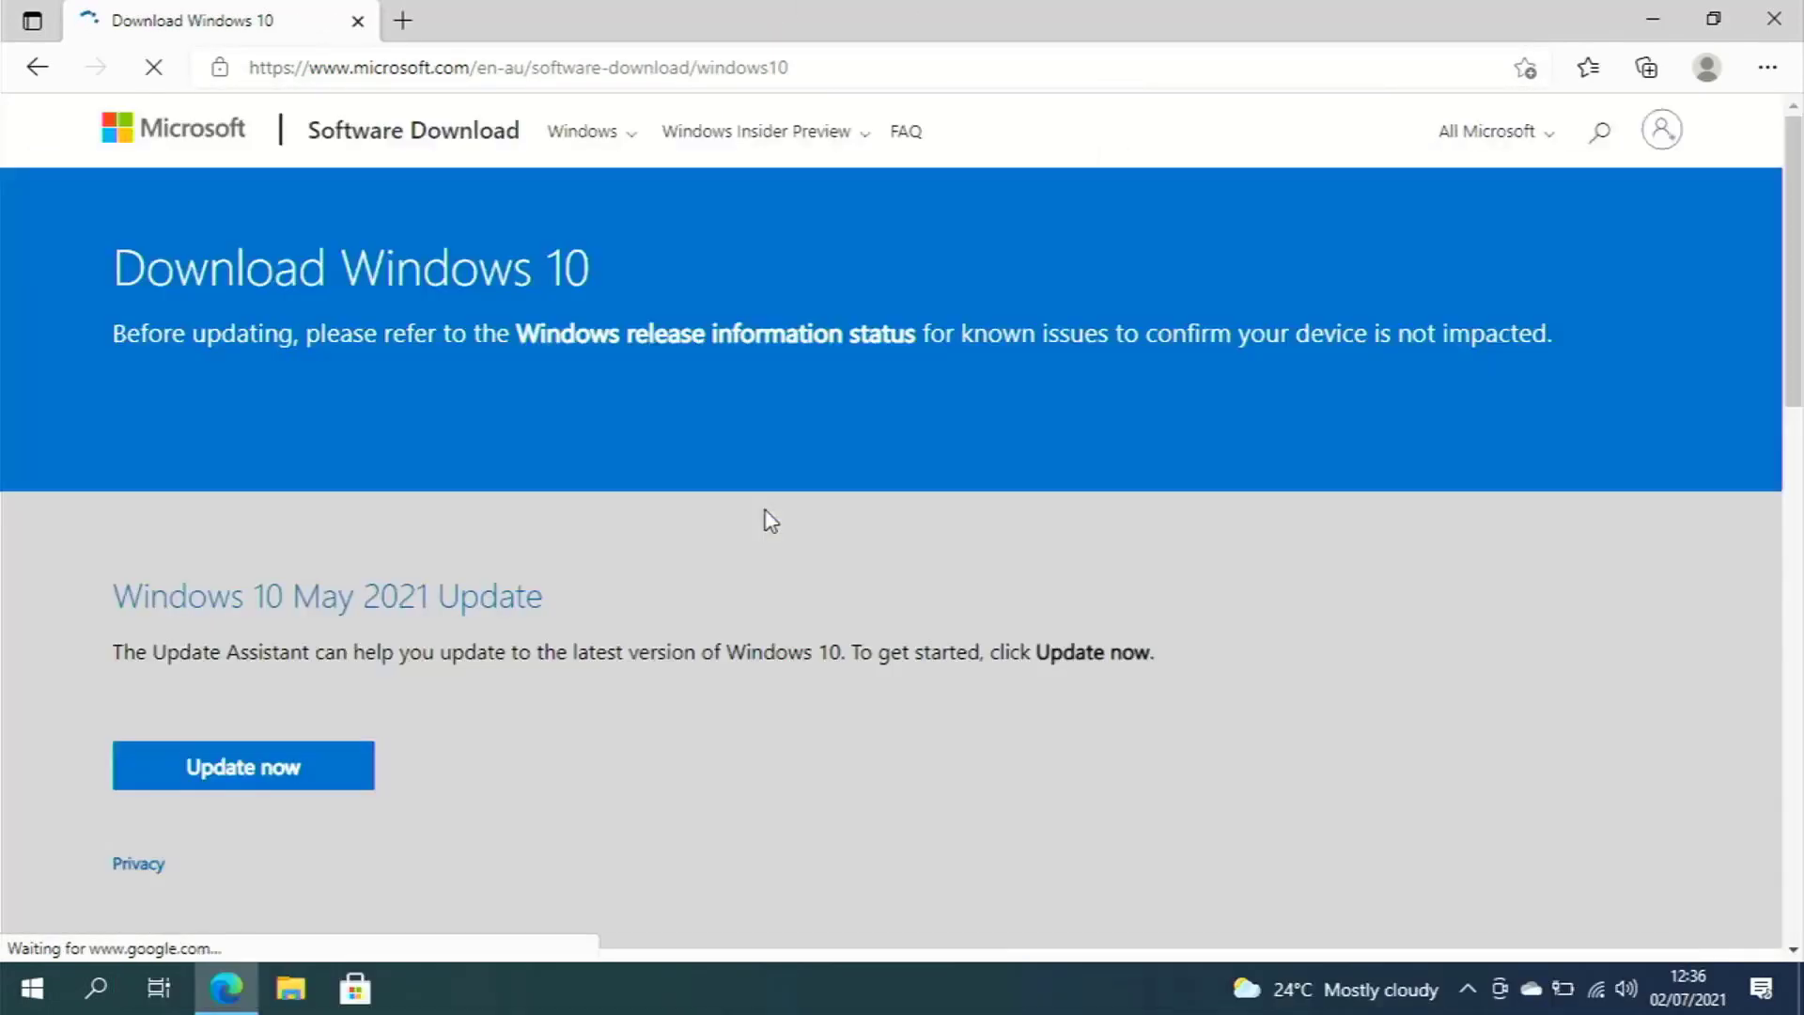
Download the Media Creation Tool and run MediaCreationTool21H1.exe
scroll(770, 520, "down", 7)
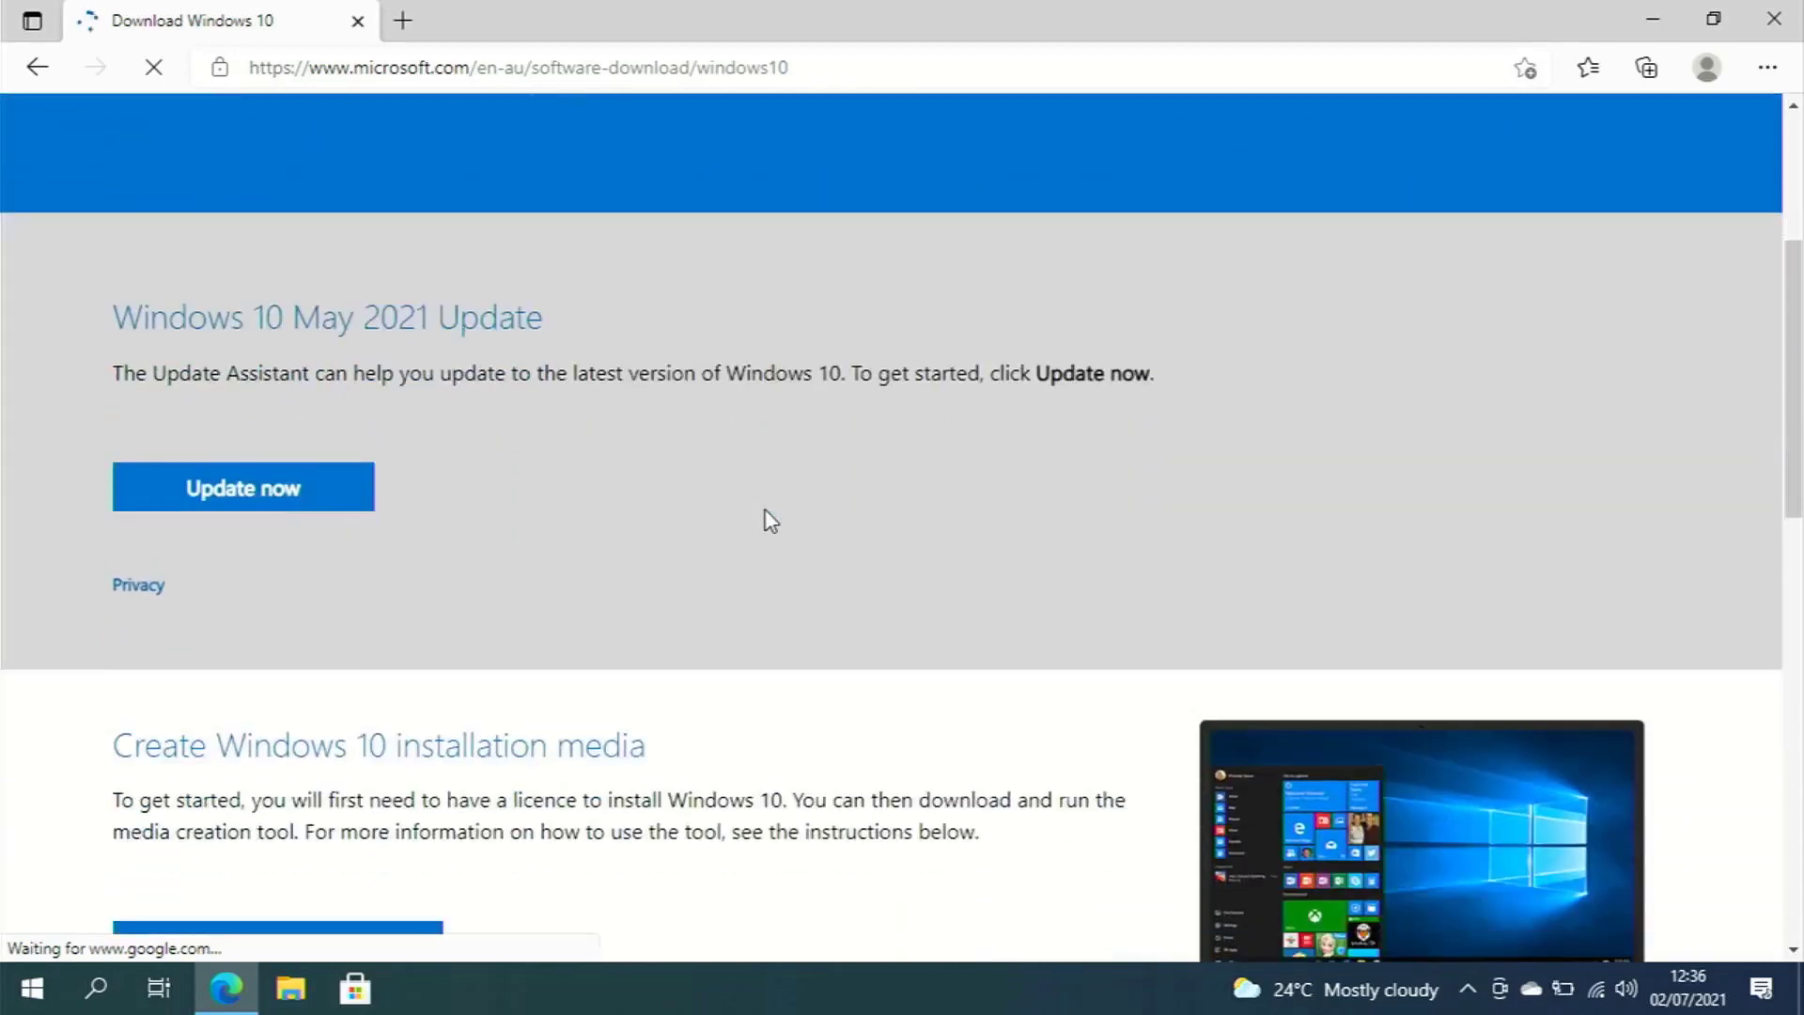
scroll(767, 518, "down", 4)
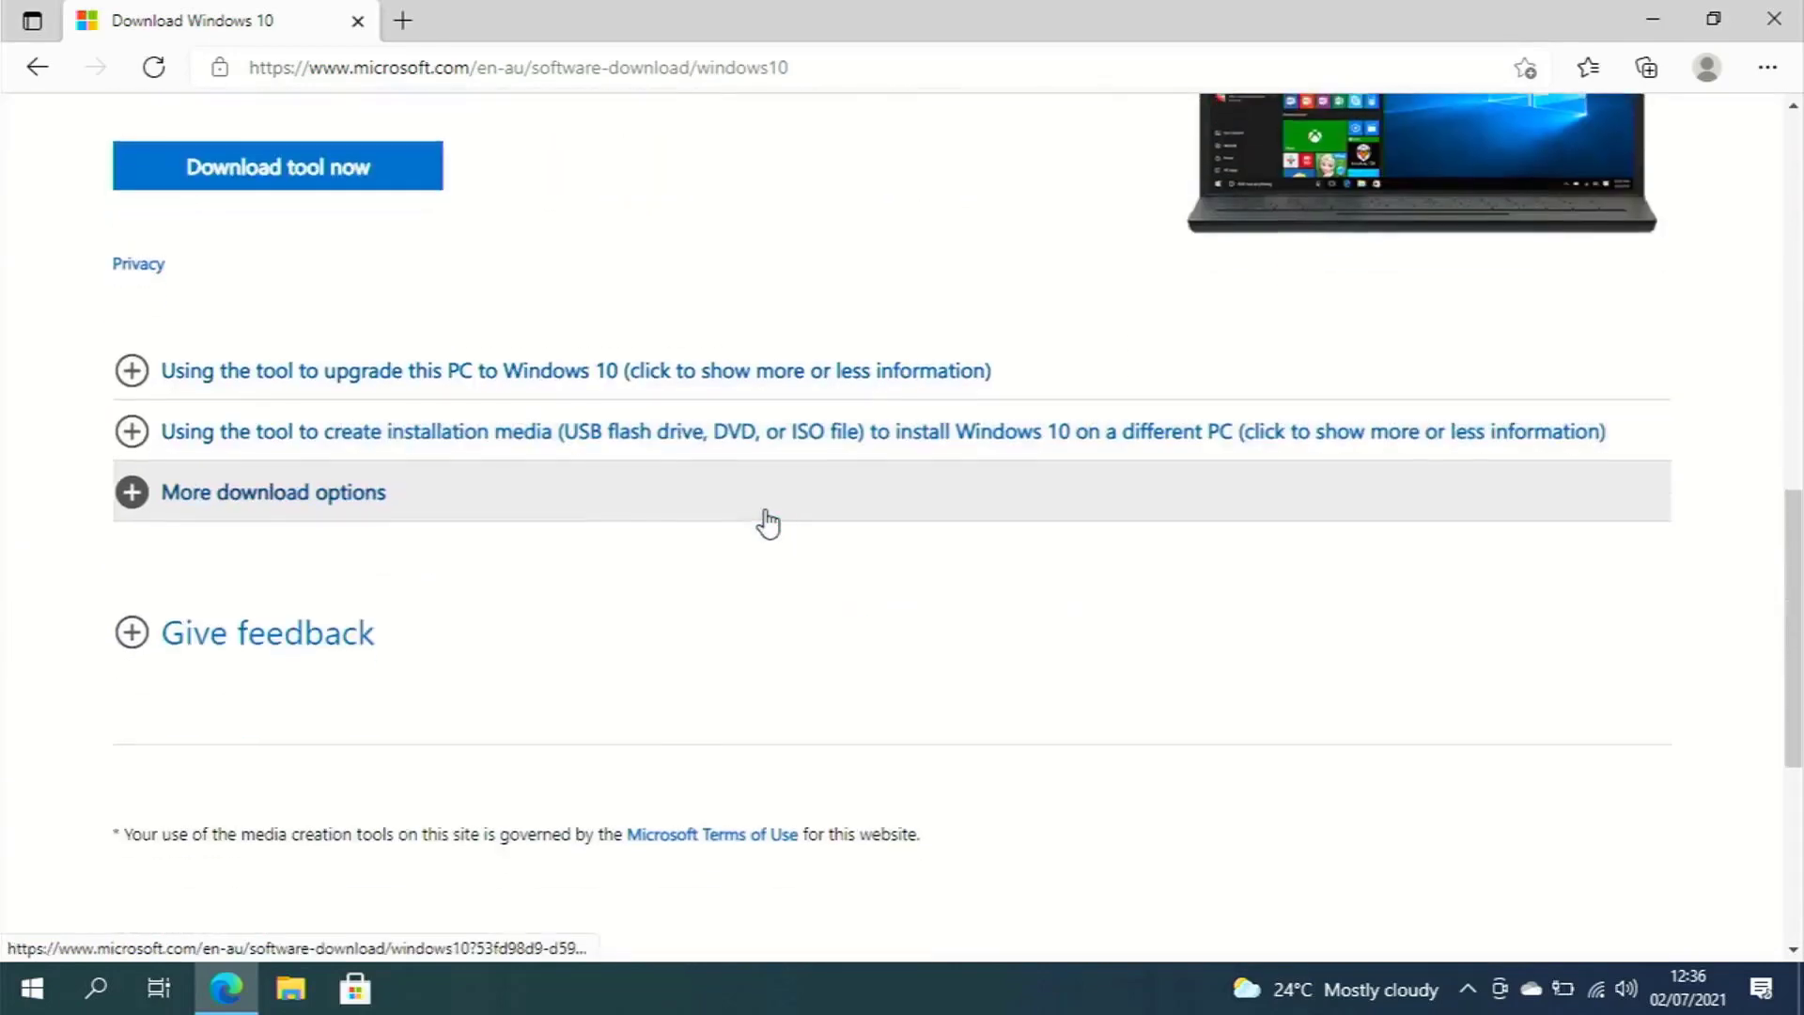
scroll(765, 519, "up", 3)
left_click(399, 444)
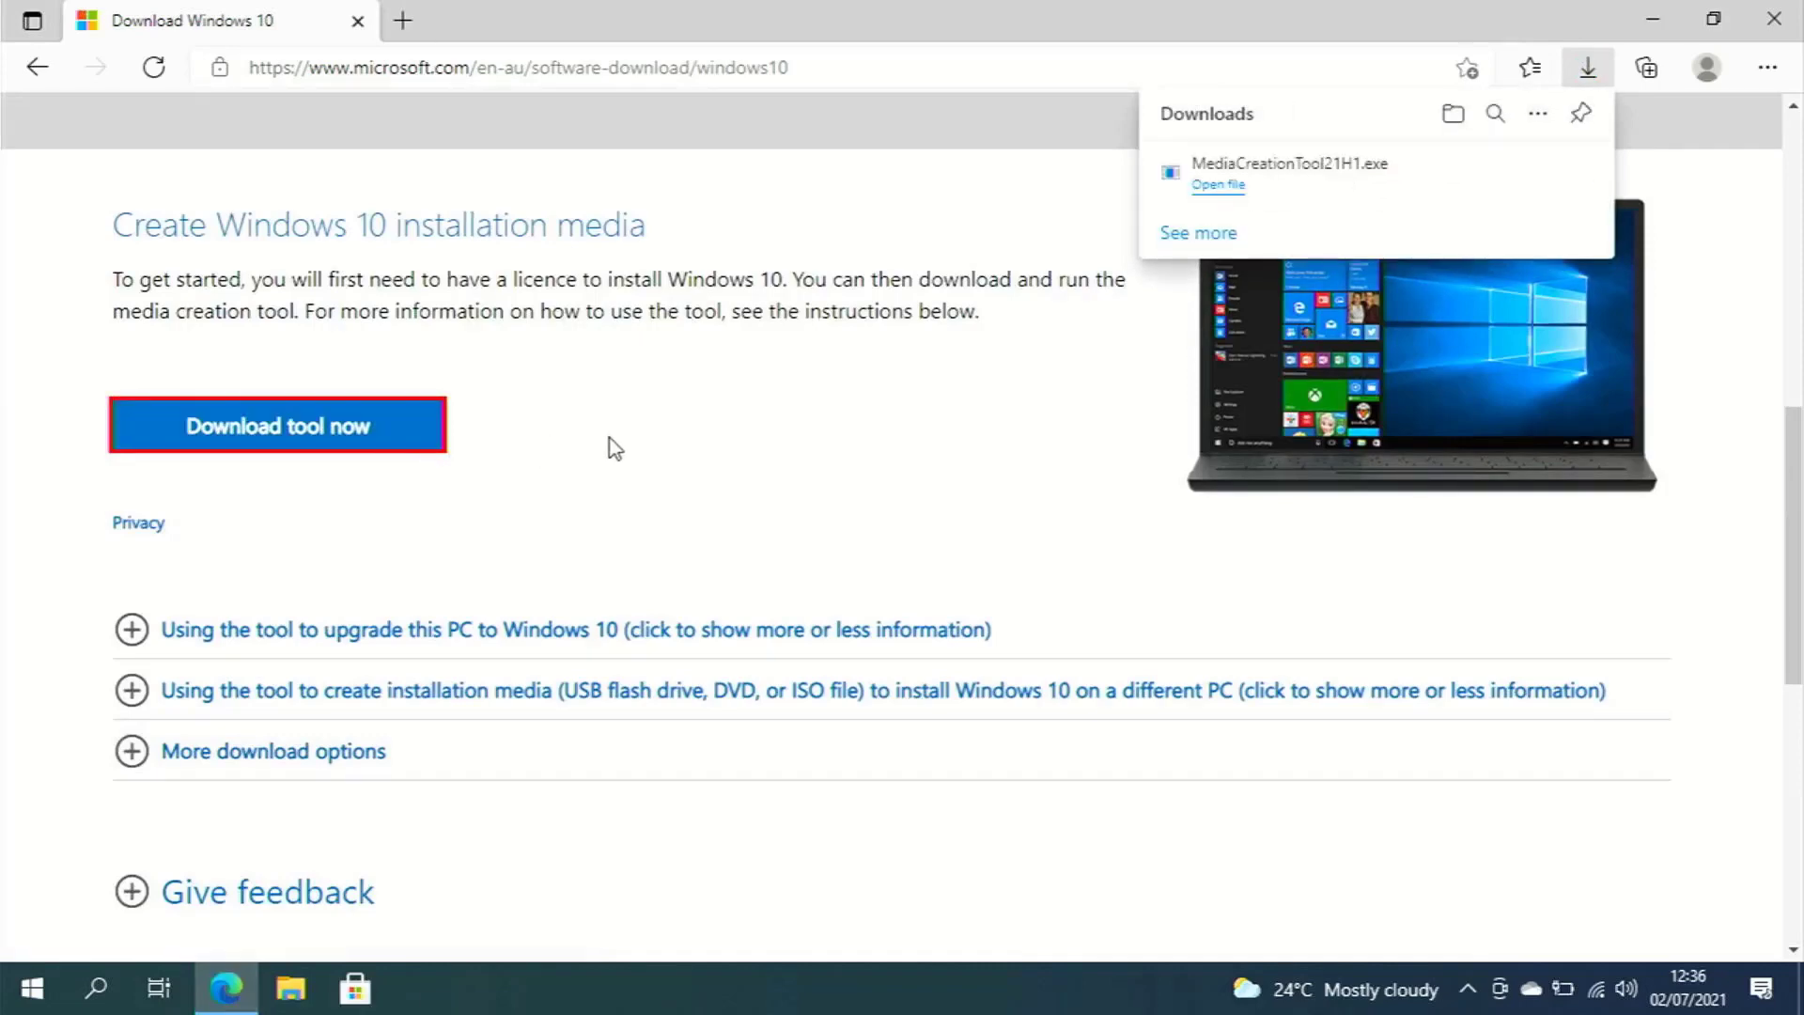
left_click(1195, 191)
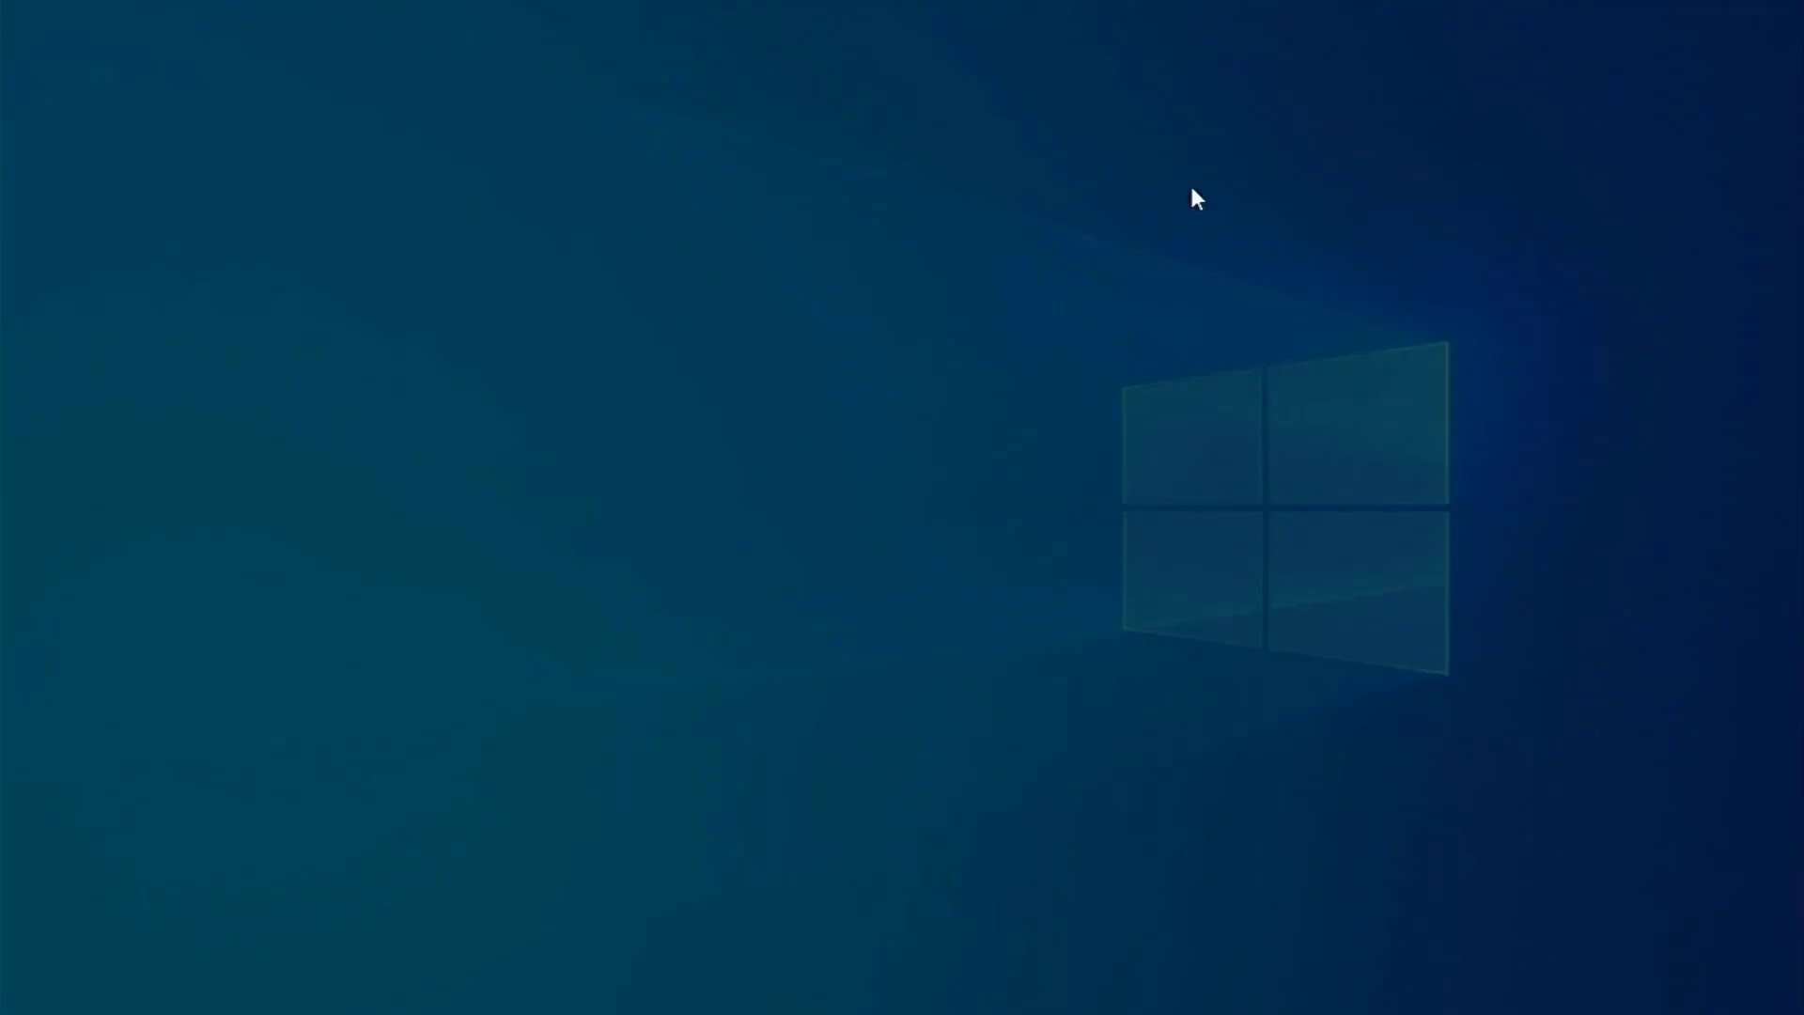
Allow the tool to run, choose media for another PC and keep the recommended options
left_click(753, 673)
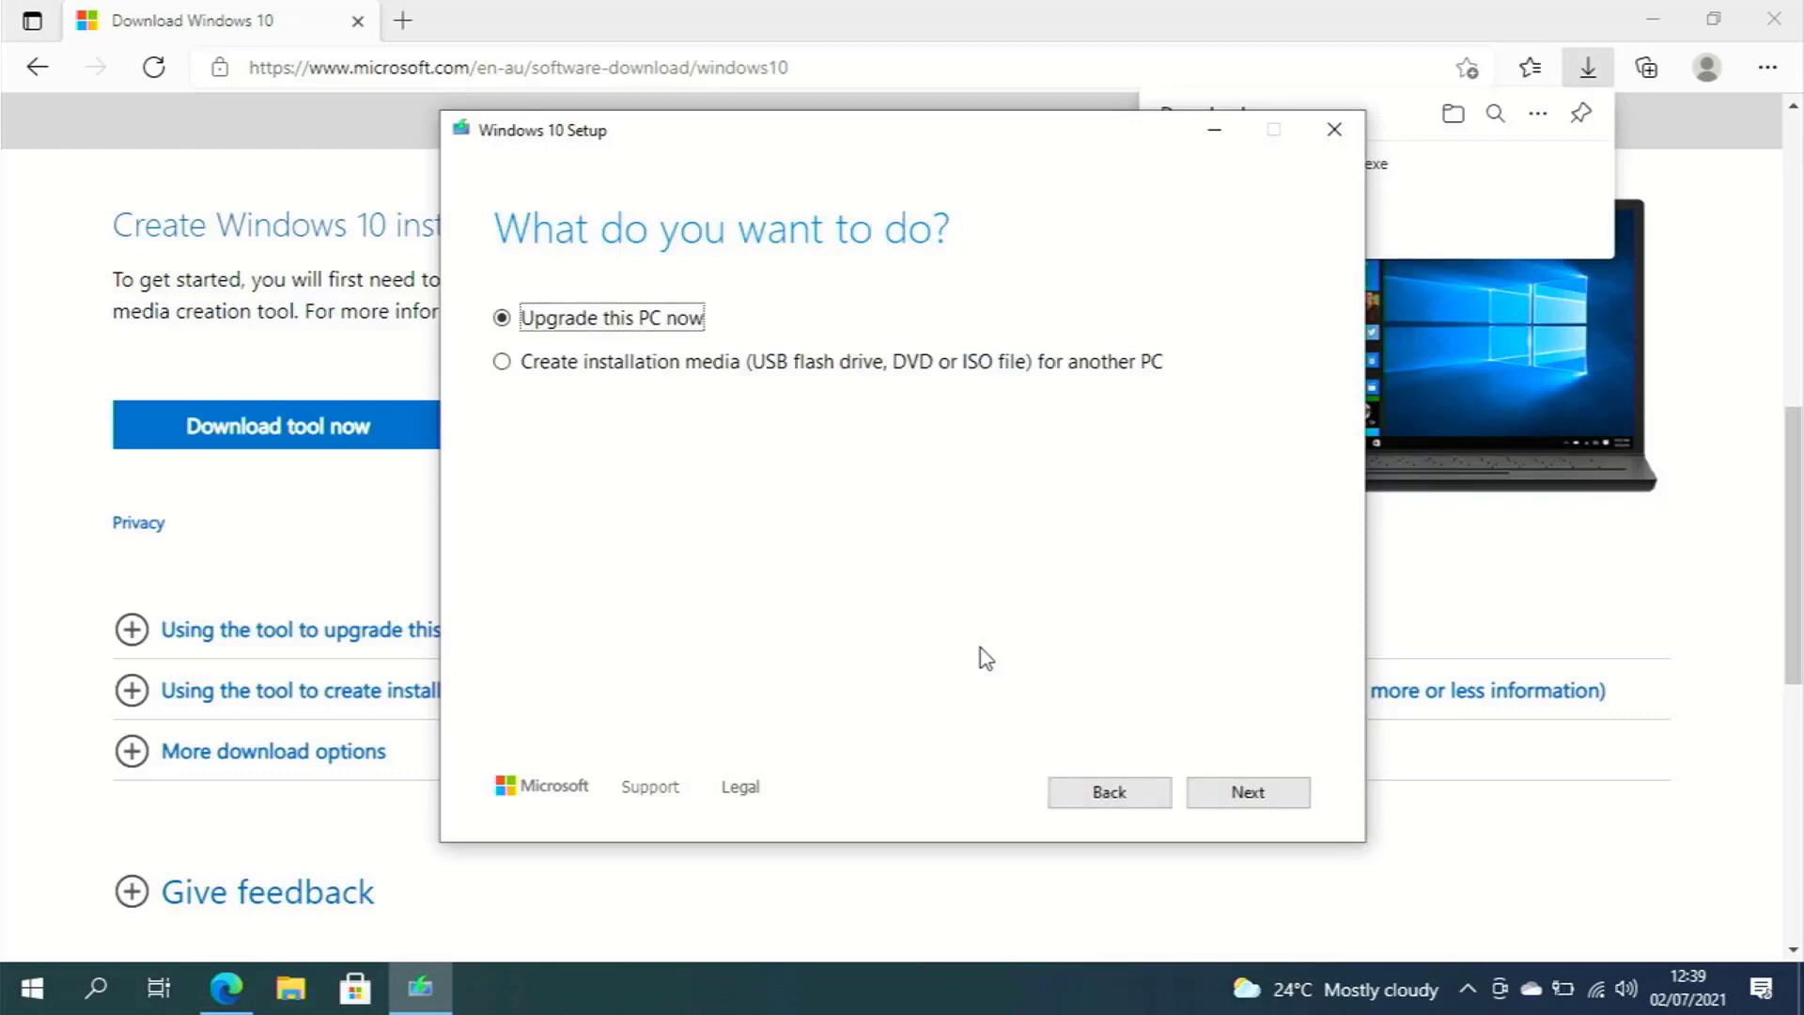
left_click(501, 367)
left_click(1232, 793)
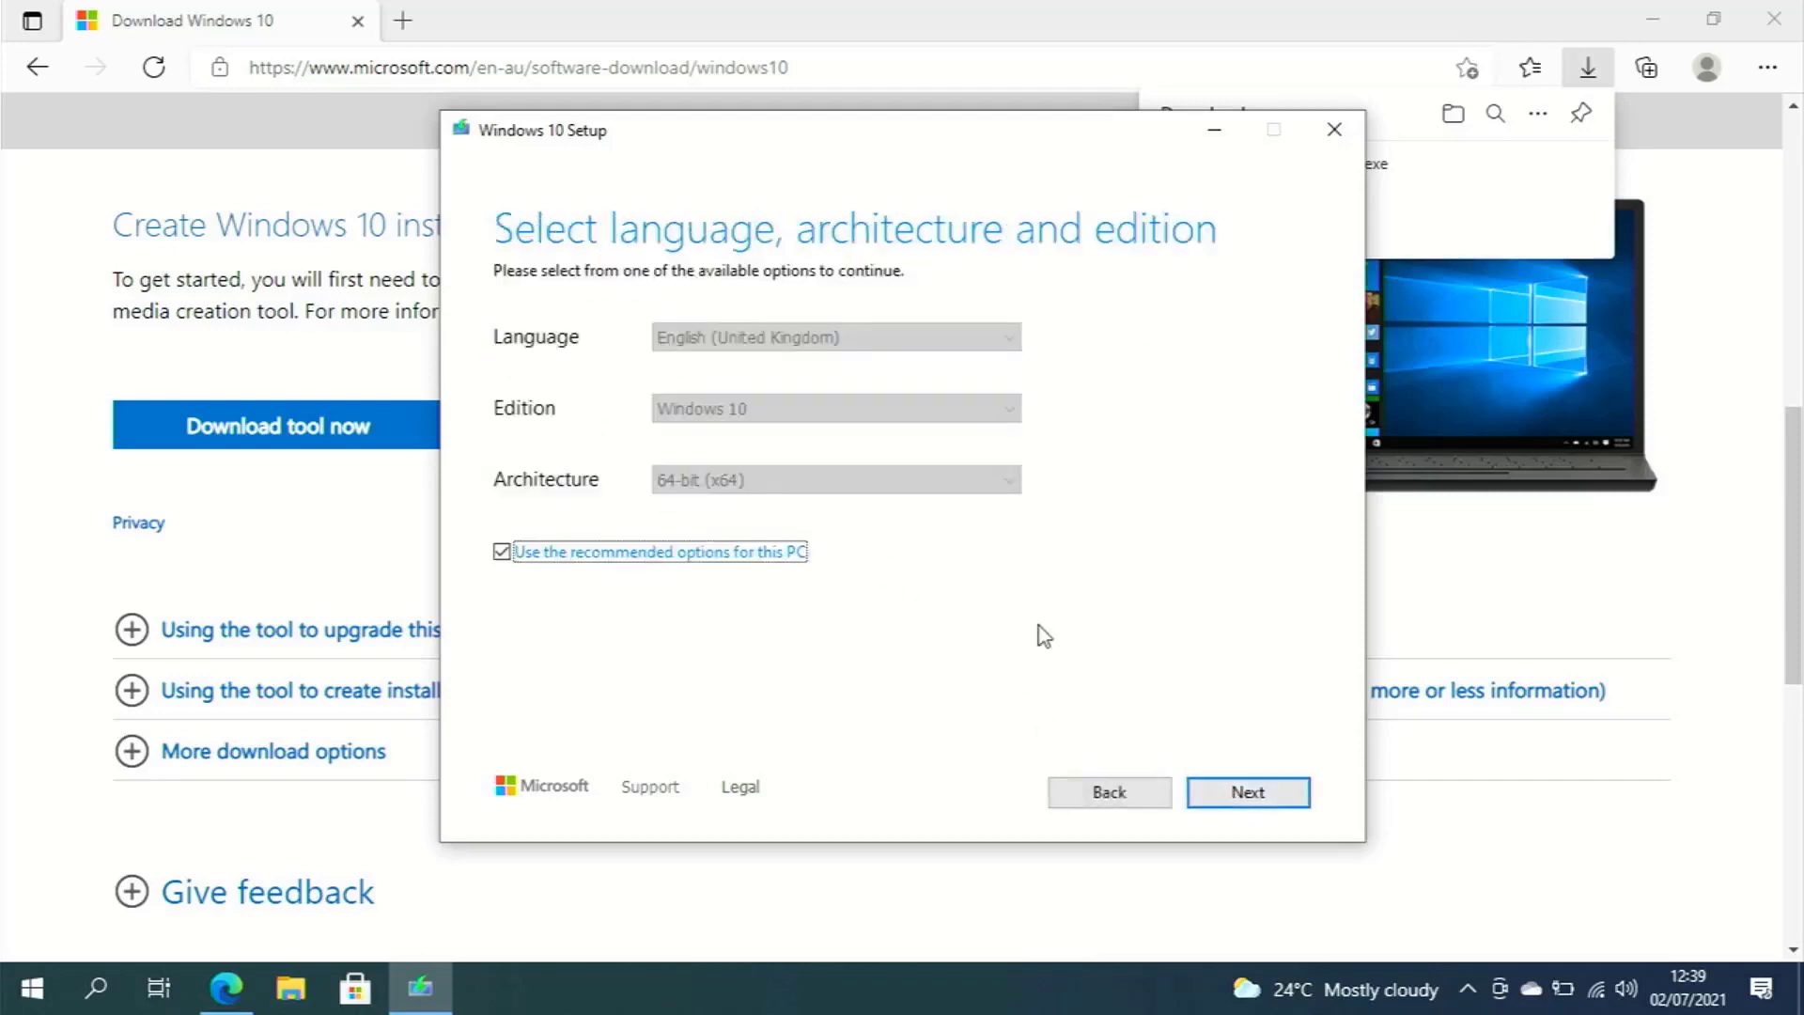
left_click(778, 552)
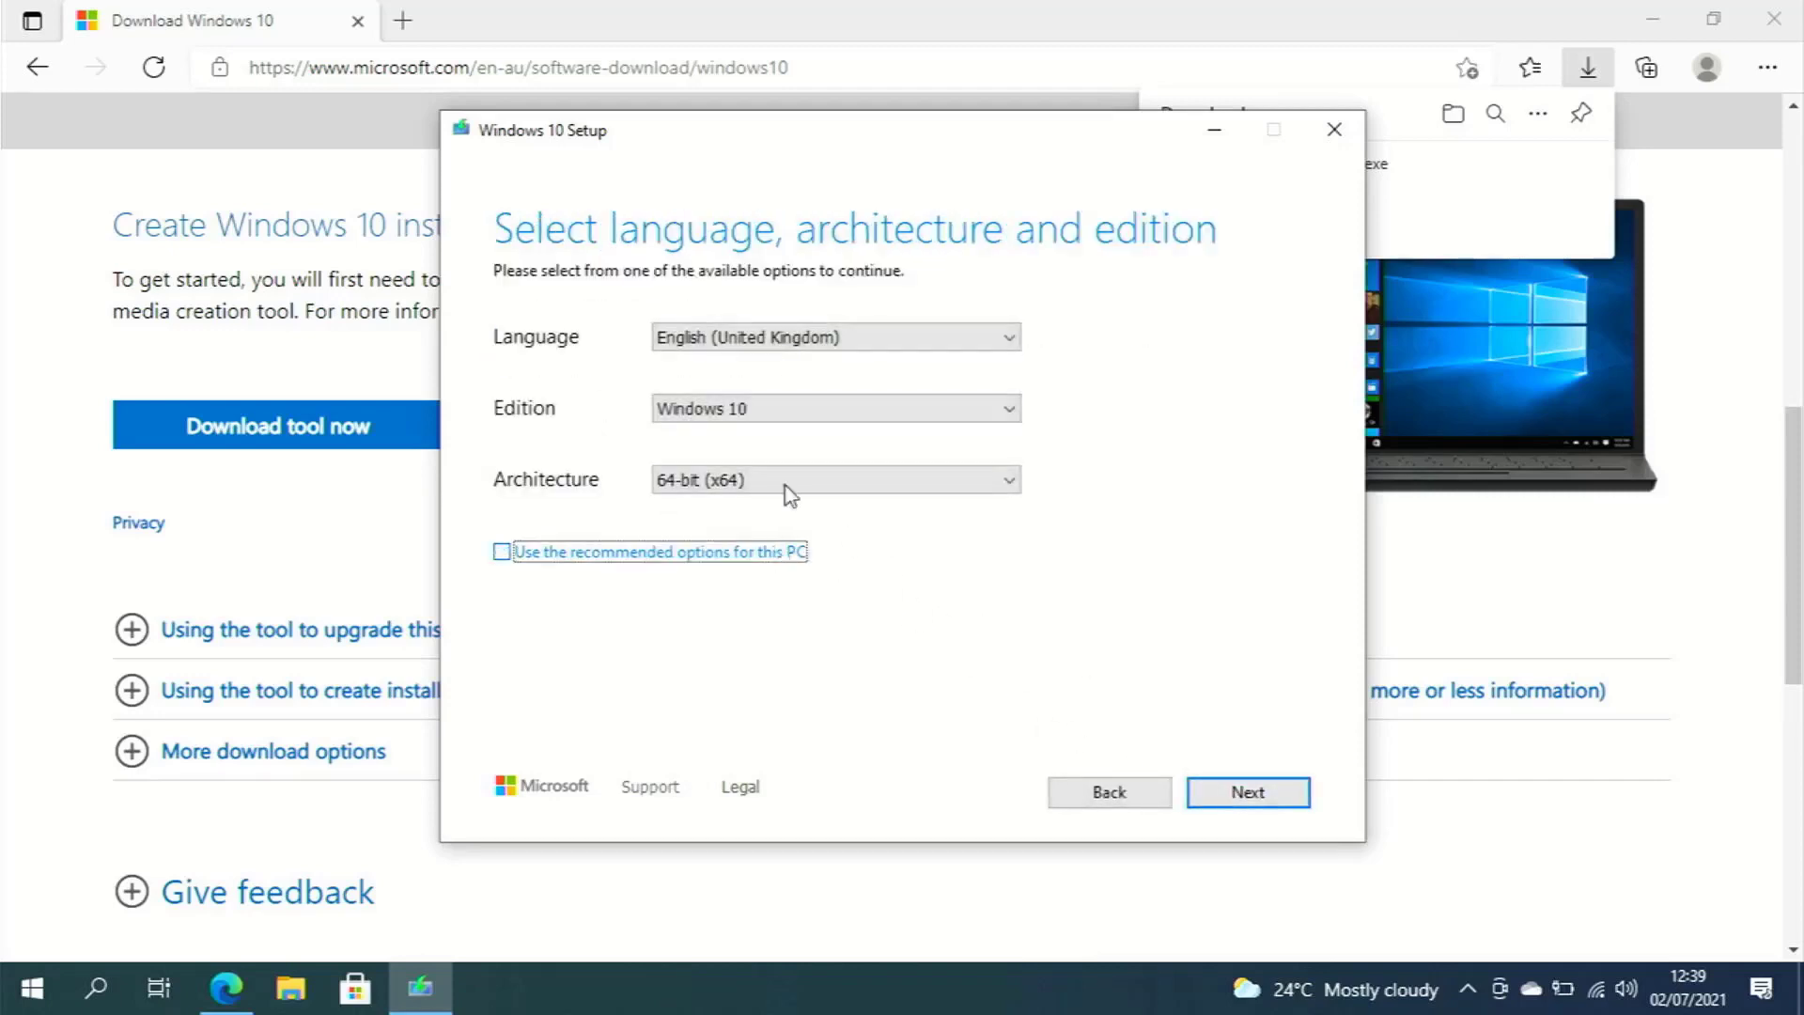
left_click(797, 495)
left_click(721, 559)
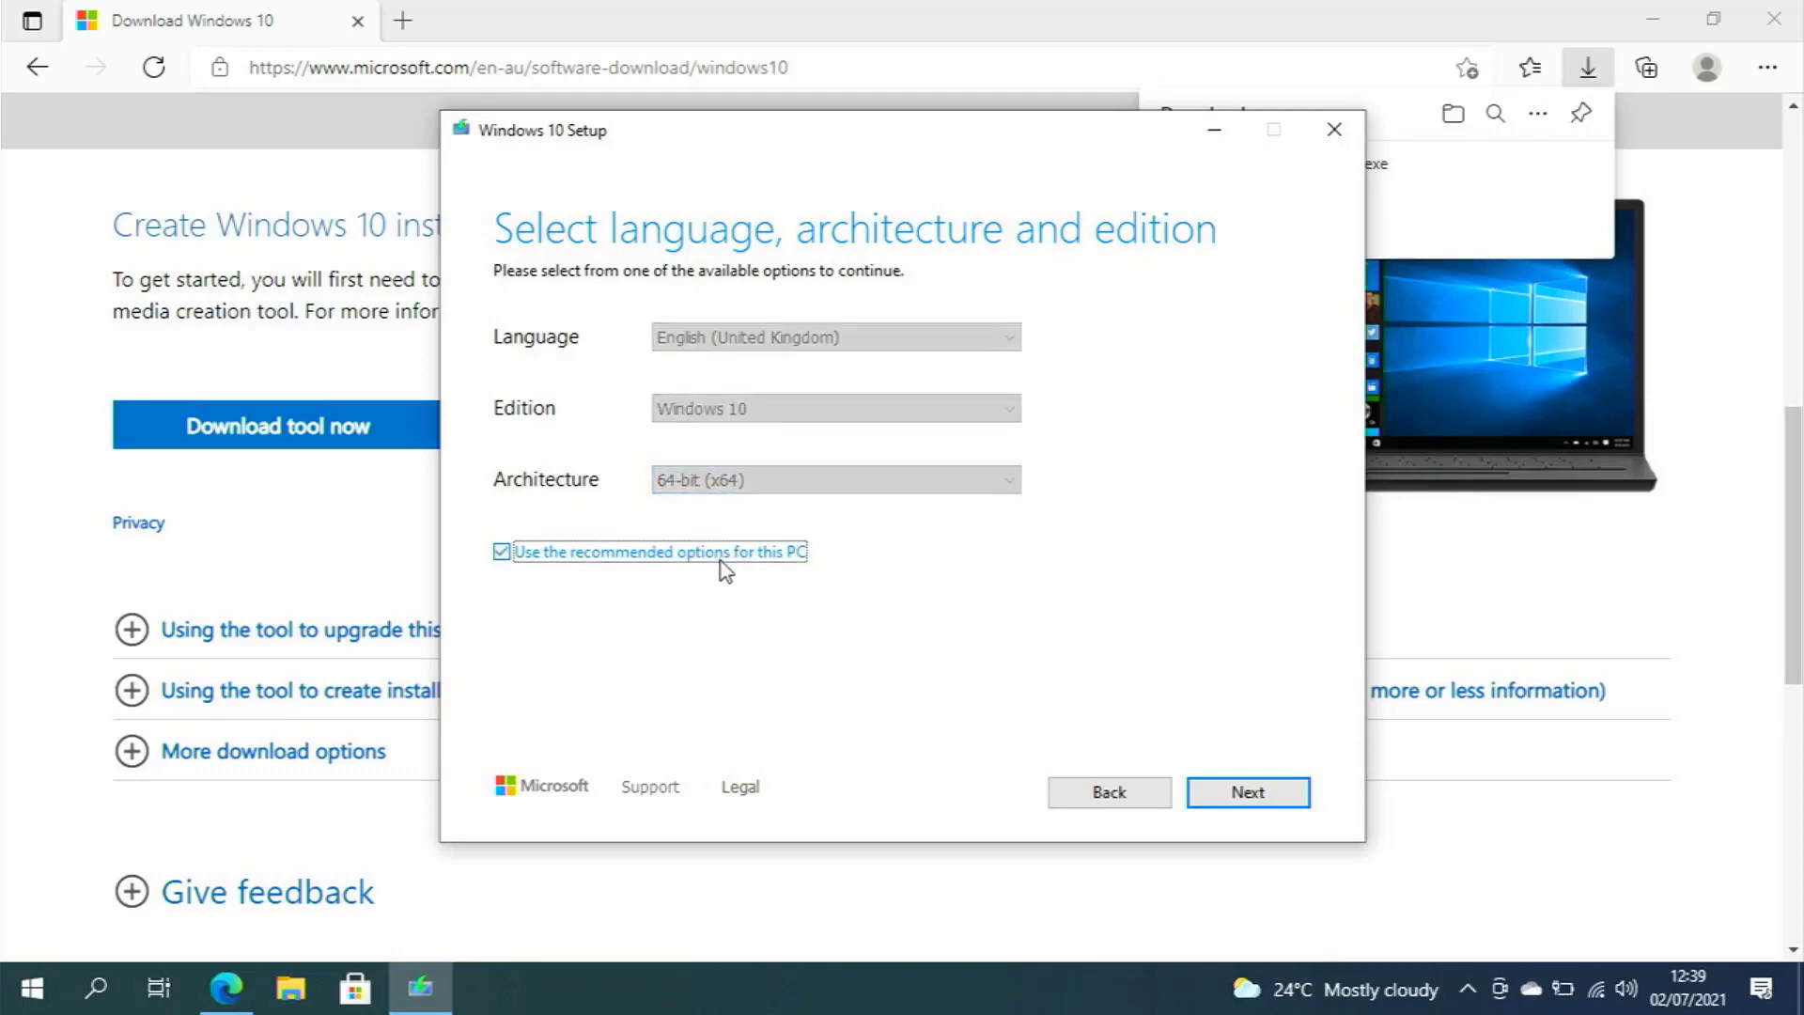
left_click(1201, 794)
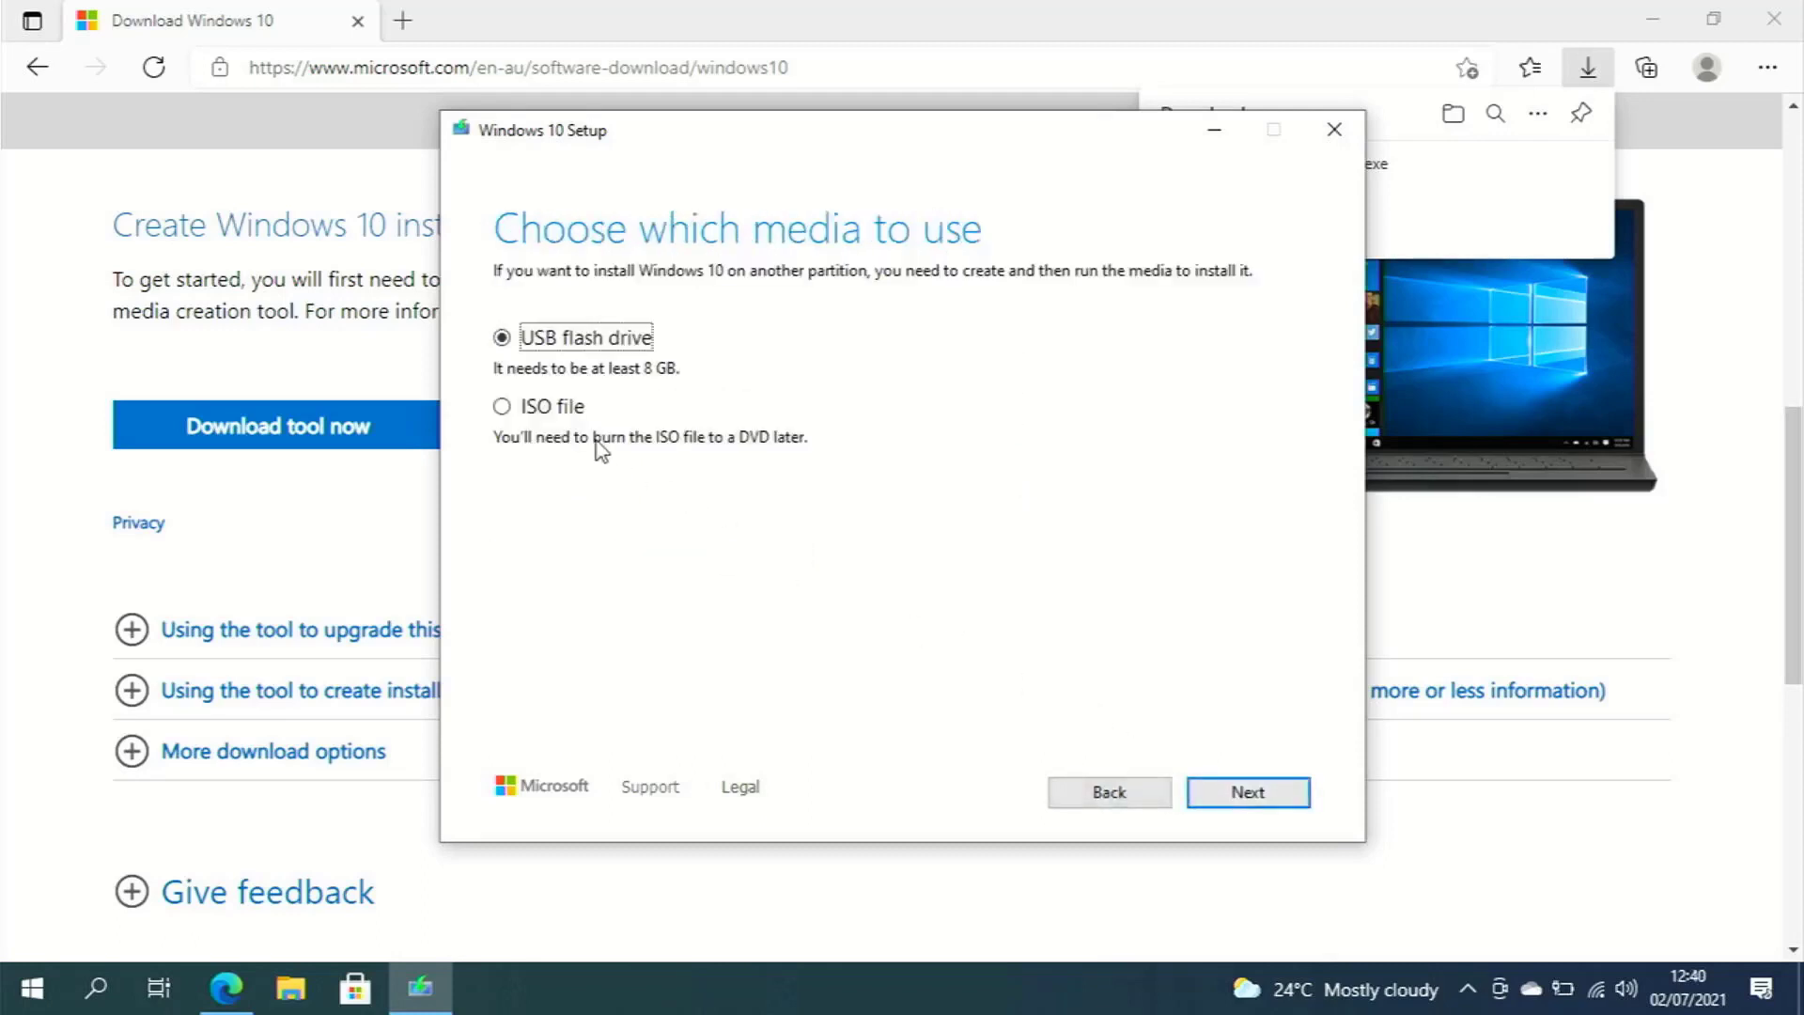
Save an ISO file named Windows to the Desktop, then finish the tool
left_click(547, 412)
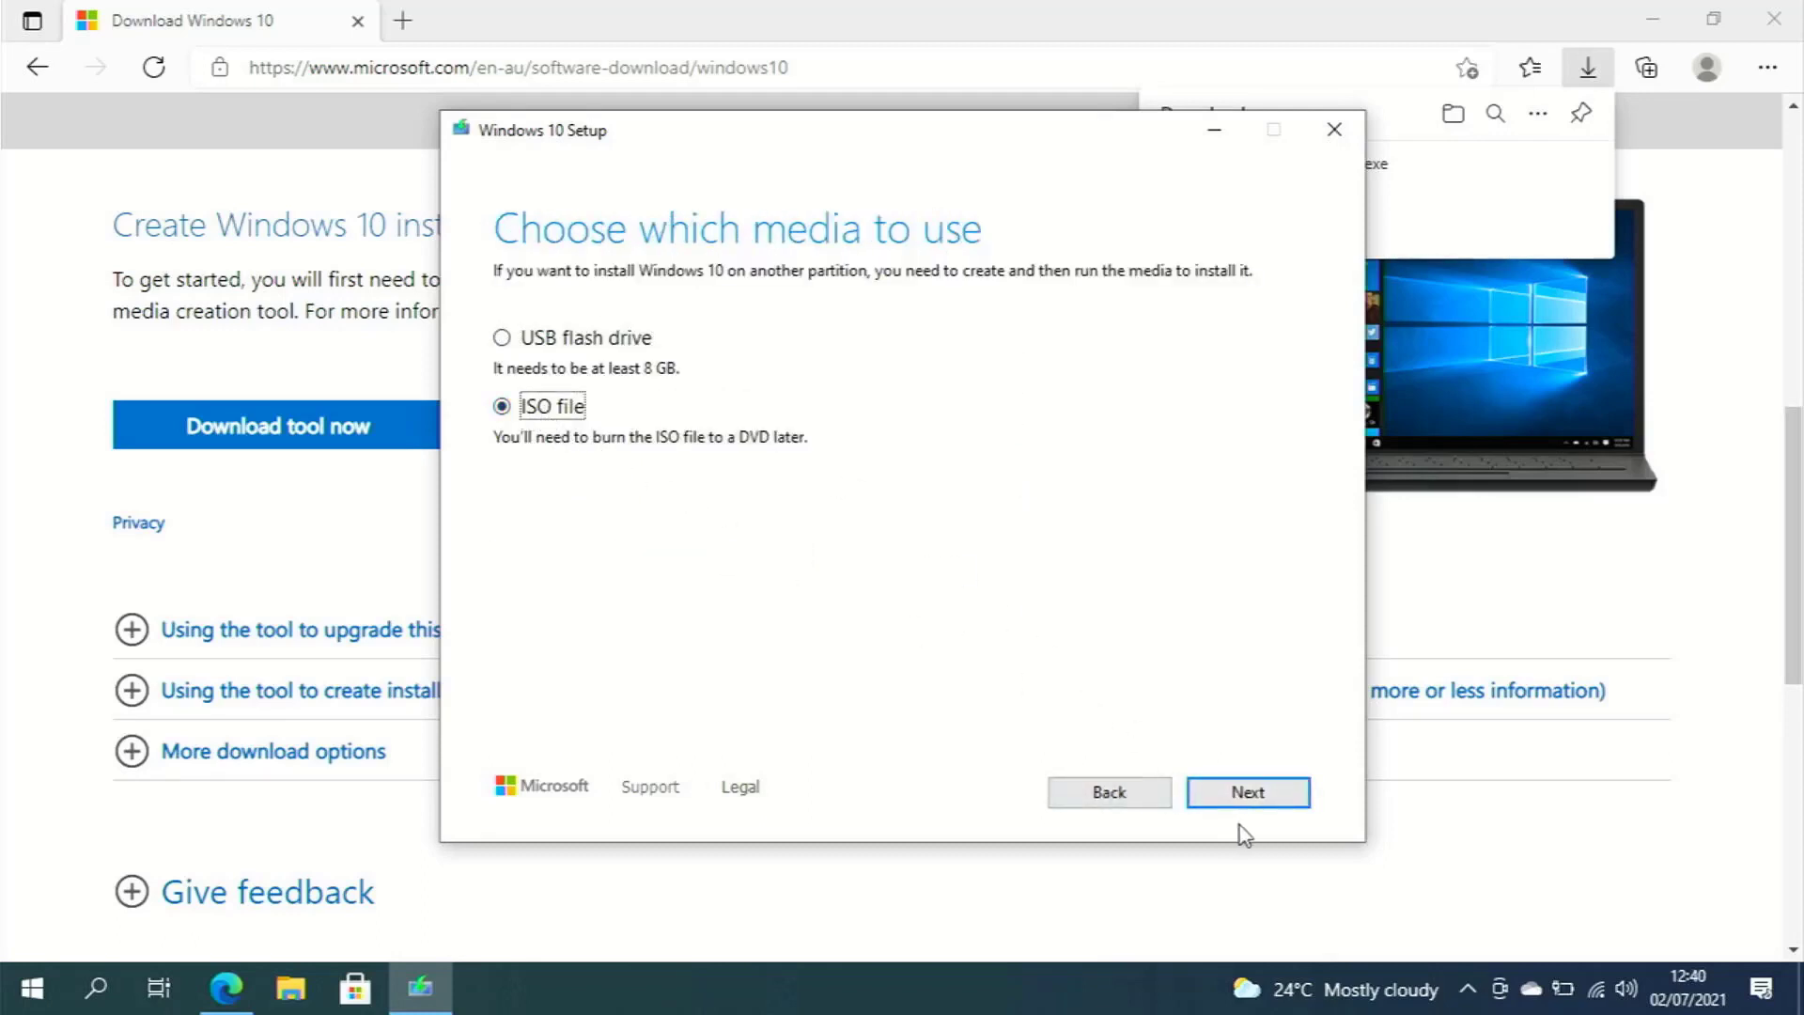
left_click(1245, 797)
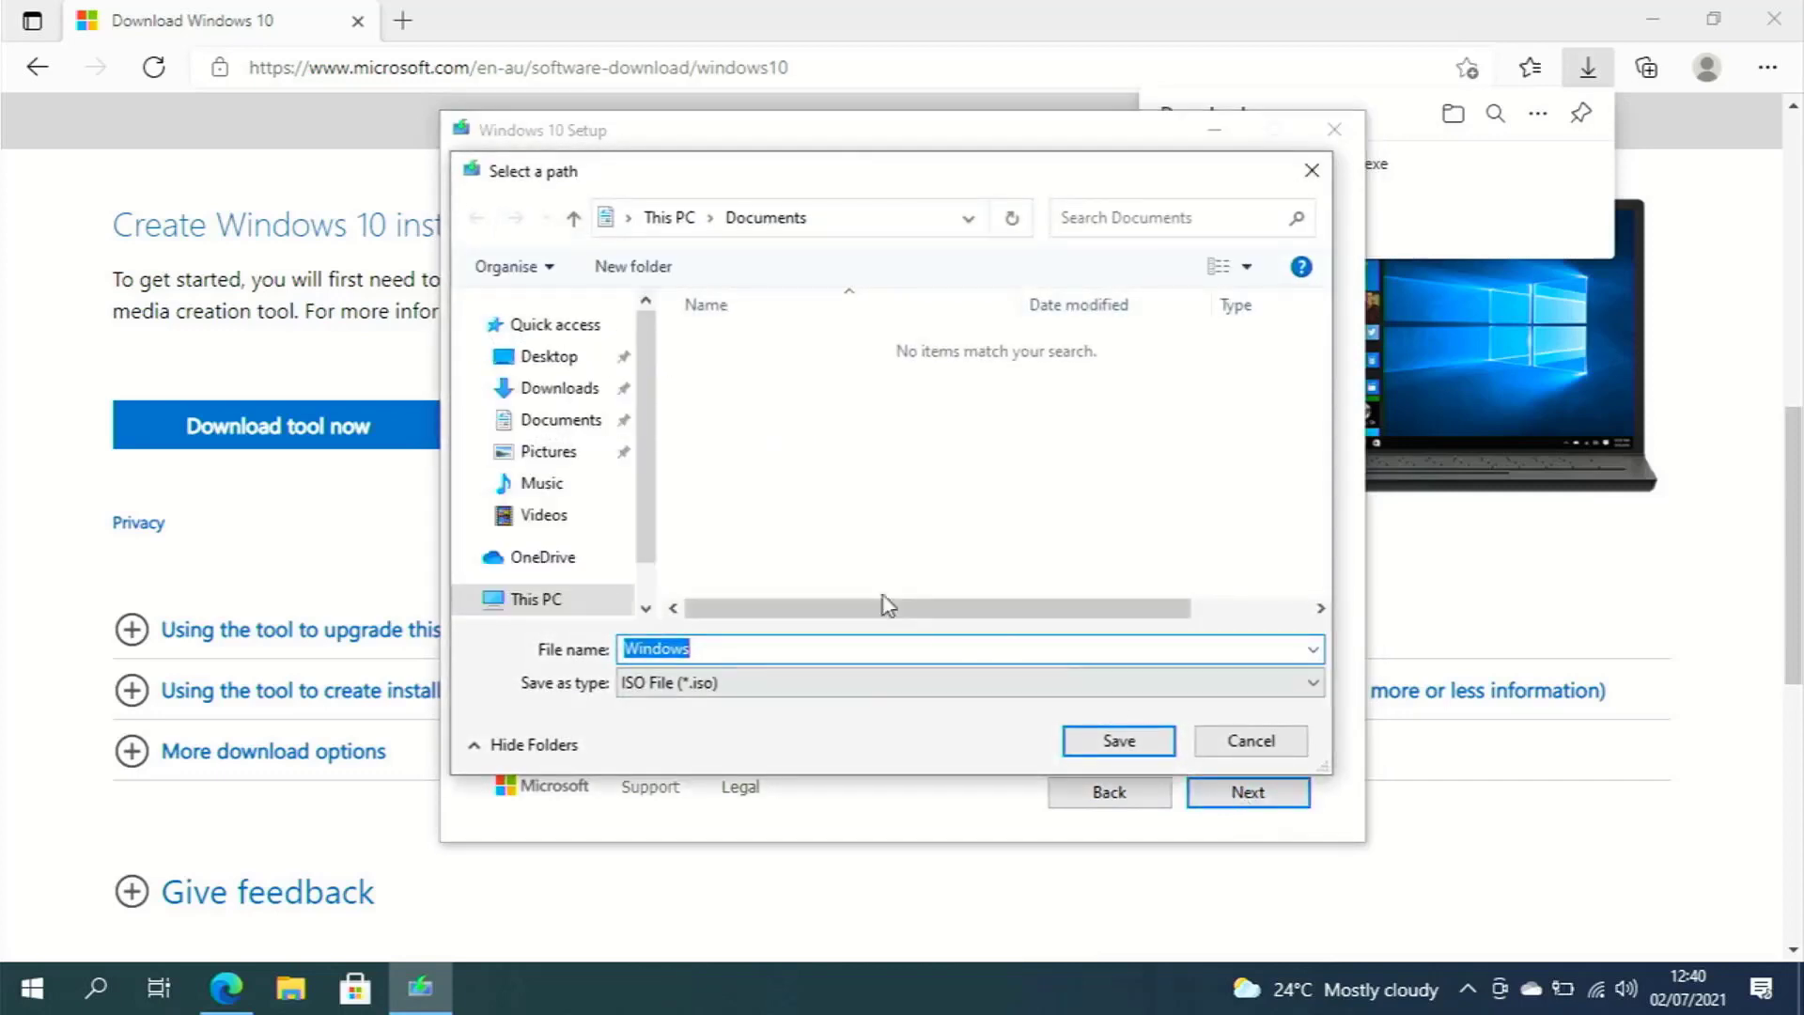
left_click(566, 365)
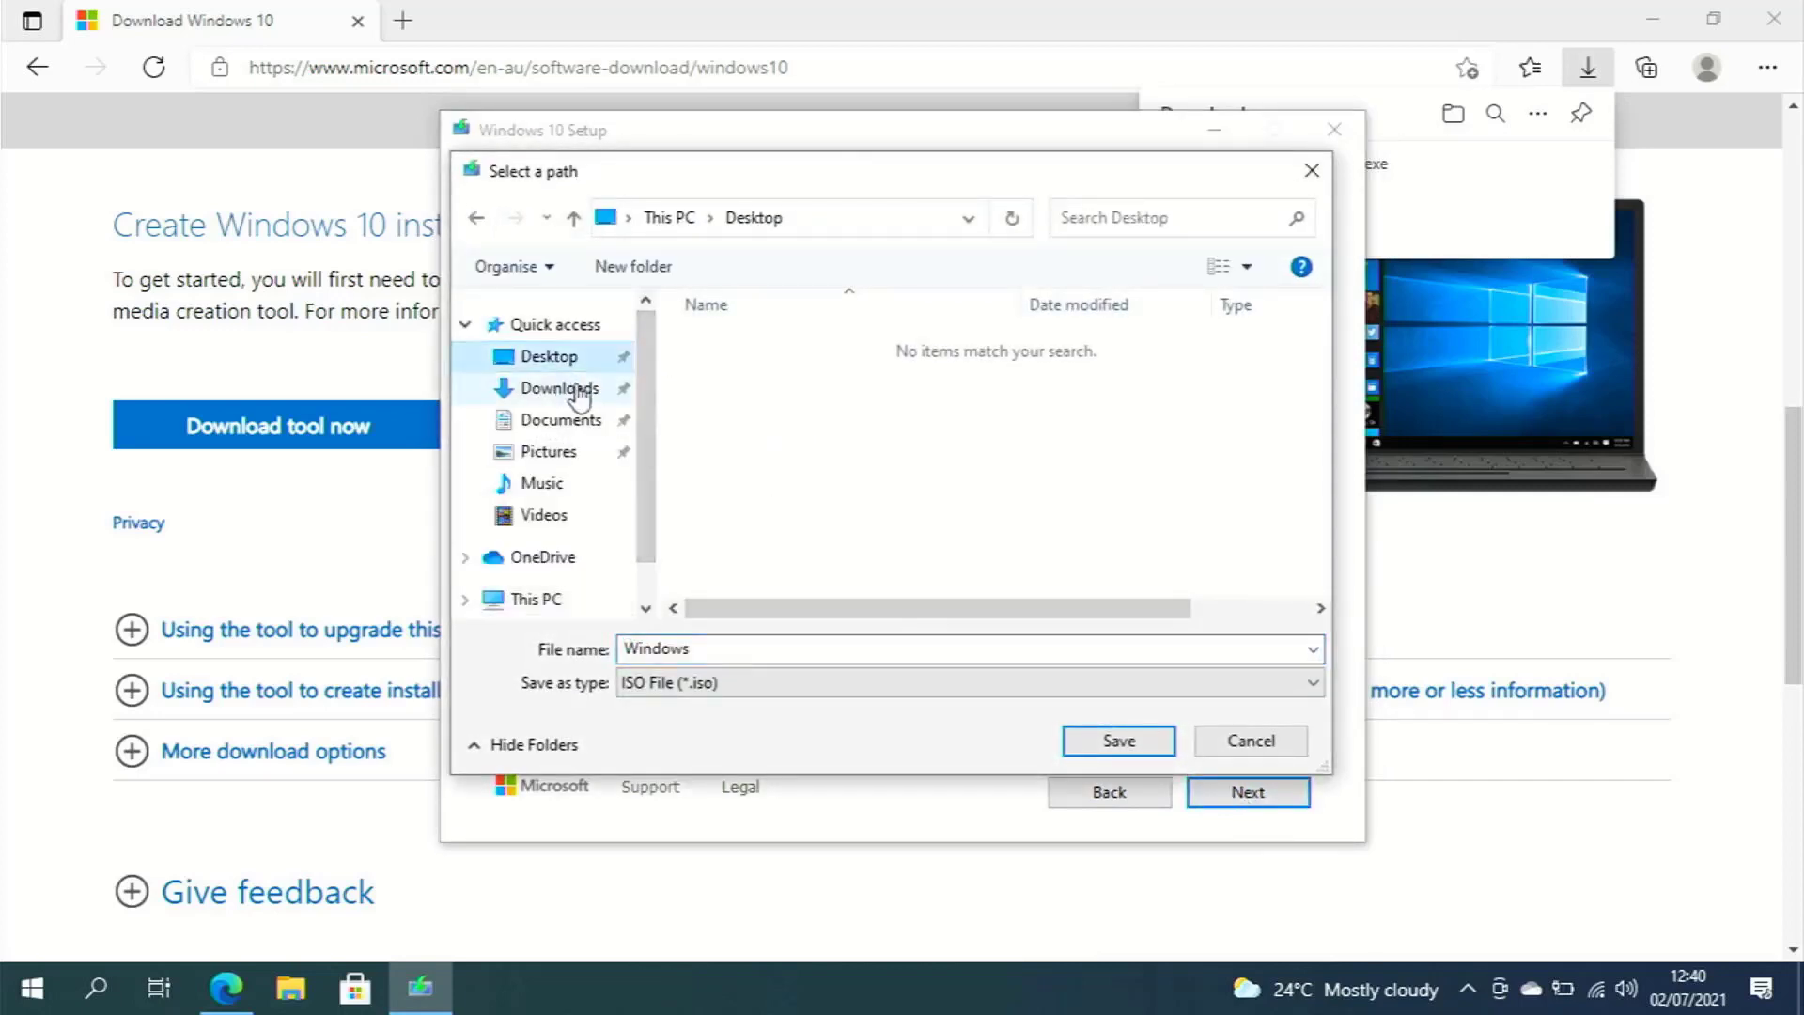
double_click(722, 647)
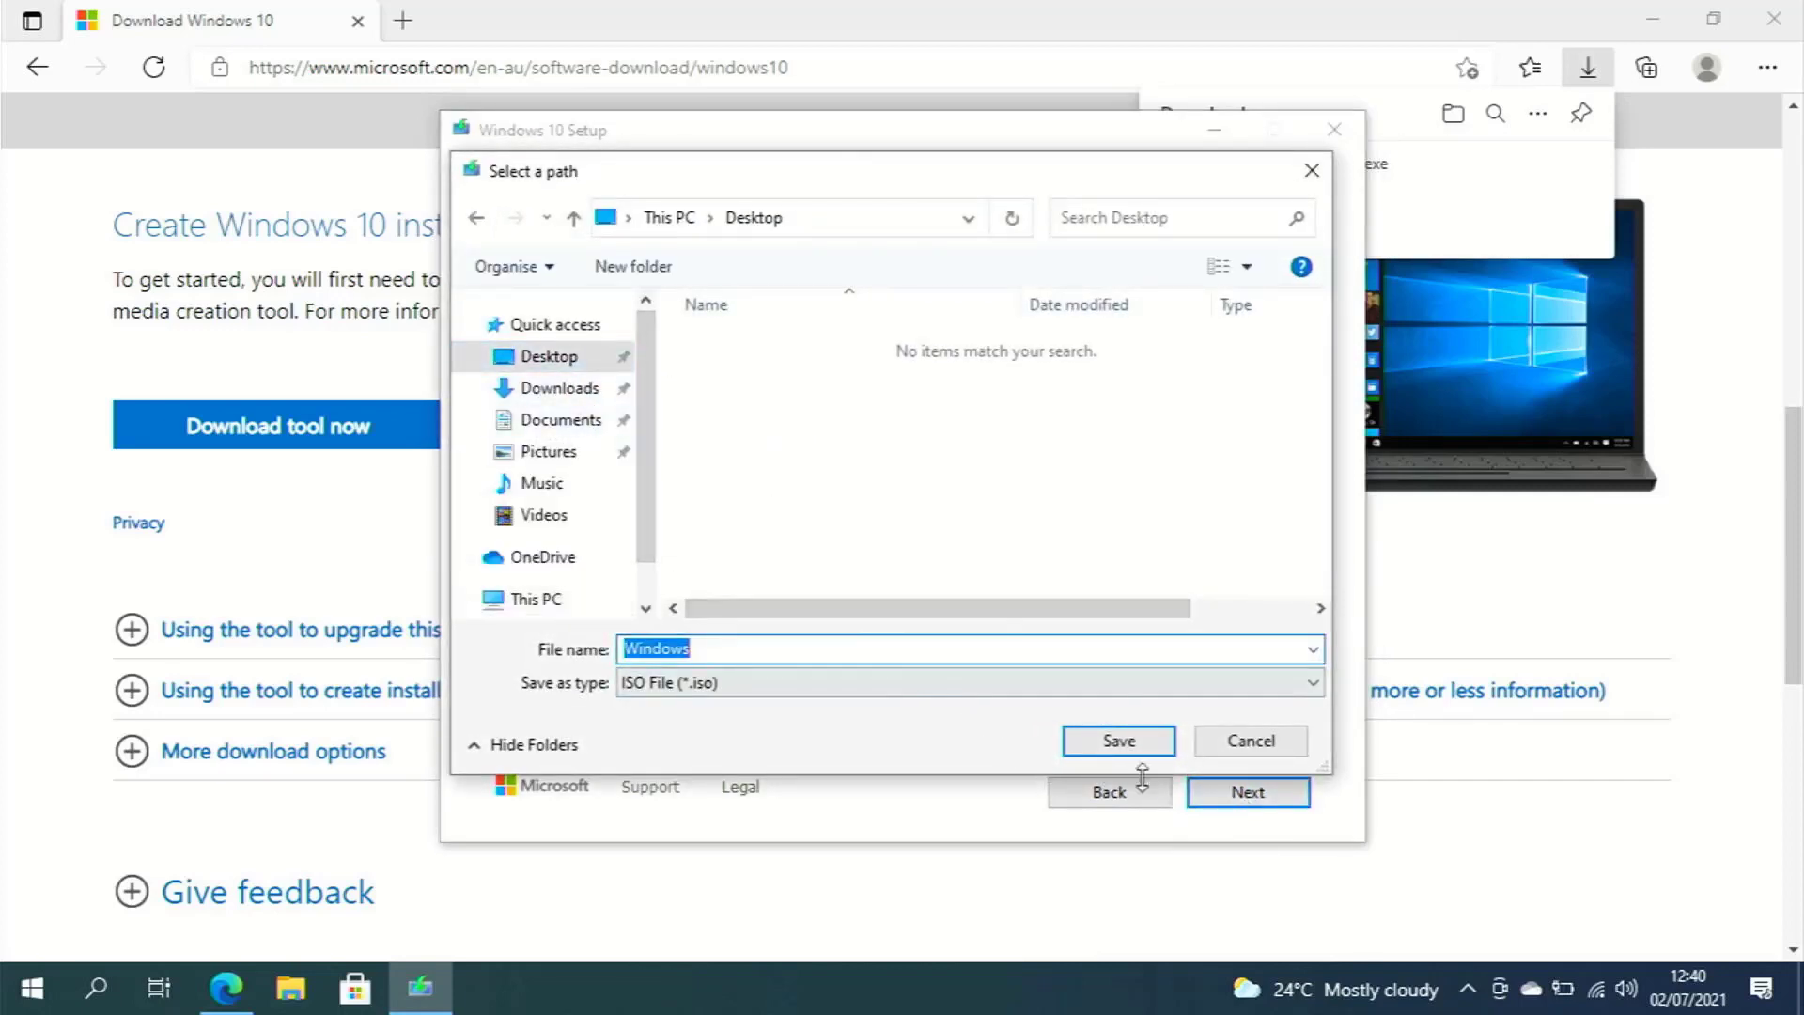
left_click(1118, 743)
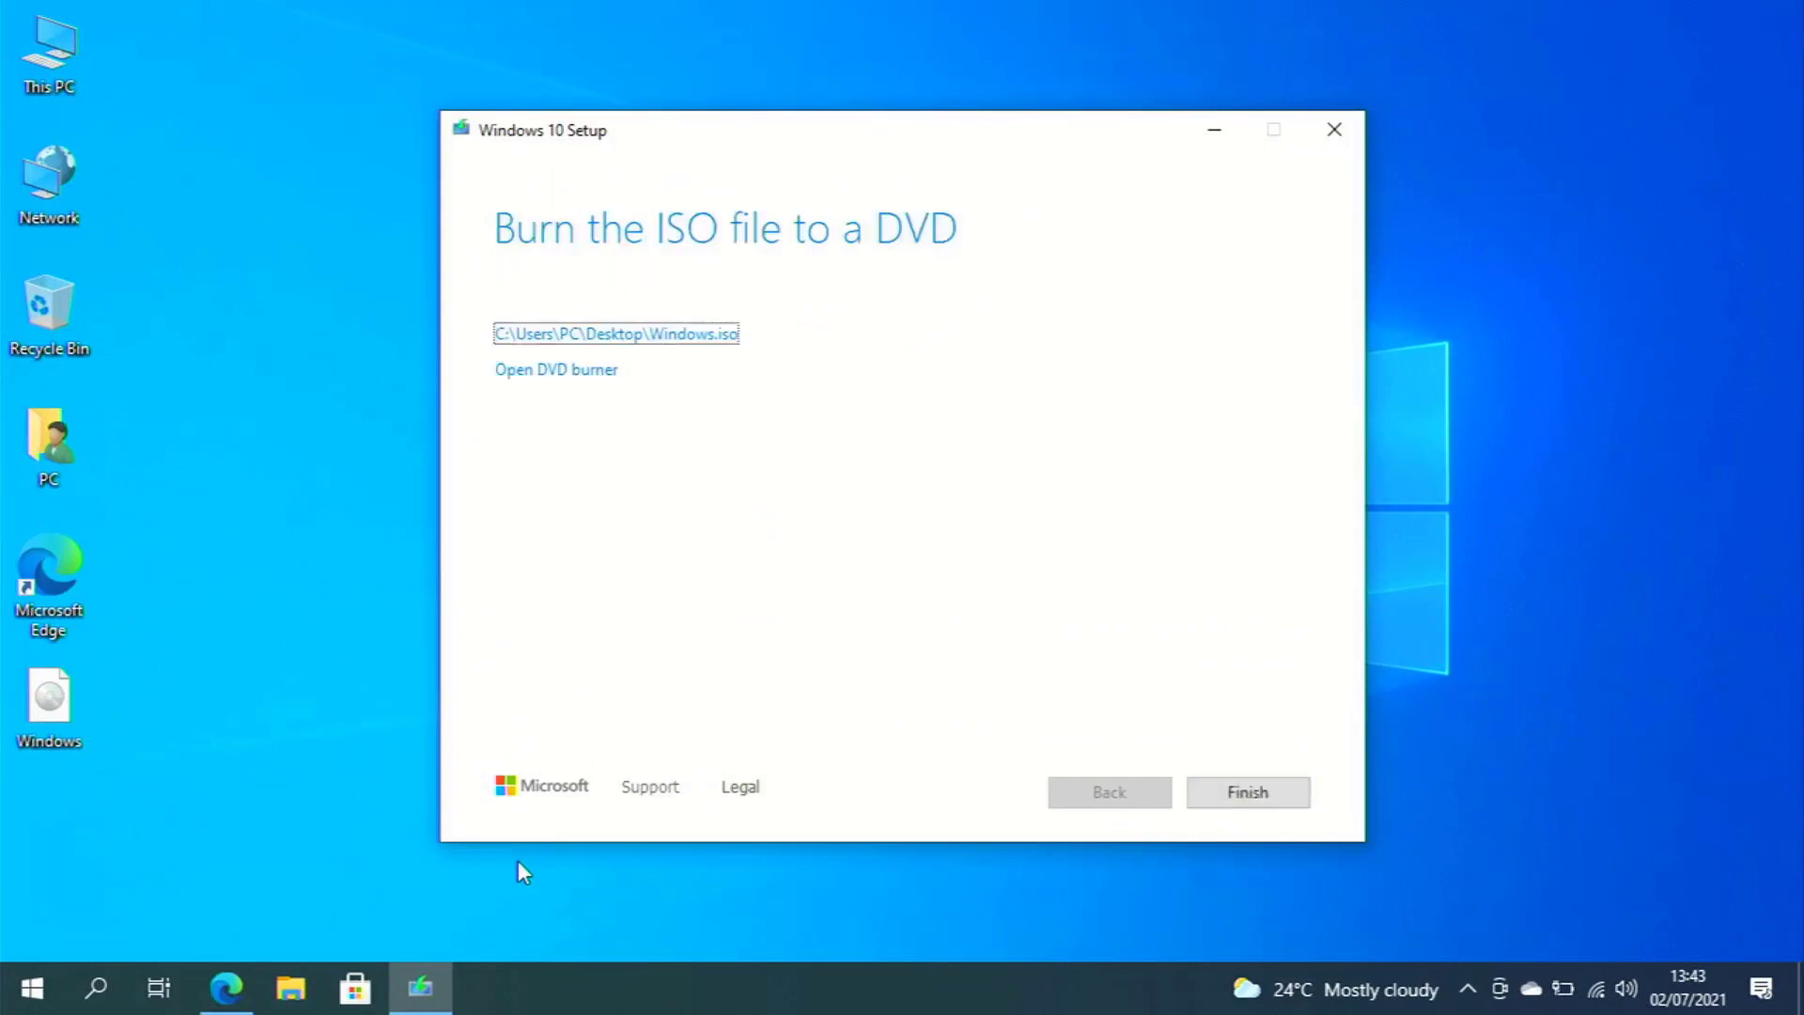
left_click(1191, 795)
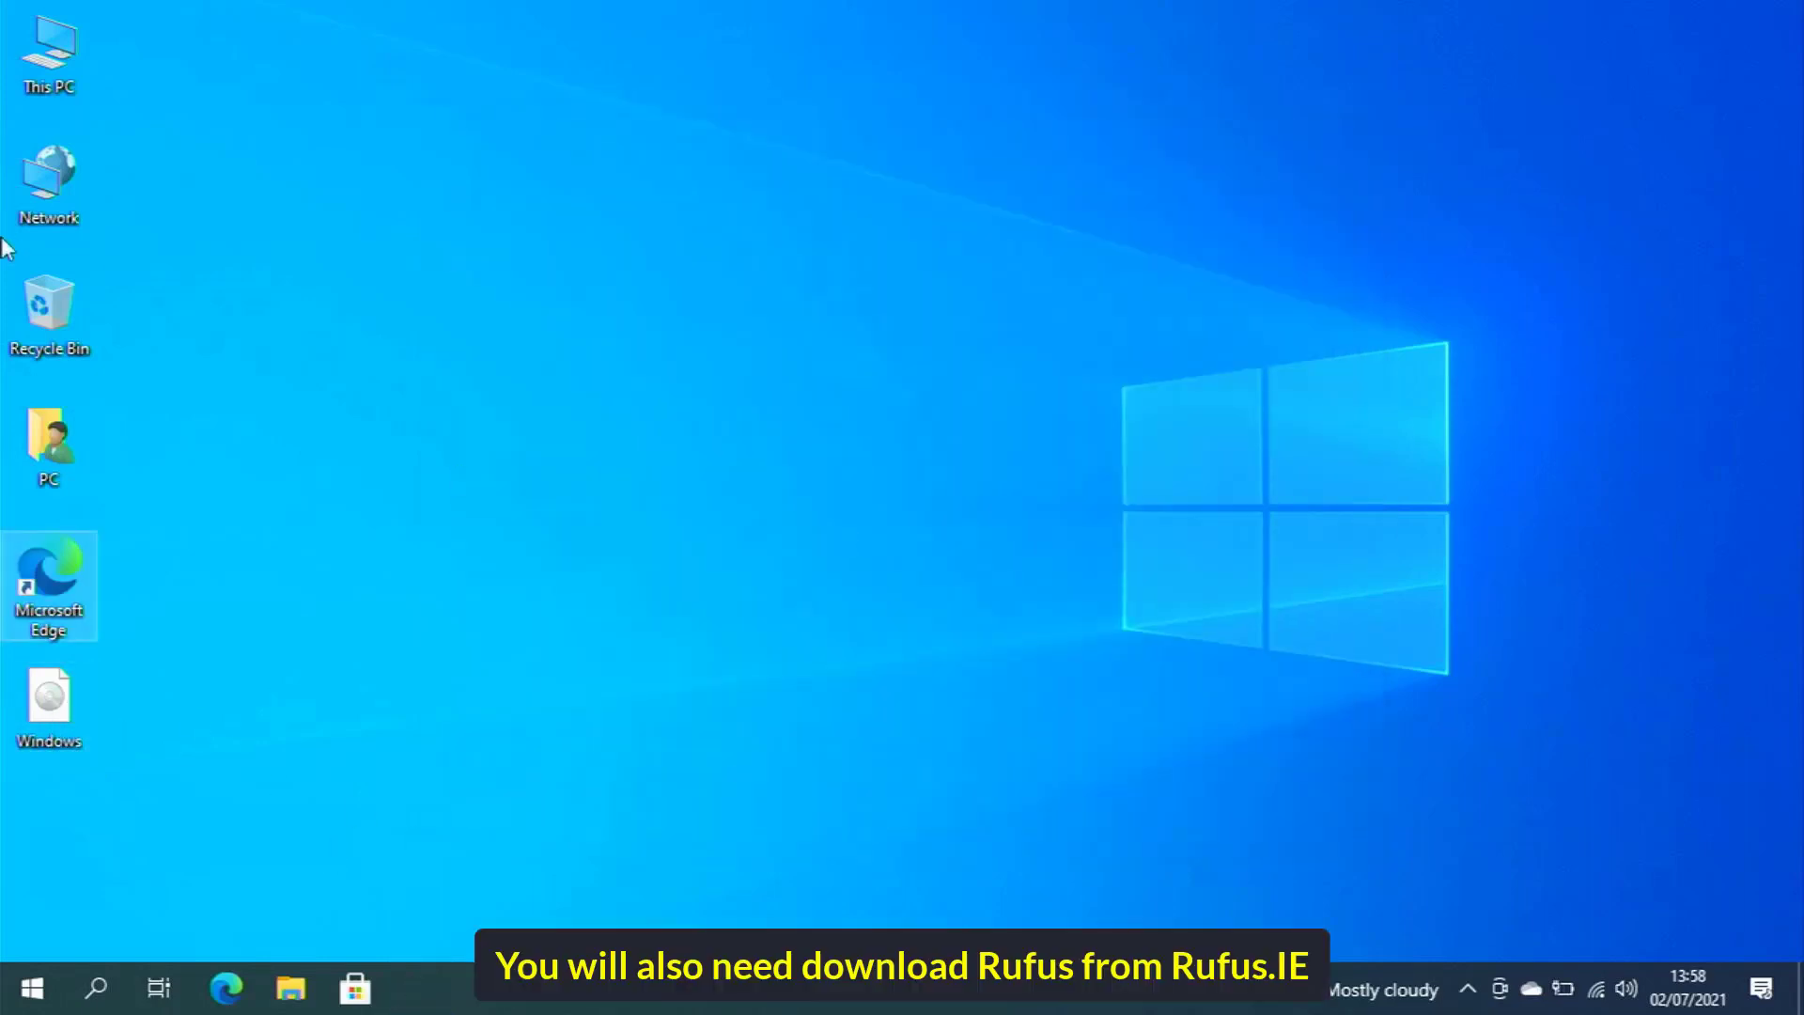
Download portable Rufus 3.14 from rufus.ie, then open This PC > Downloads
double_click(32, 559)
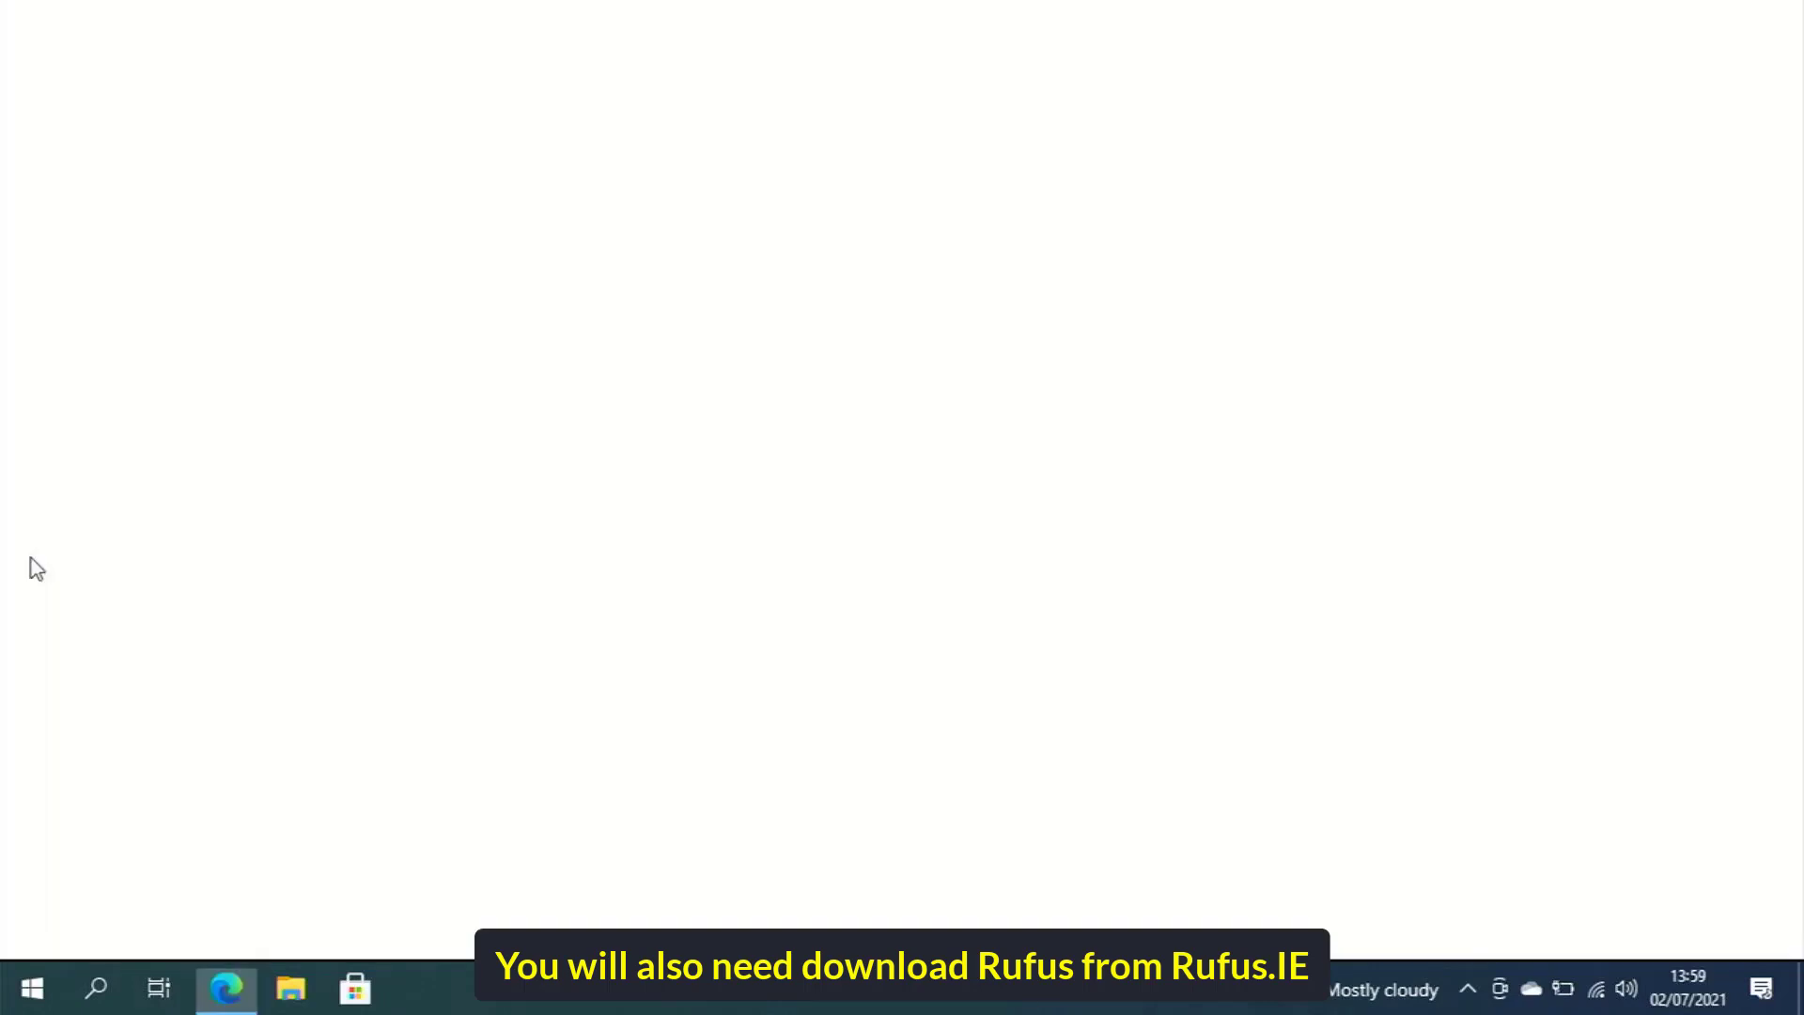
type("rufus.ie")
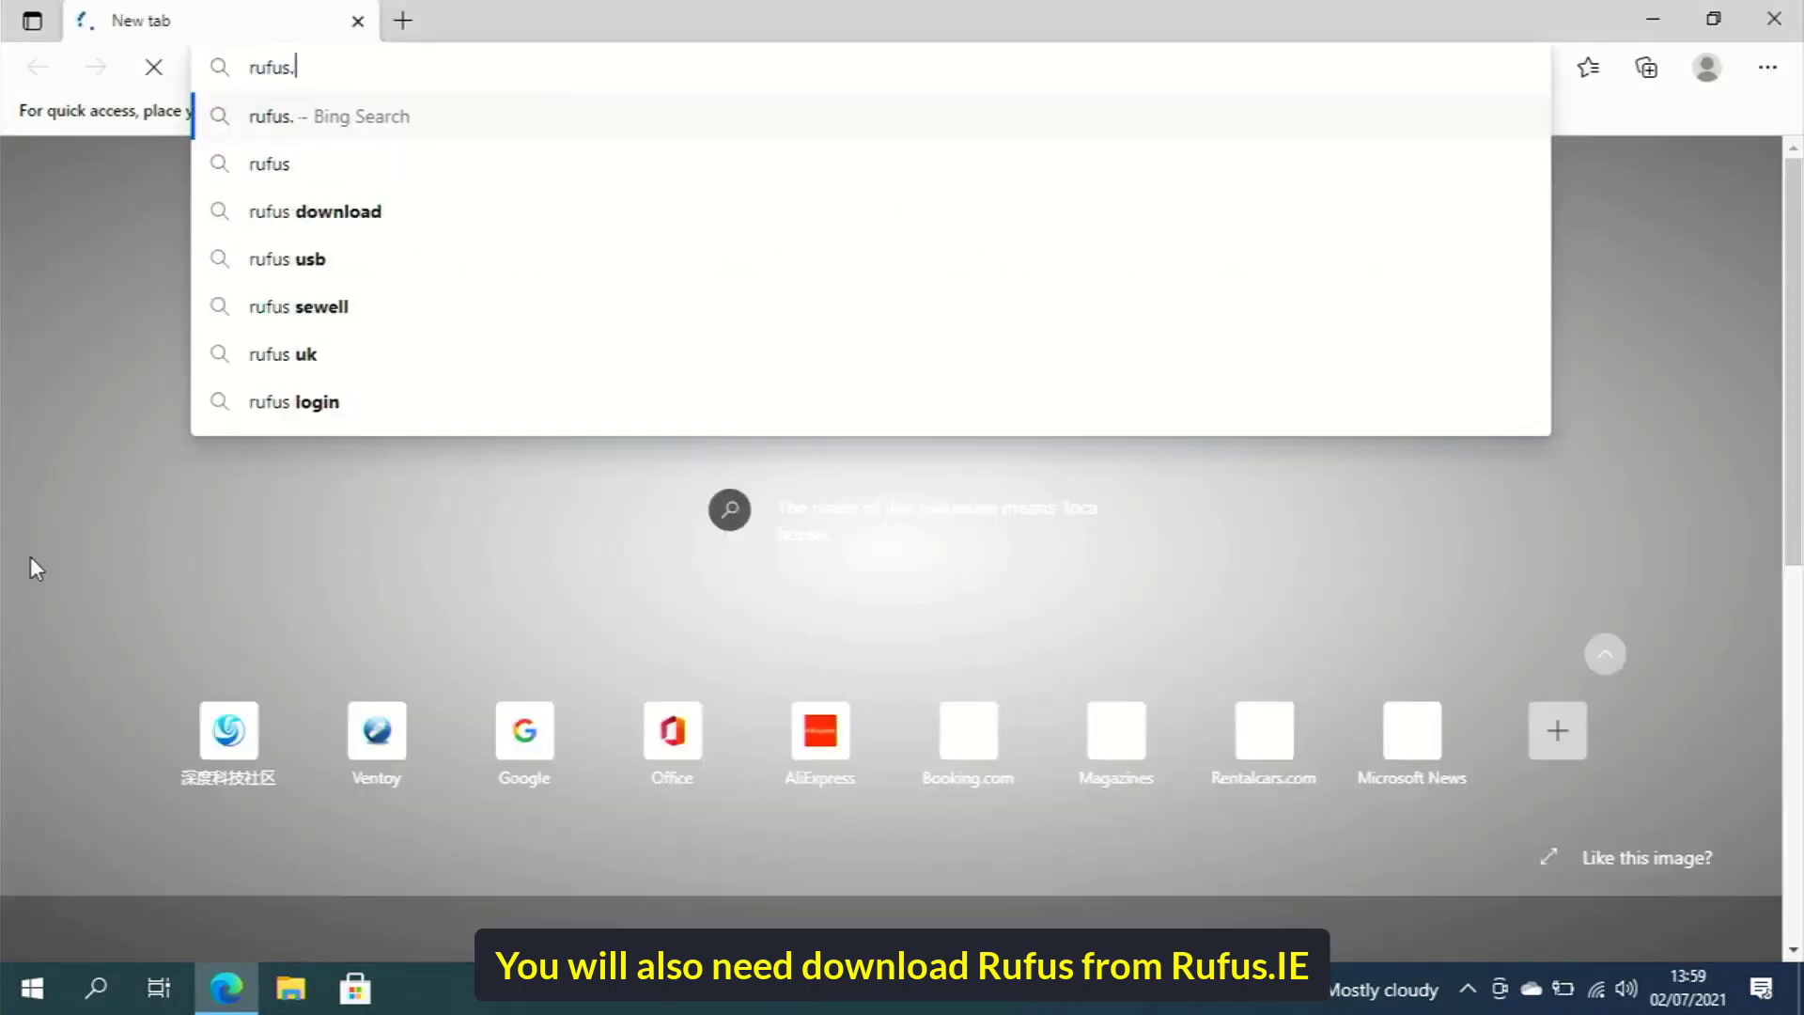
key("Return")
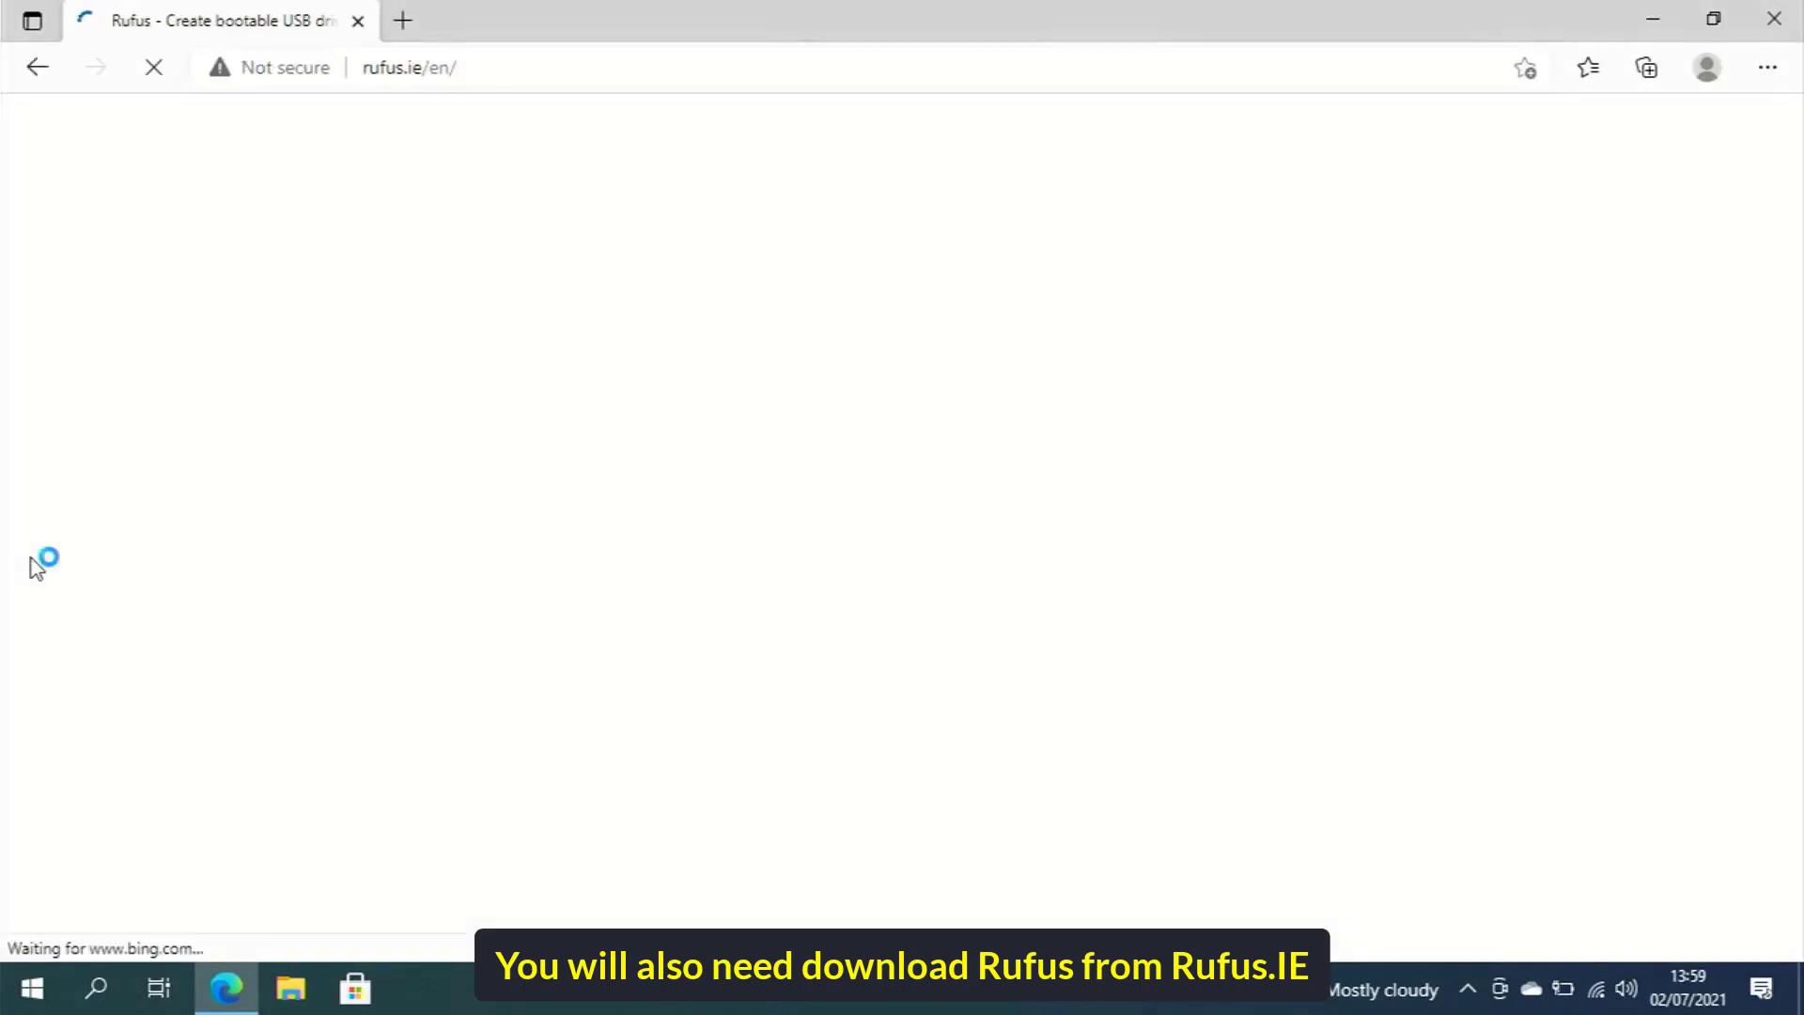
scroll(261, 545, "down", 9)
scroll(263, 545, "down", 5)
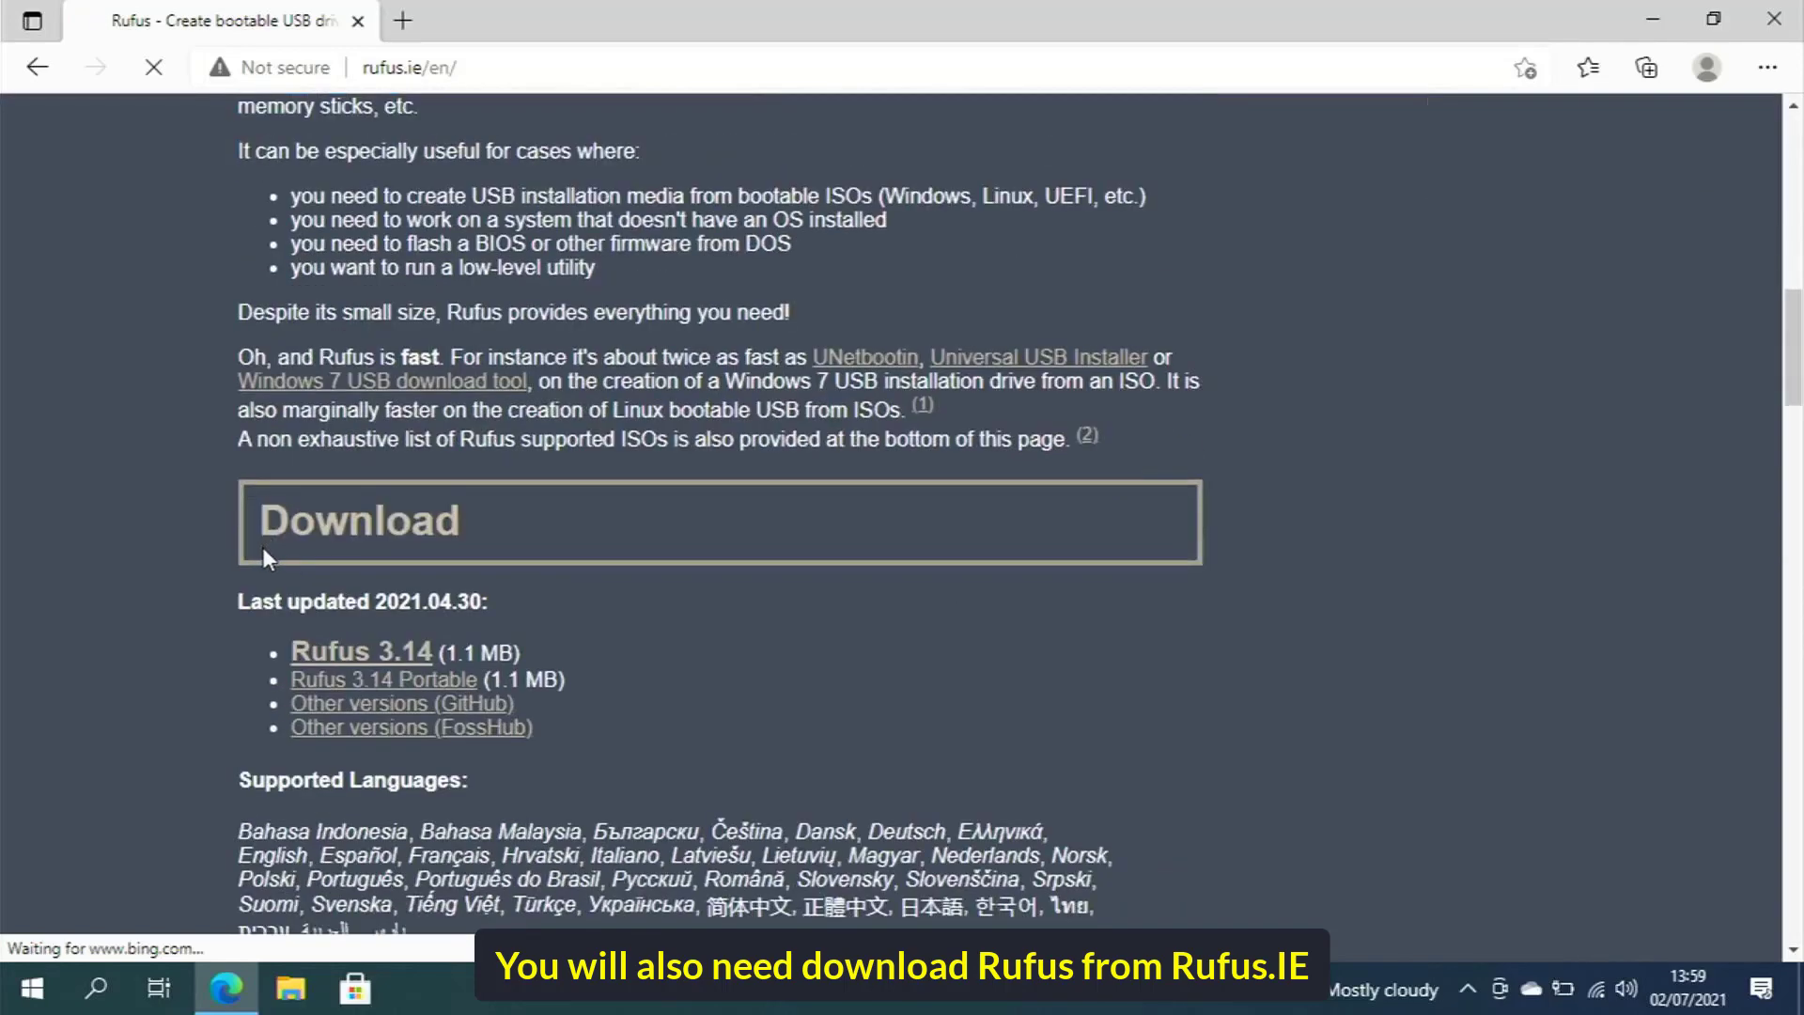
left_click(376, 682)
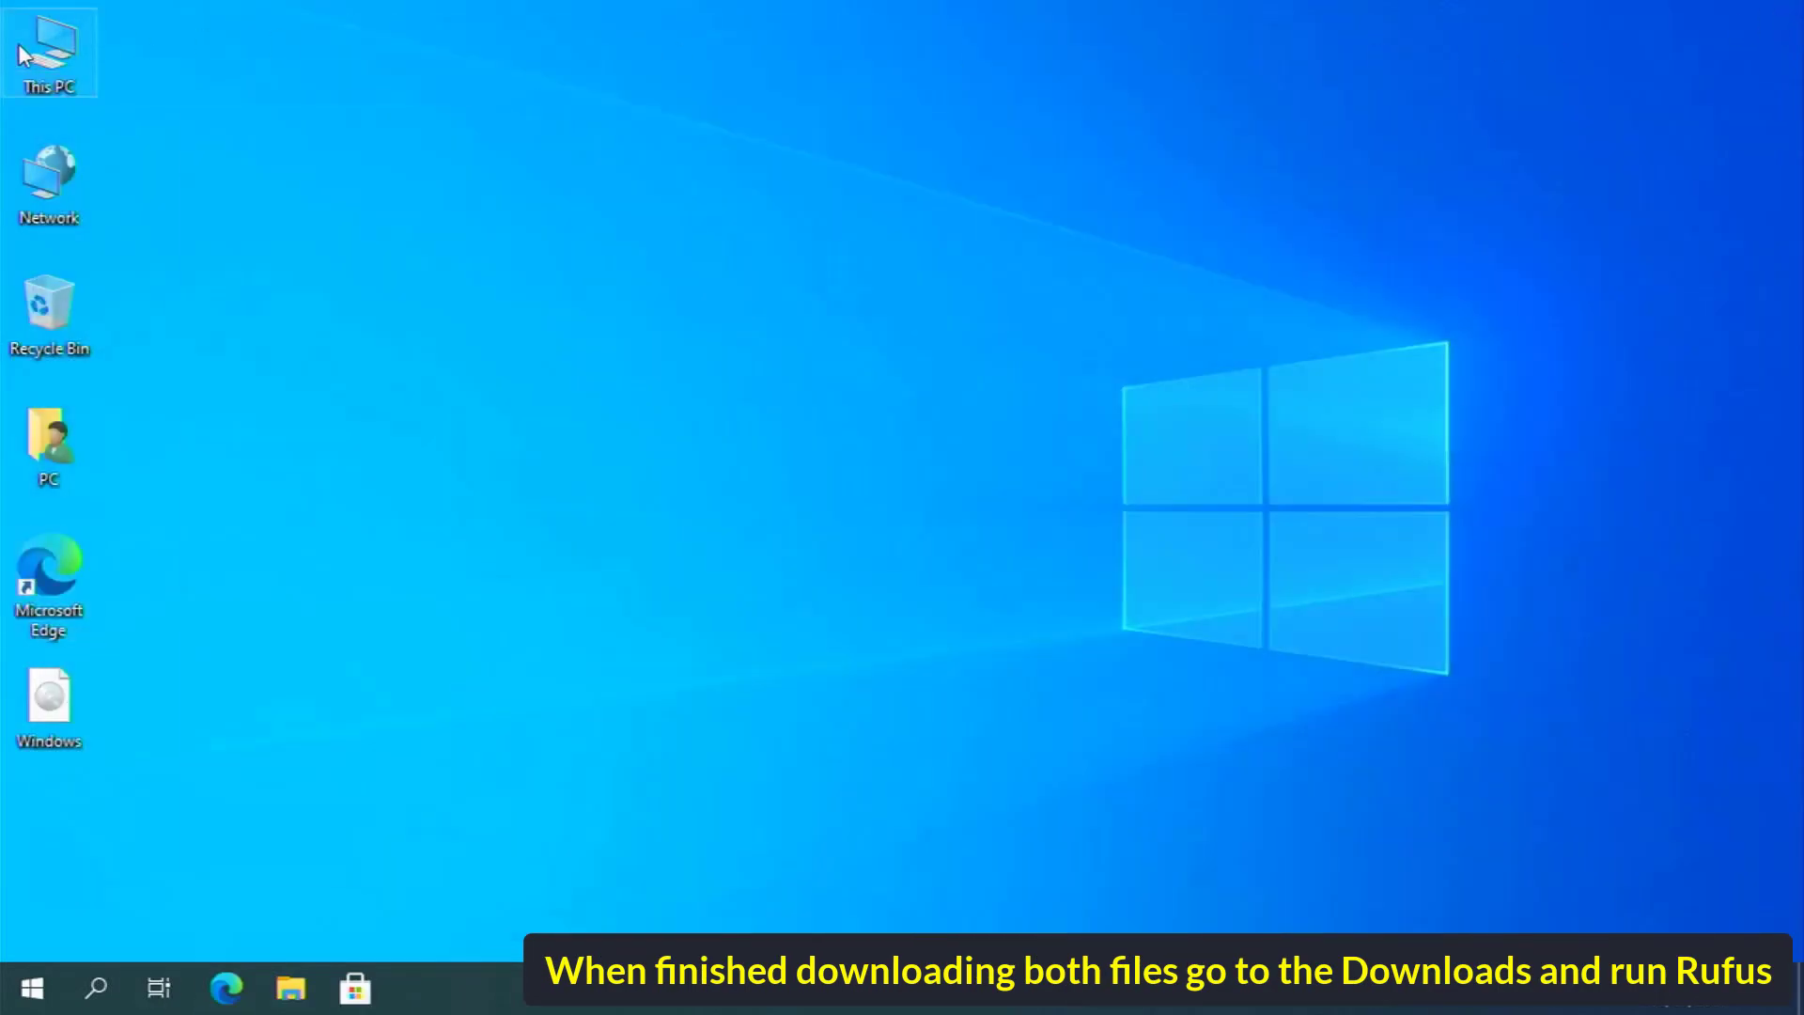
double_click(26, 57)
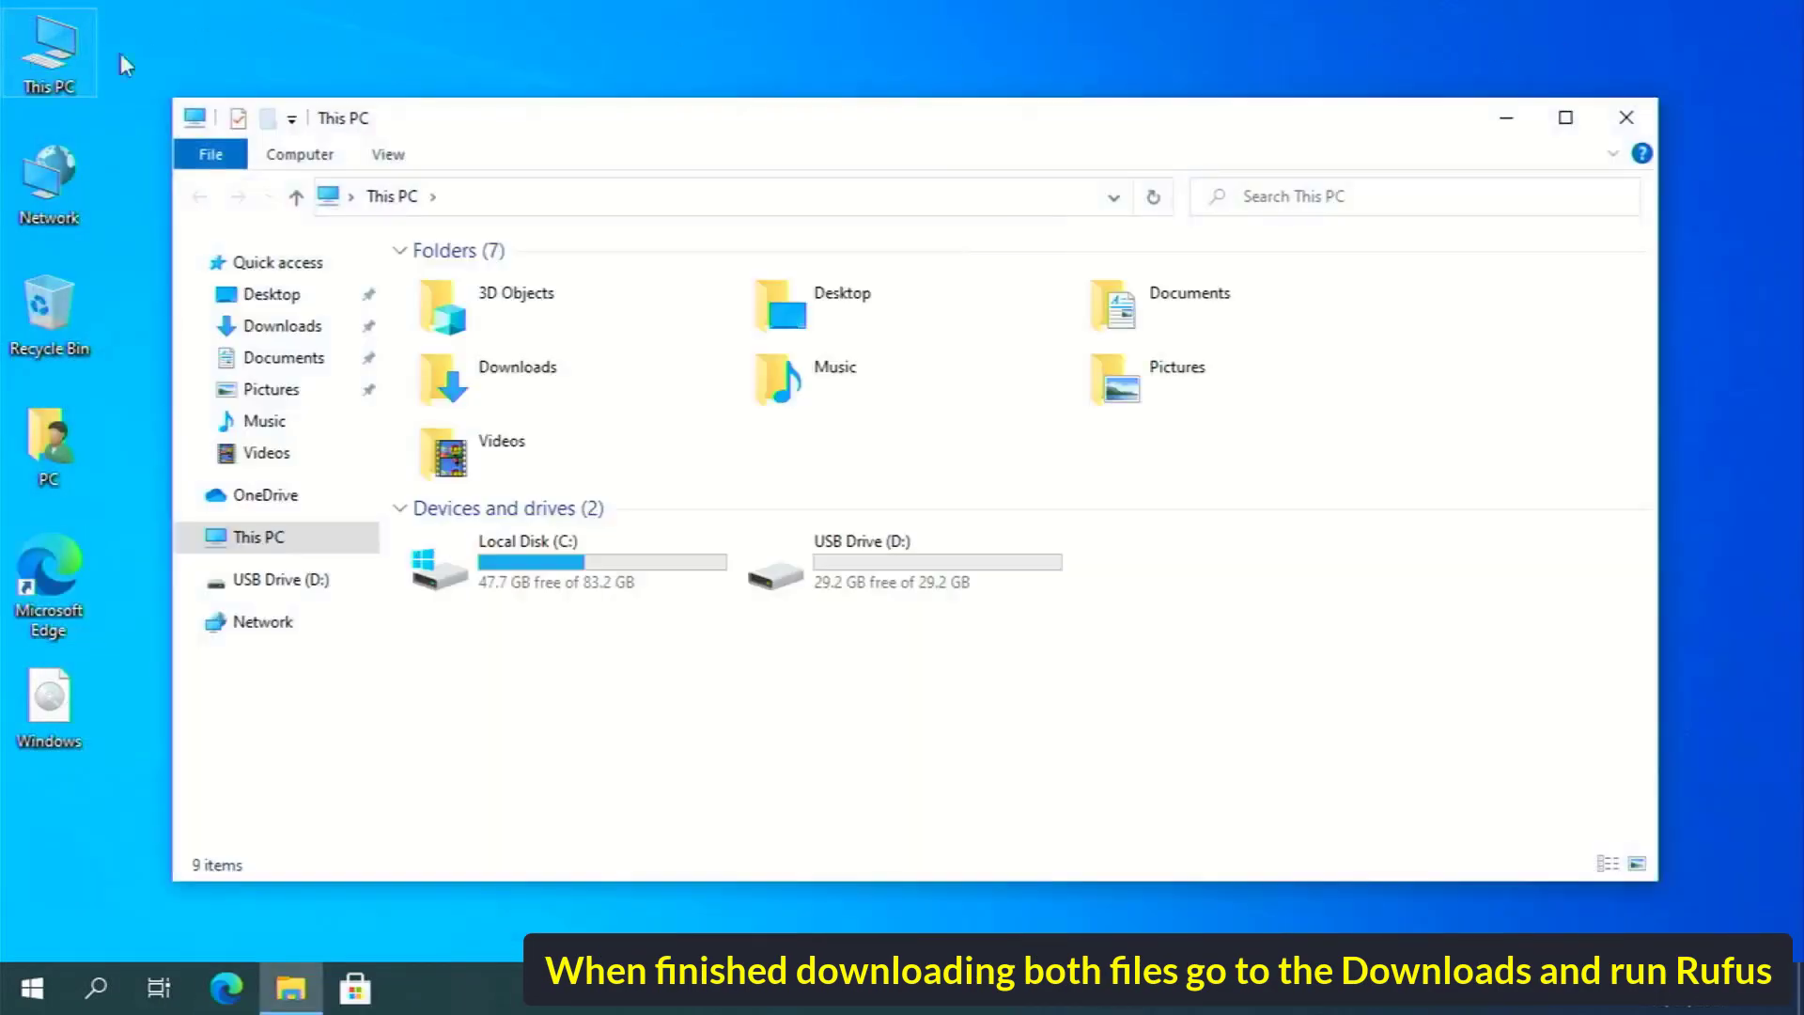
double_click(596, 371)
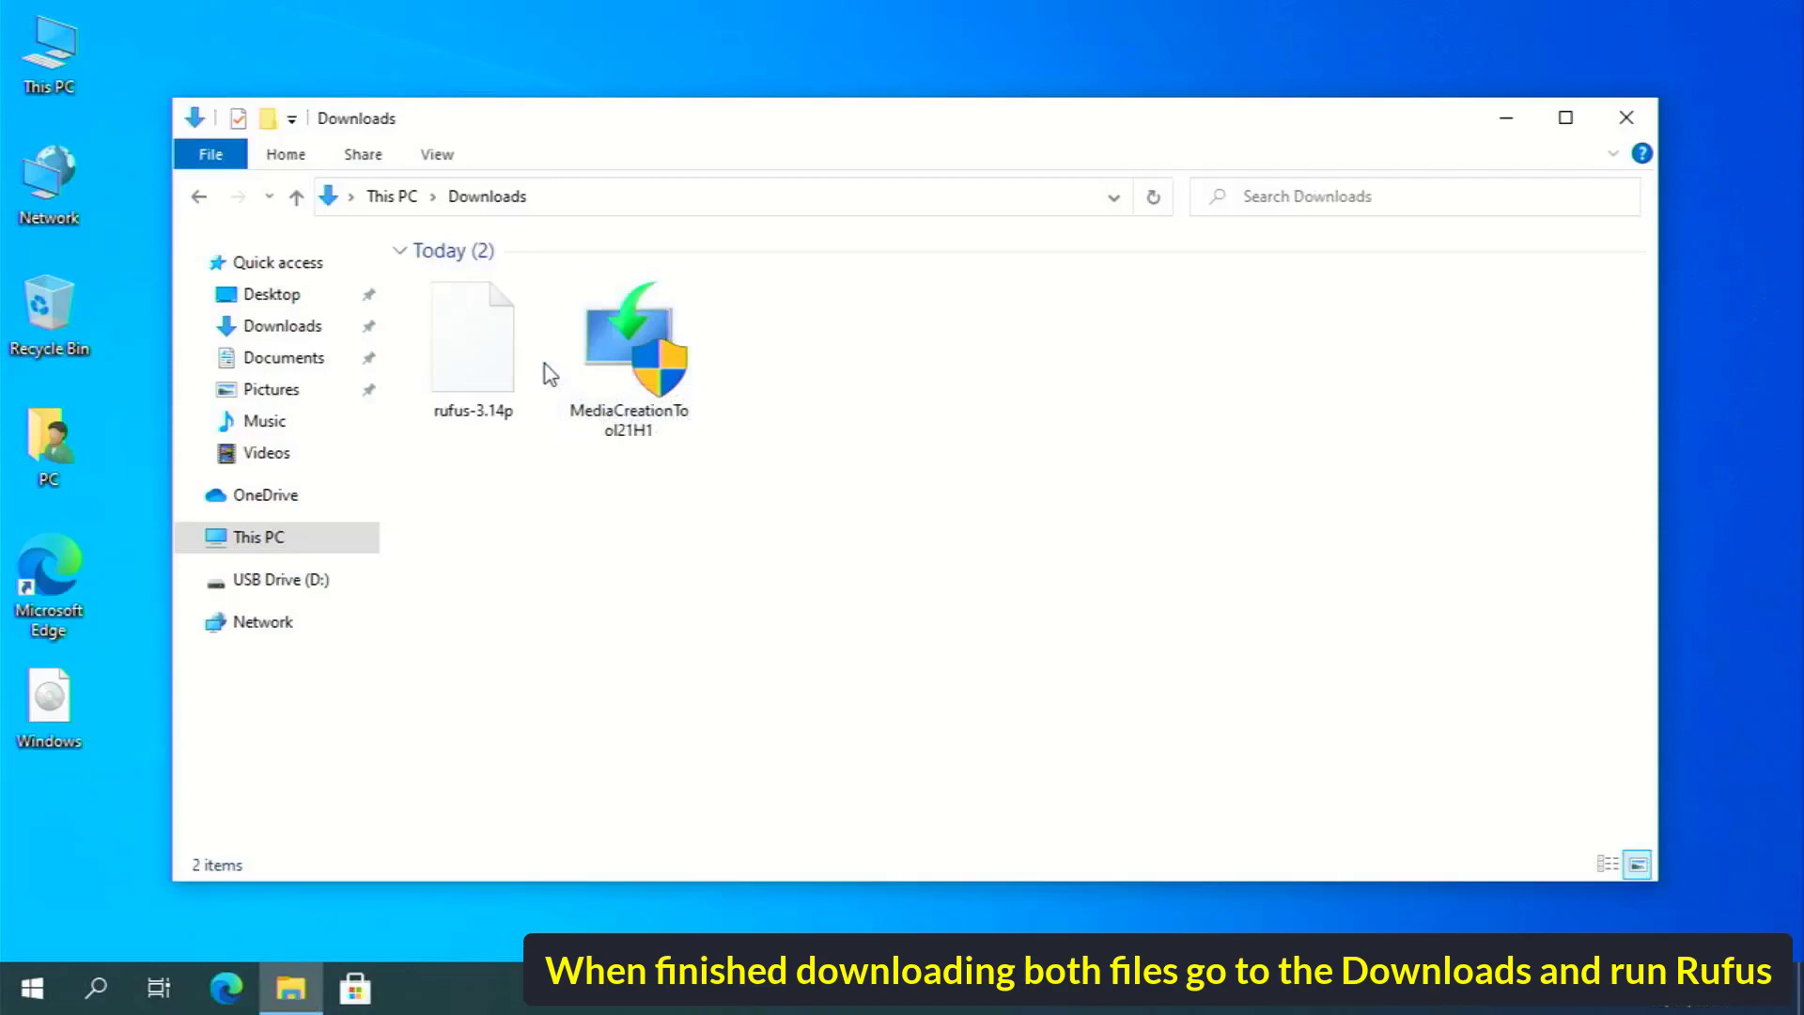
Launch Rufus as administrator, allow update checks, and target the 32 GB NO_LABEL (D:) drive
double_click(512, 366)
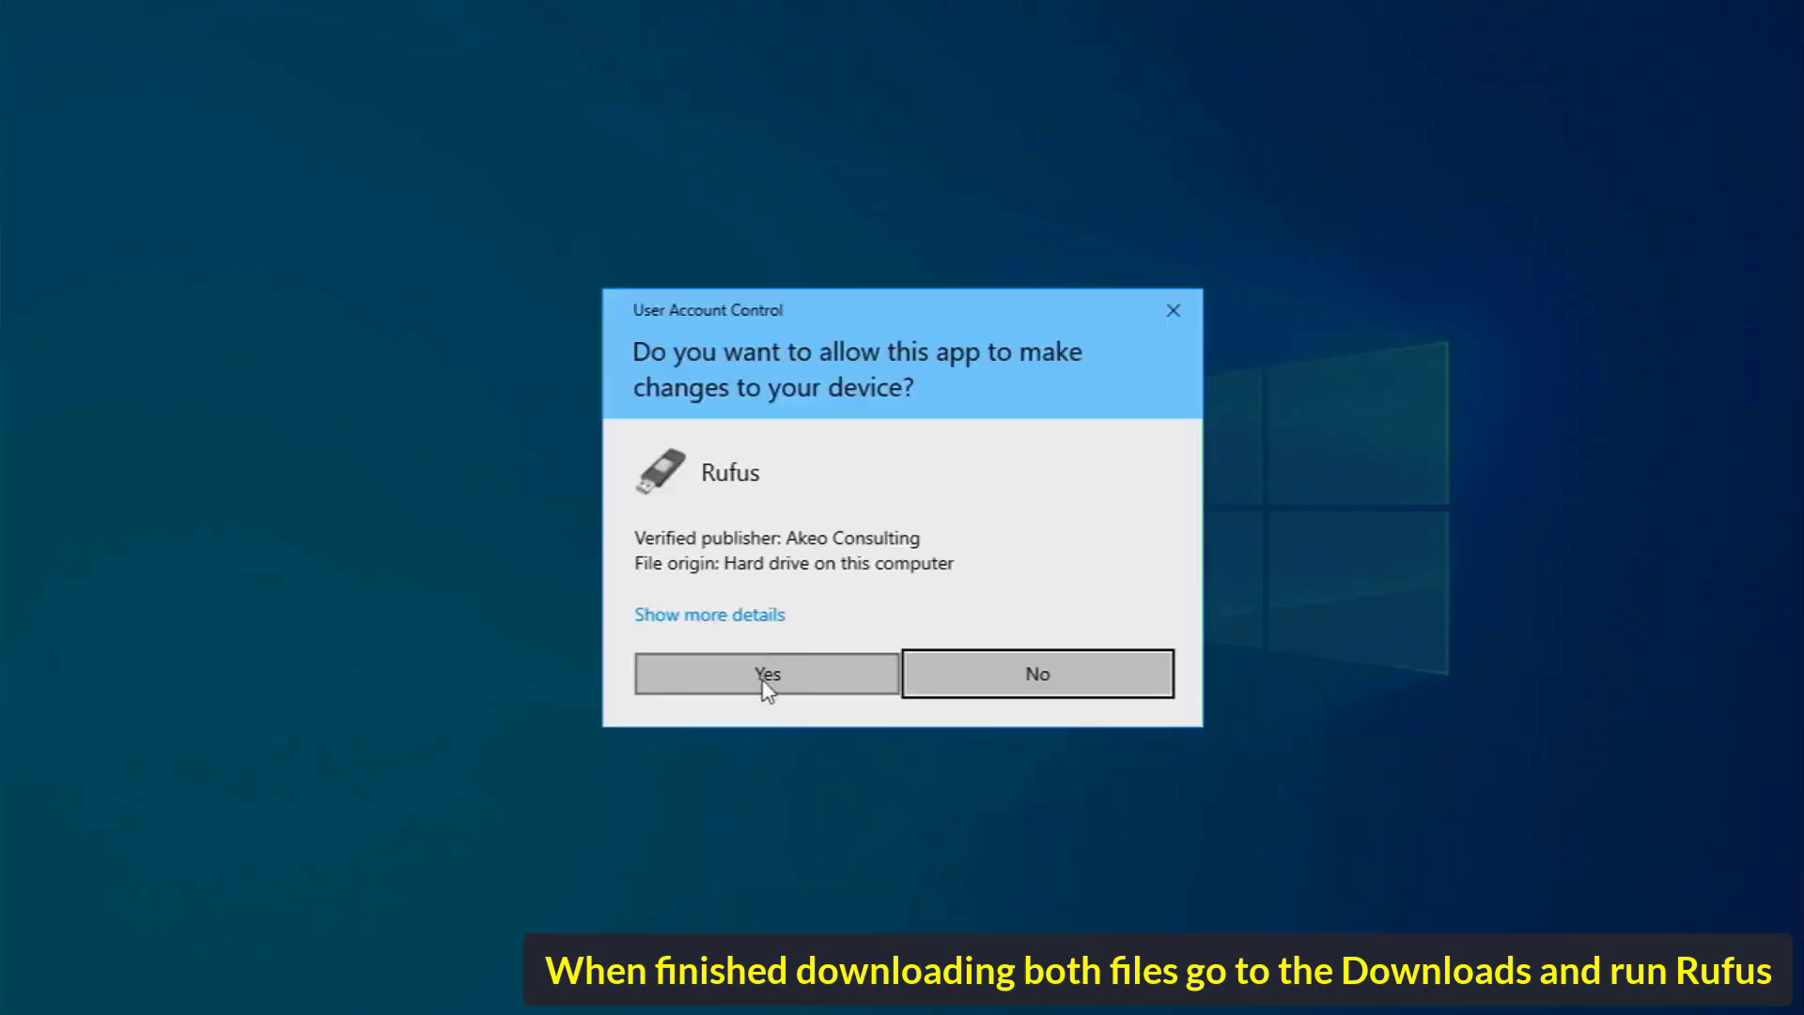
left_click(763, 681)
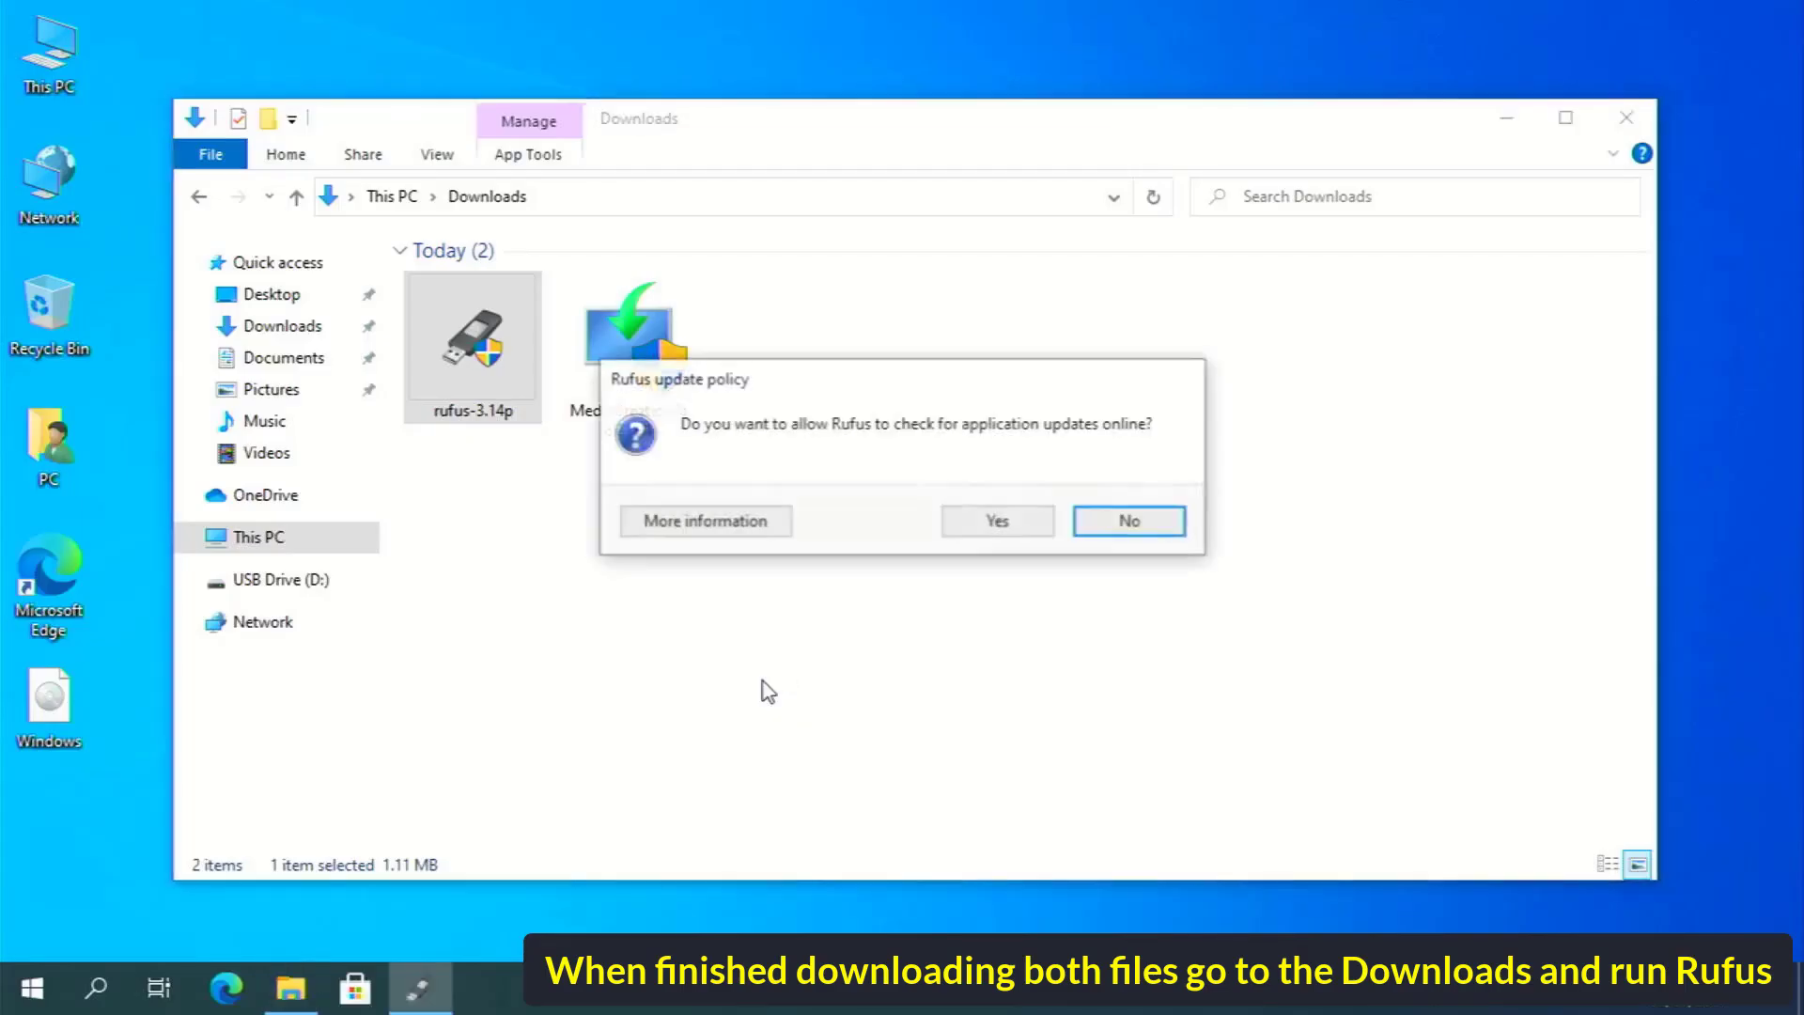
left_click(982, 528)
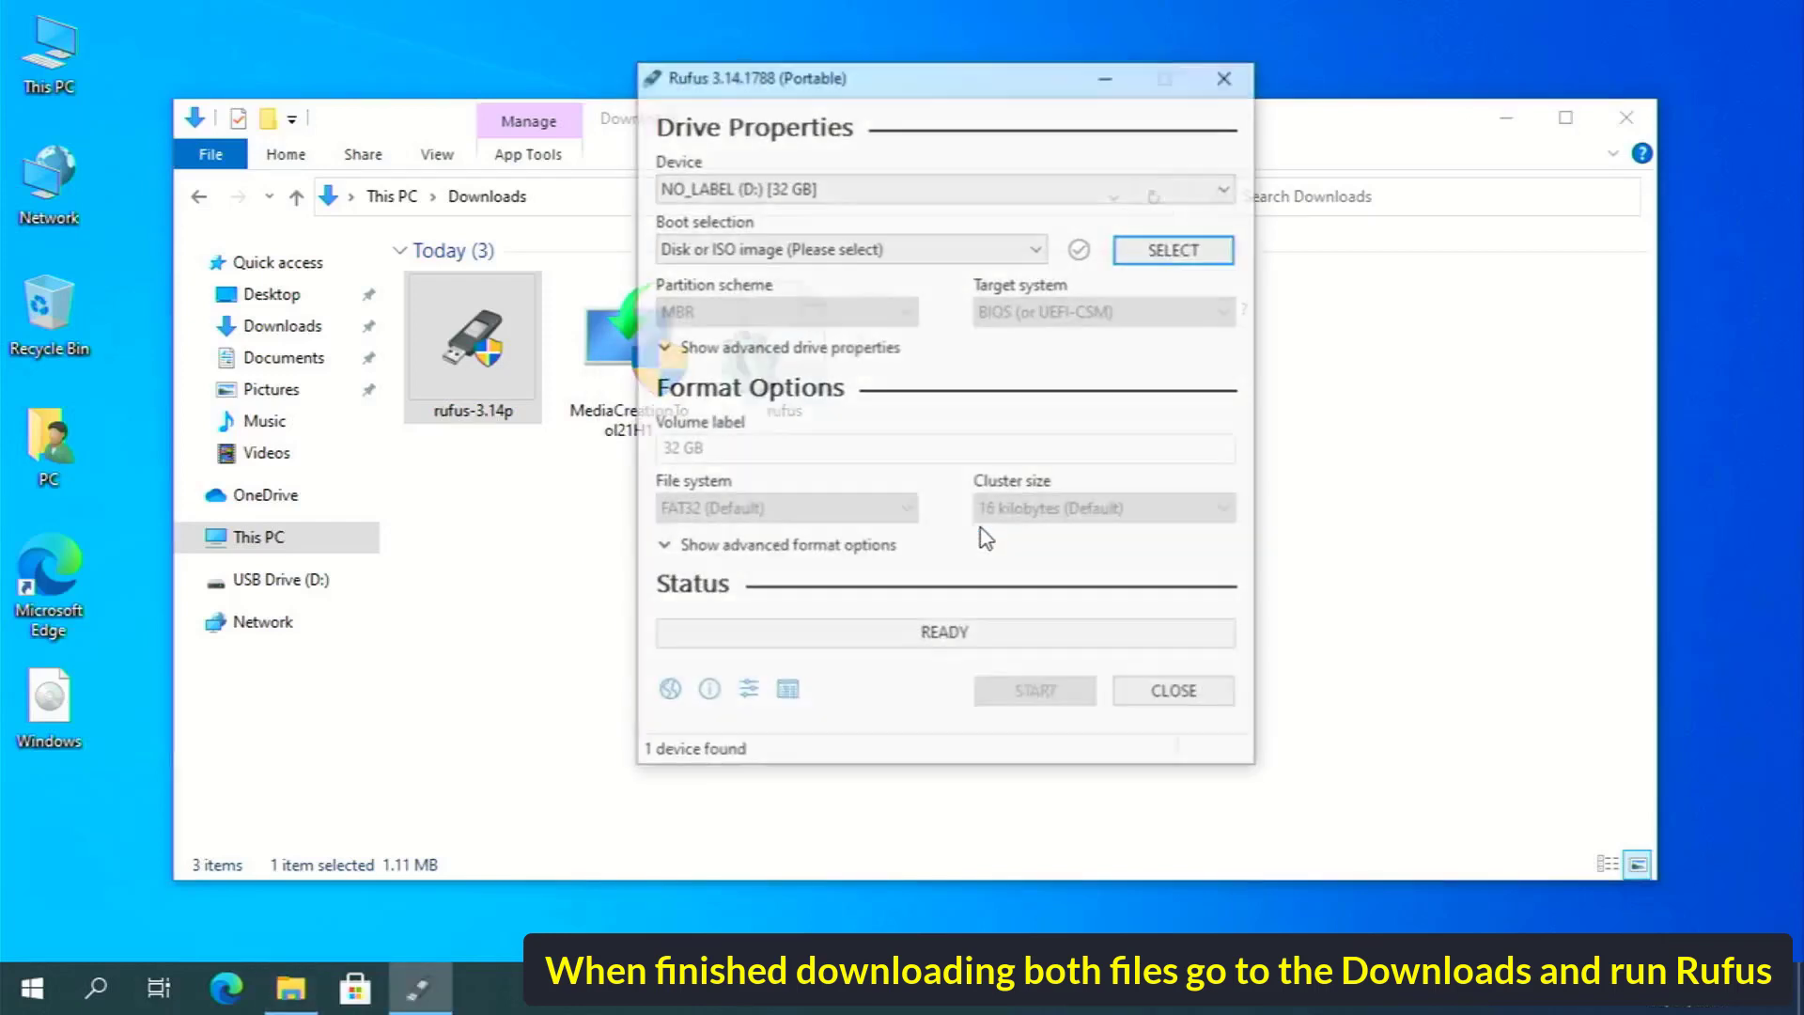
left_click(731, 192)
left_click(731, 218)
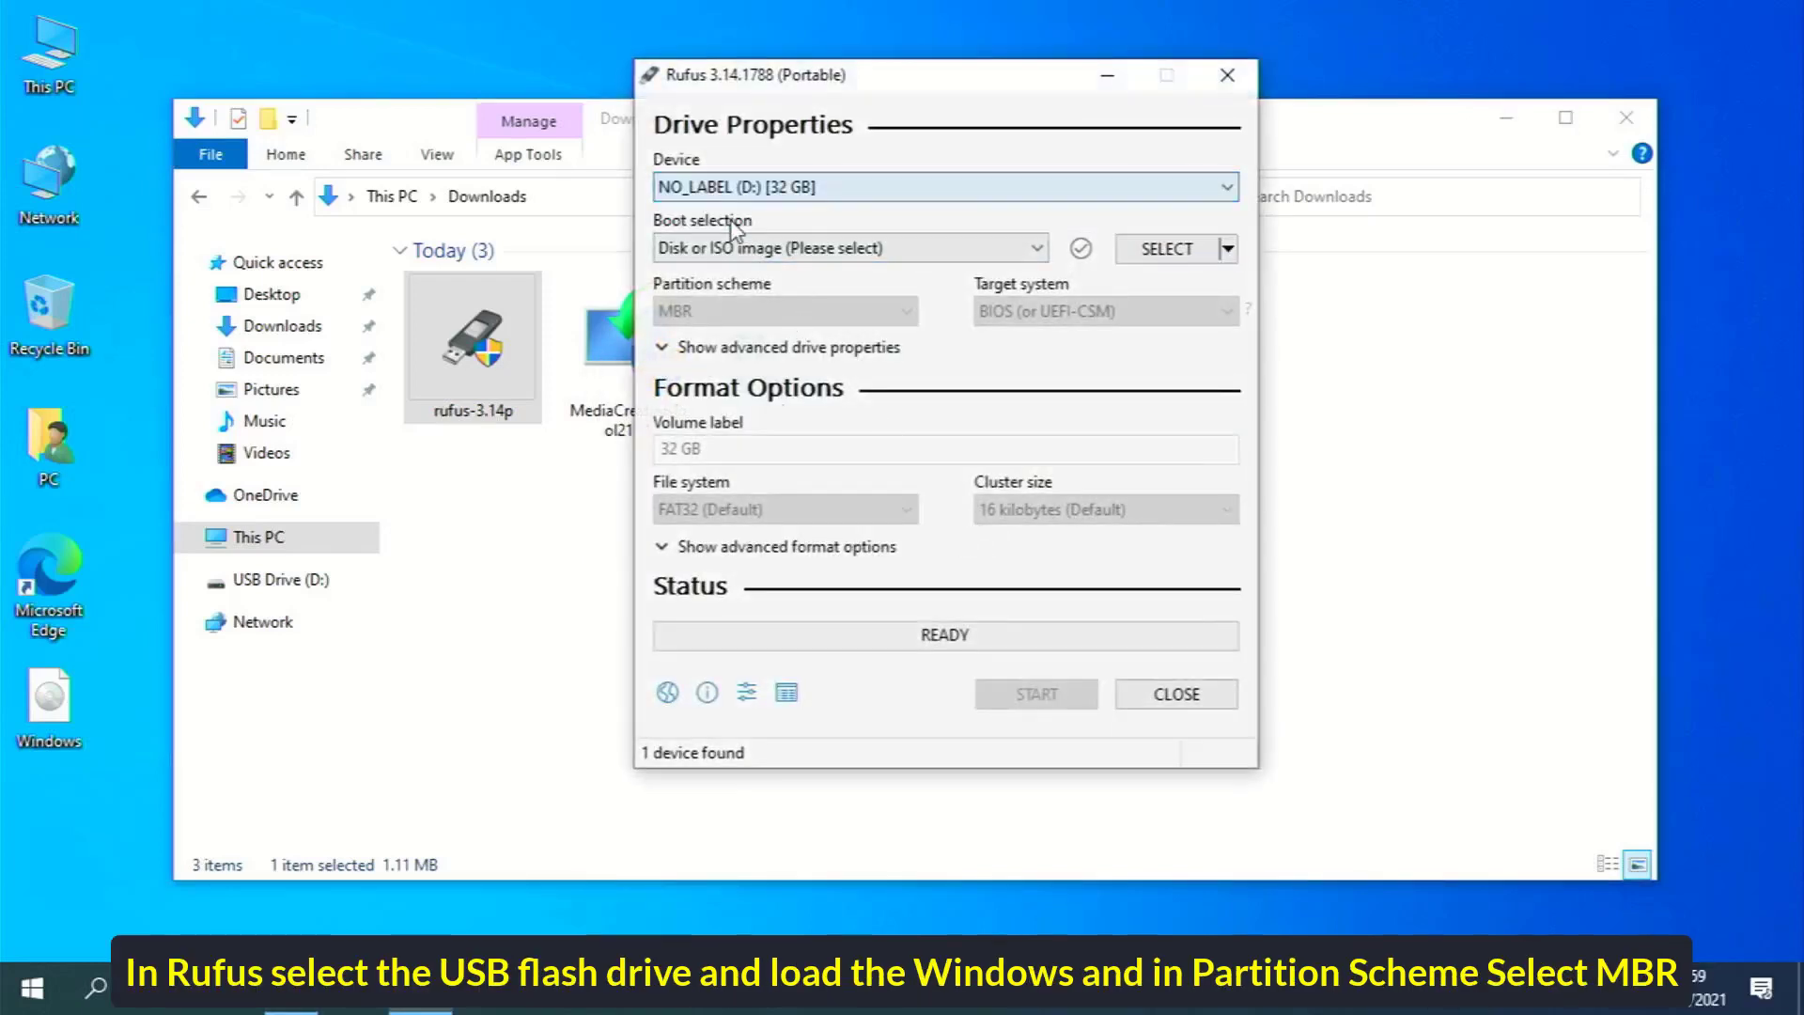
Load Windows.iso from the Desktop as the boot image
left_click(1175, 252)
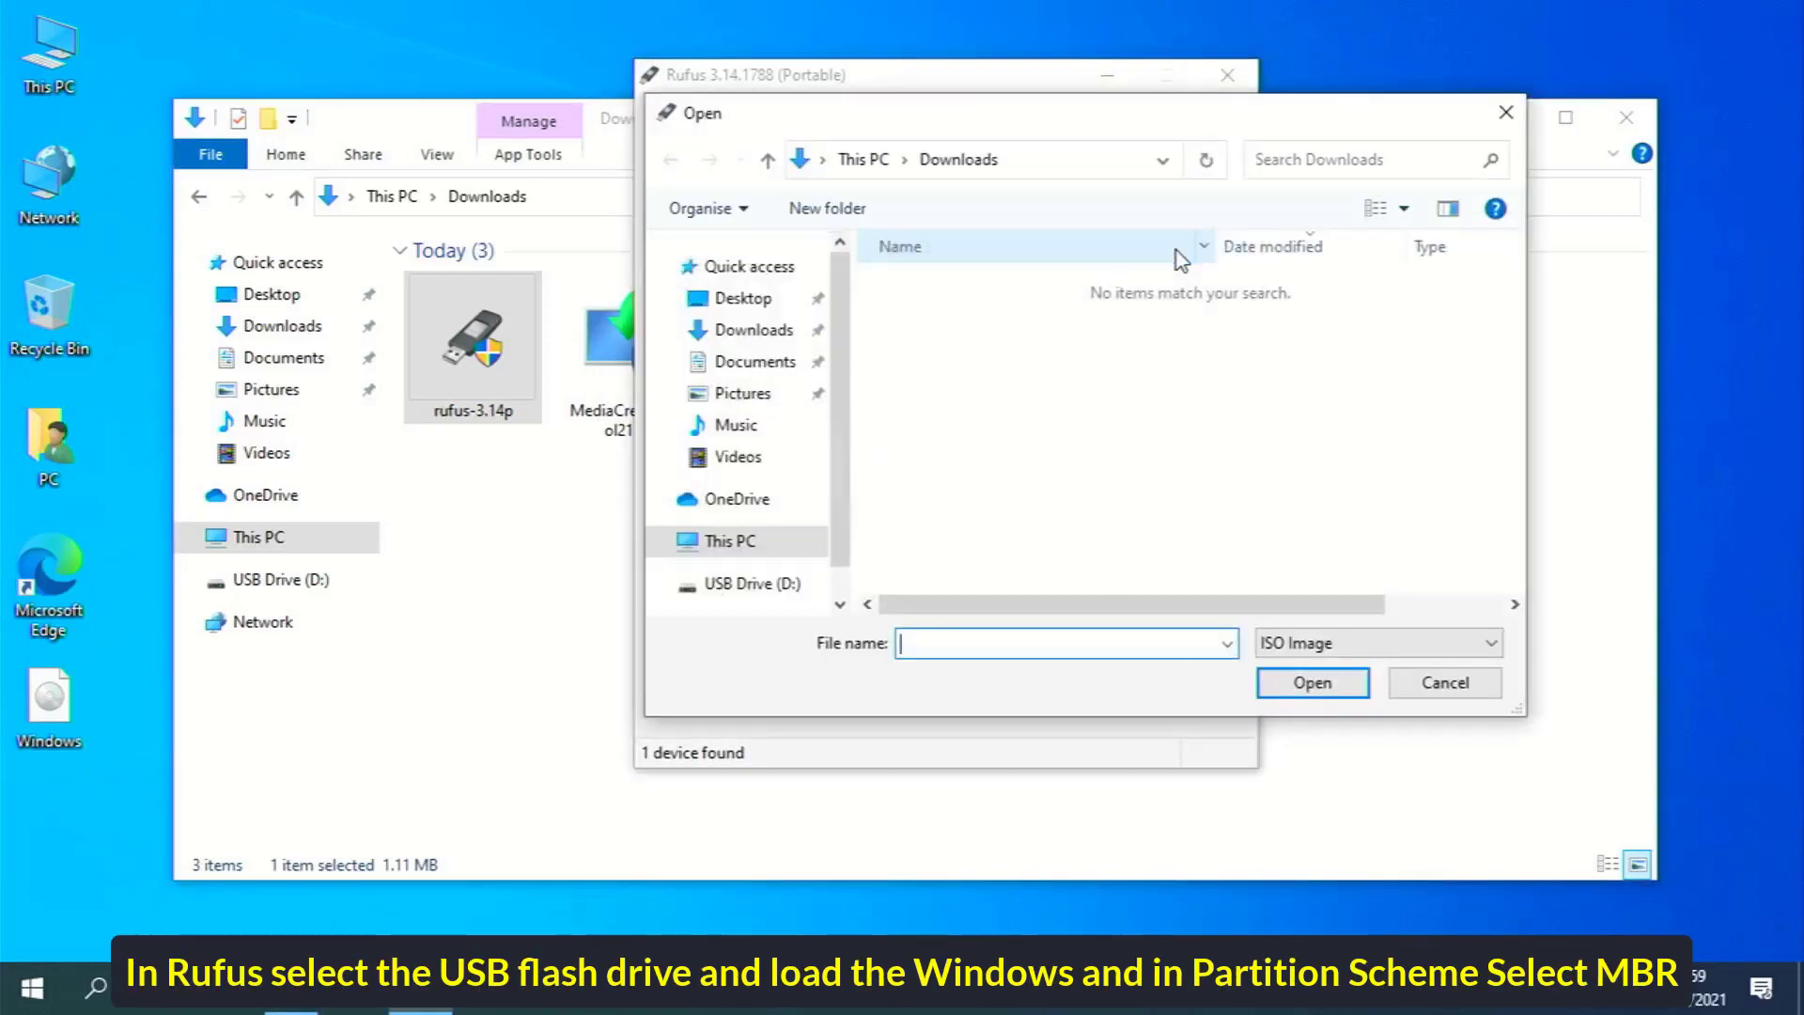
left_click(766, 299)
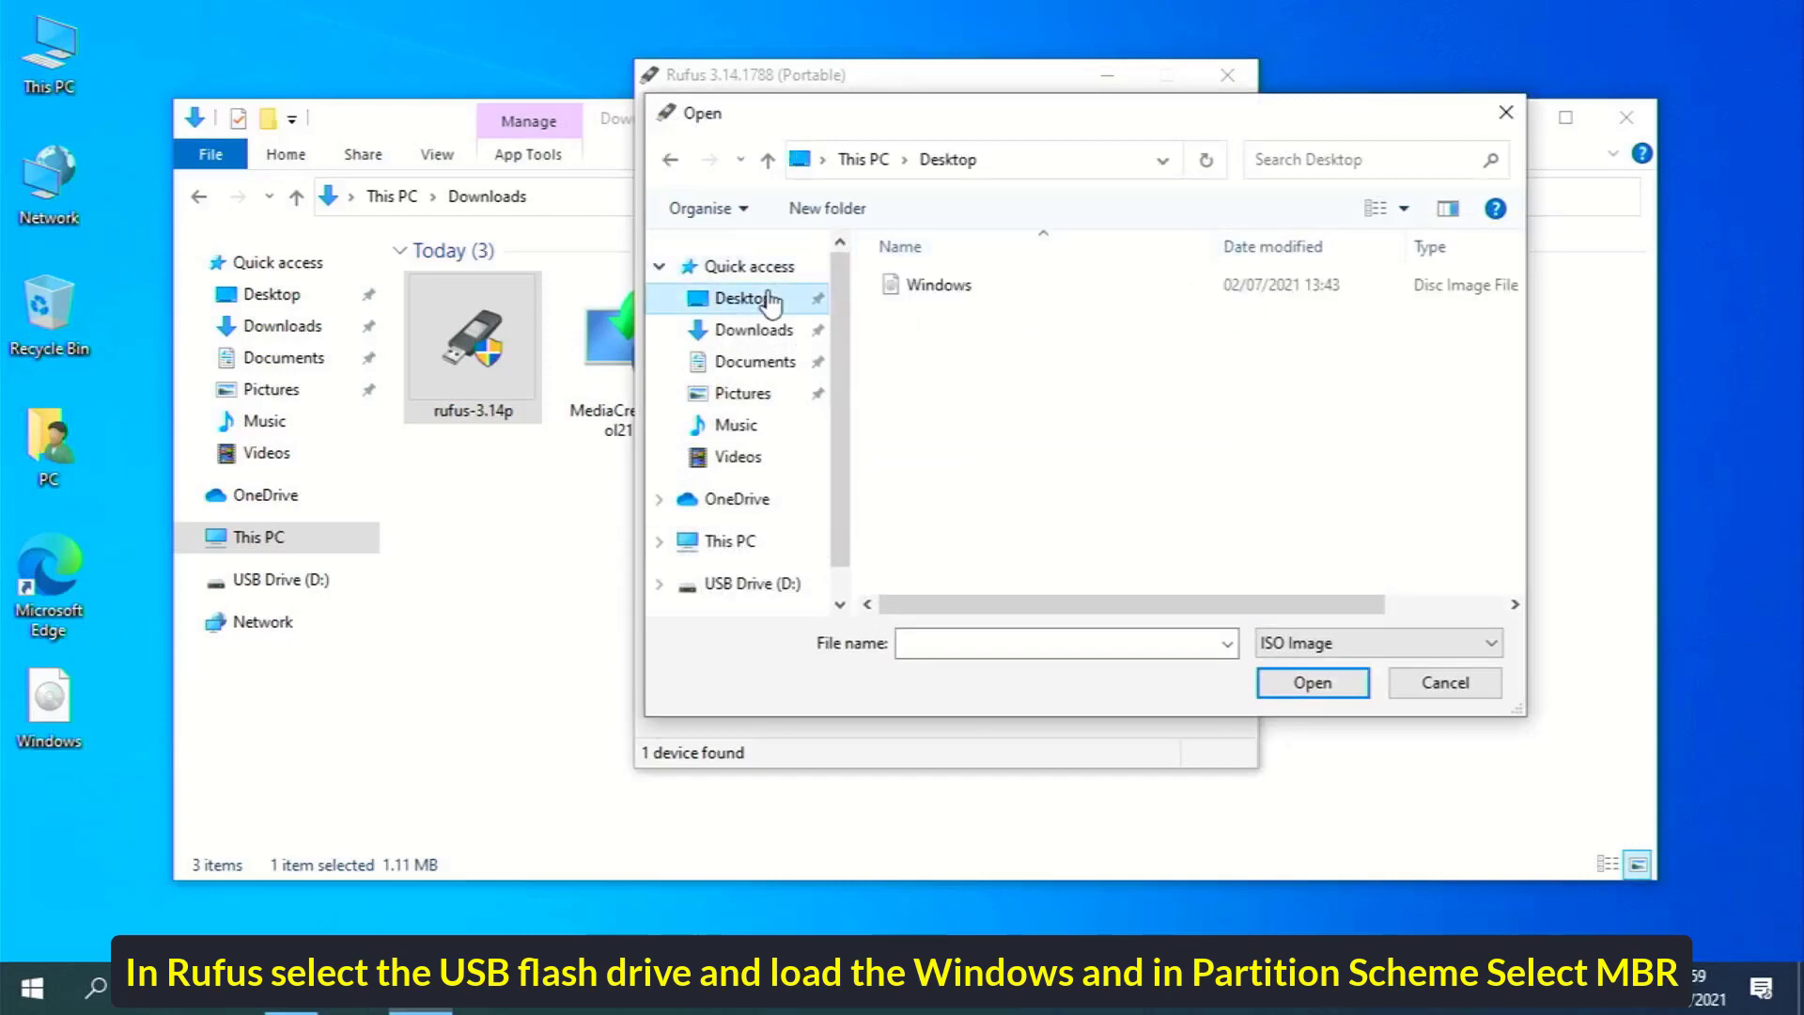
right_click(937, 362)
mouse_move(1019, 379)
left_click(1261, 408)
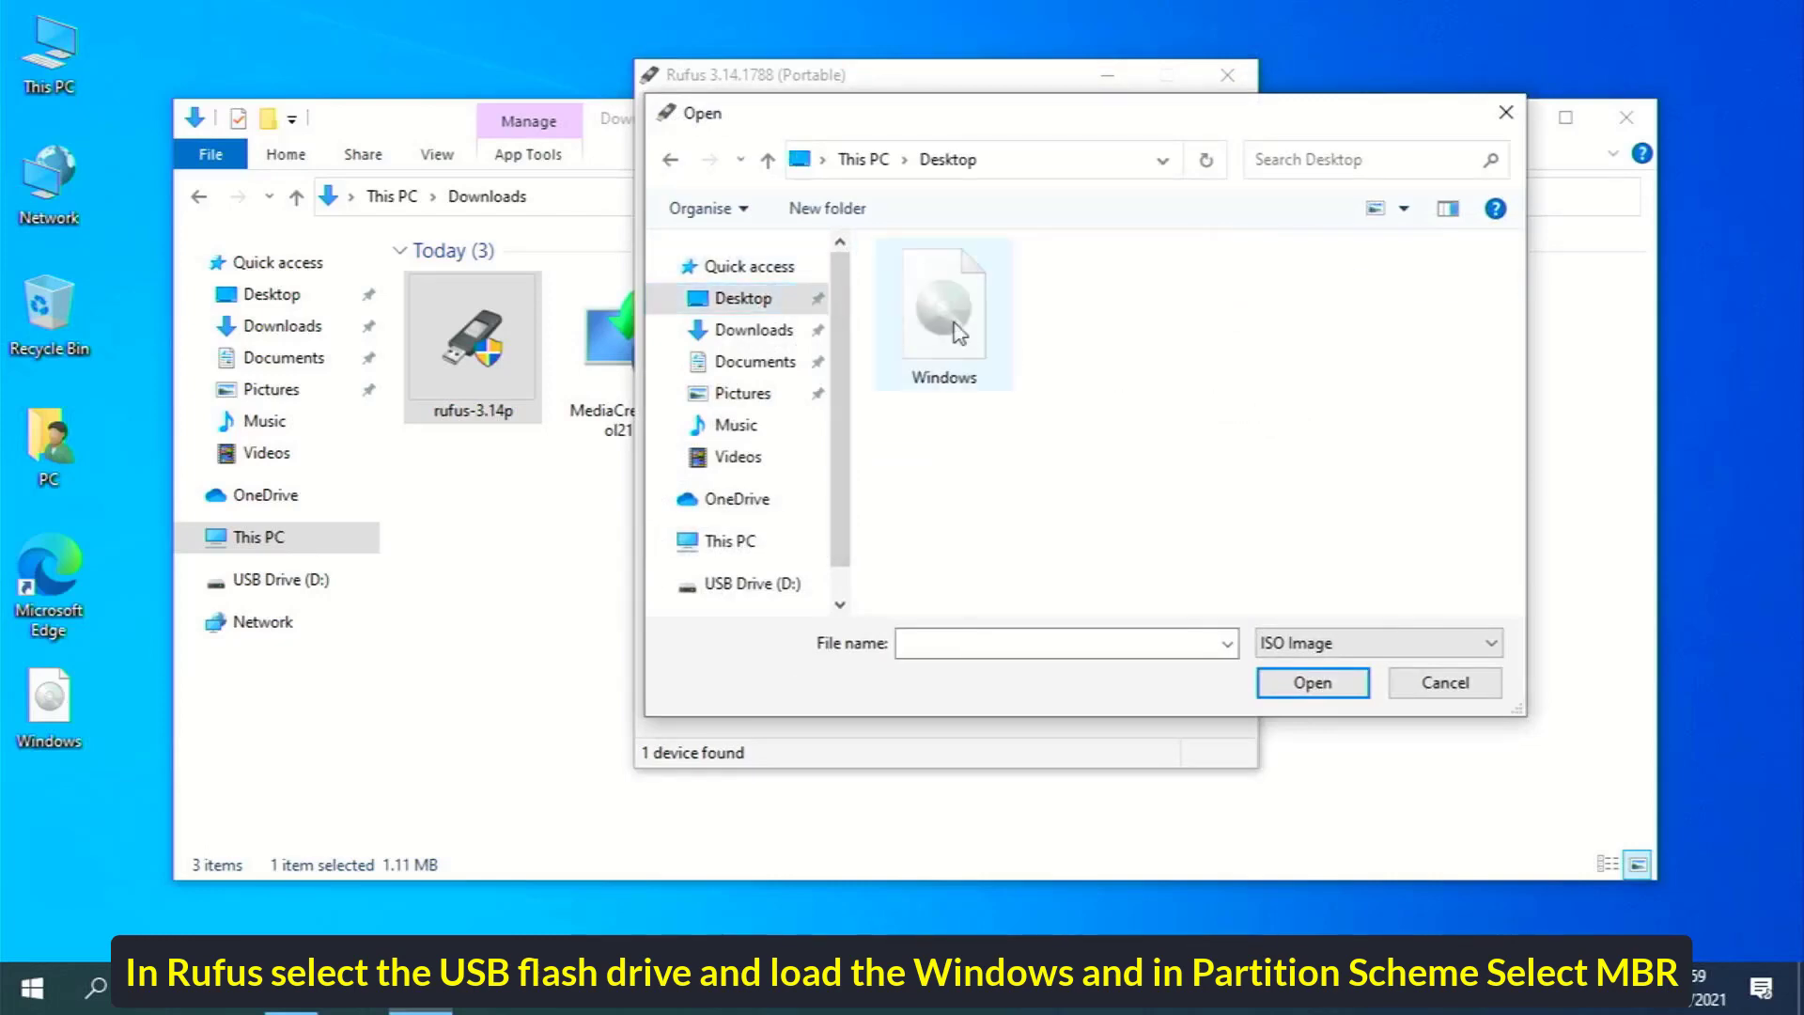
left_click(943, 310)
left_click(1312, 683)
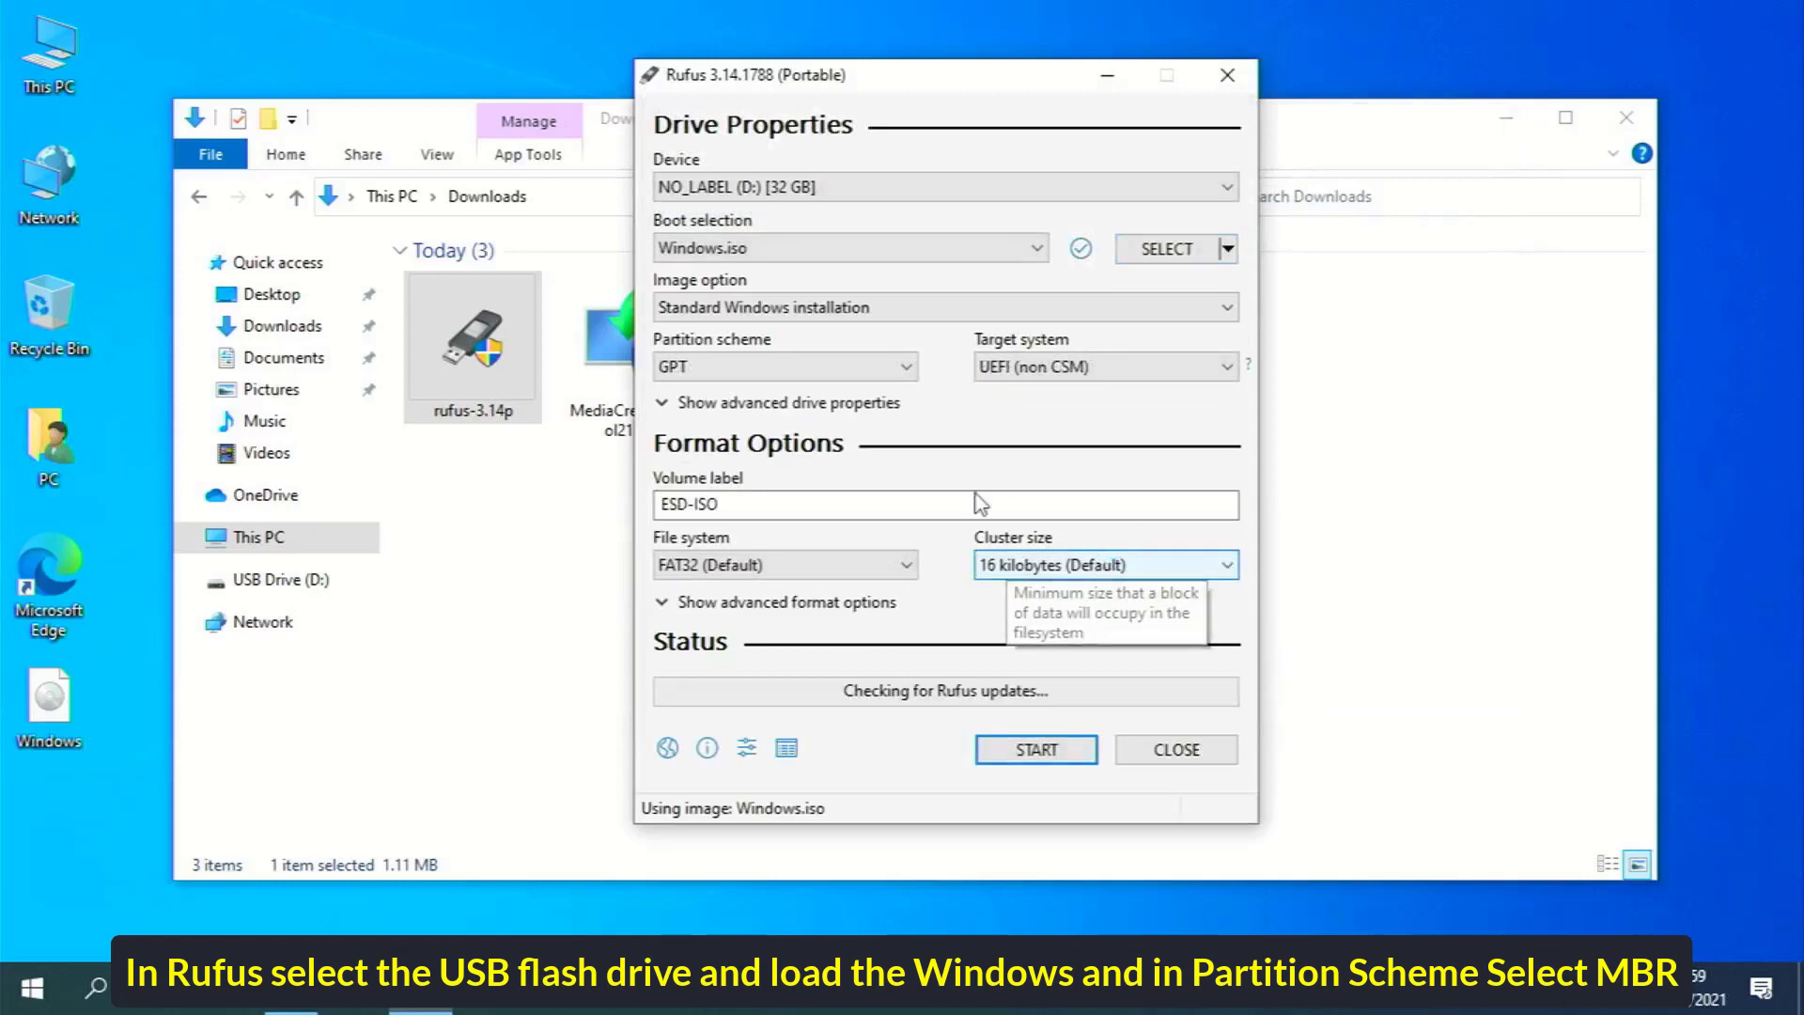
Write the USB drive with MBR partition scheme, accepting both warnings, then close File Explorer
left_click(732, 374)
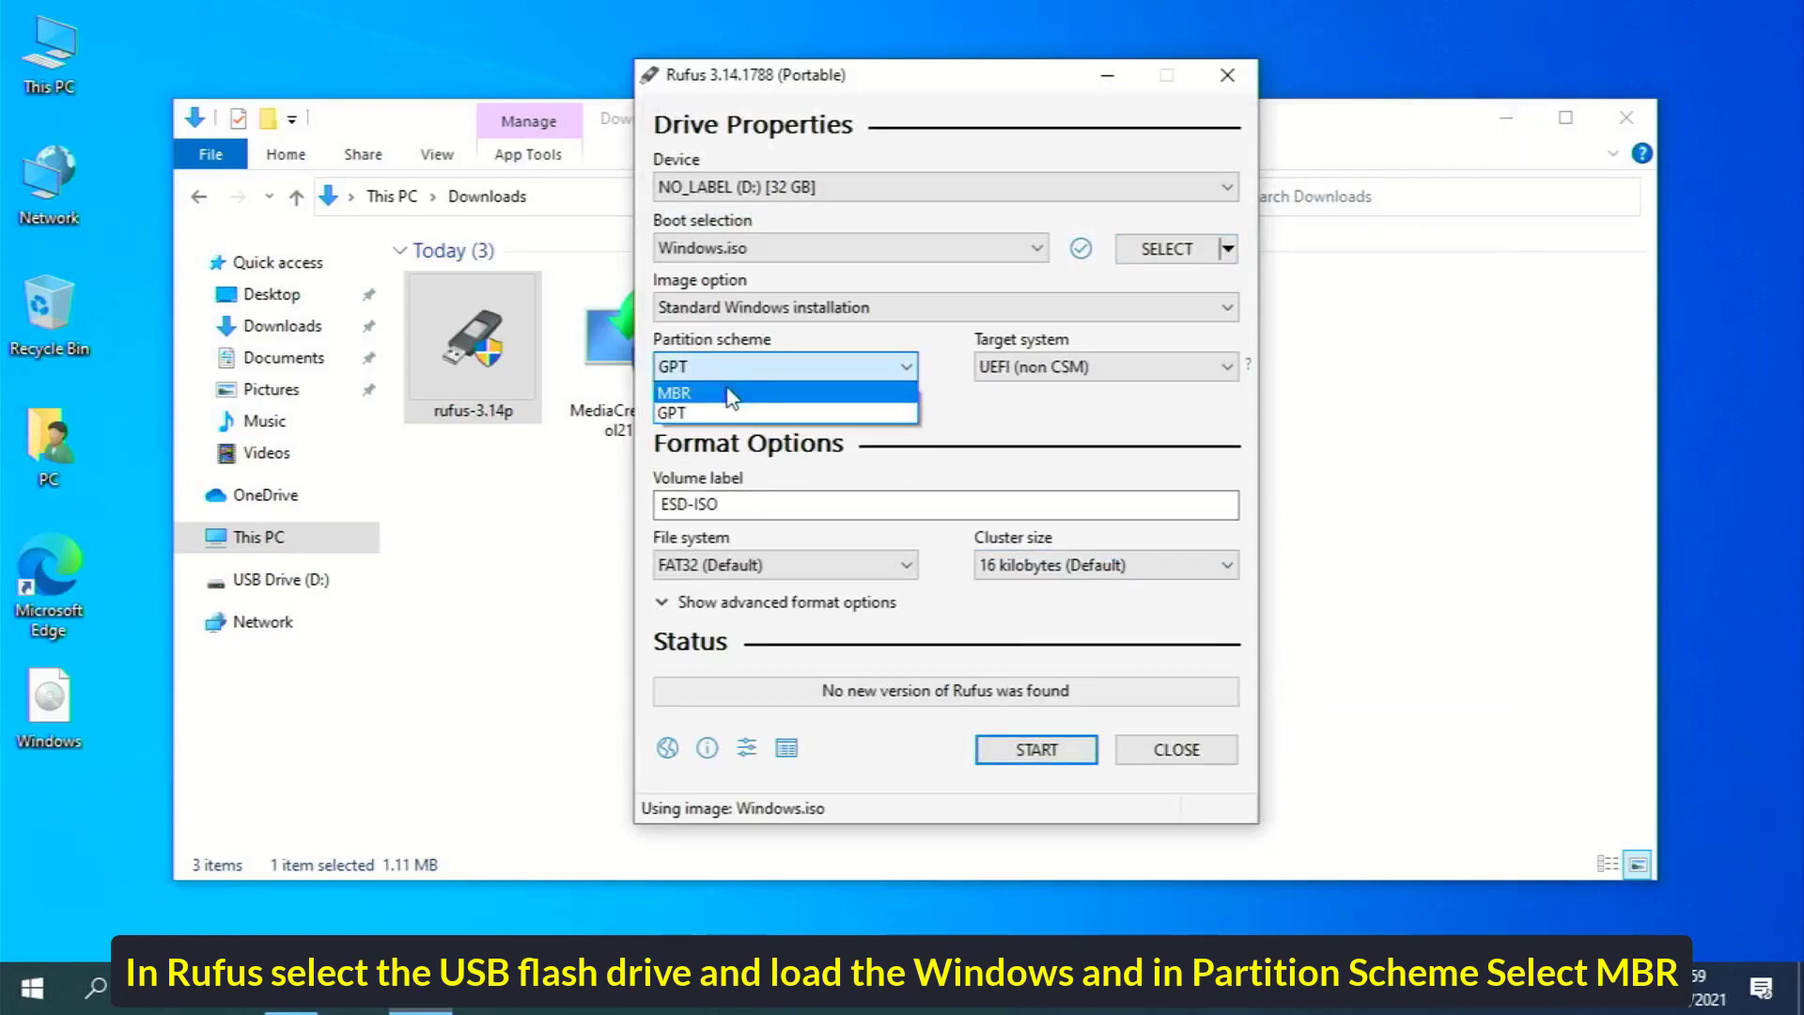
left_click(732, 391)
left_click(1006, 752)
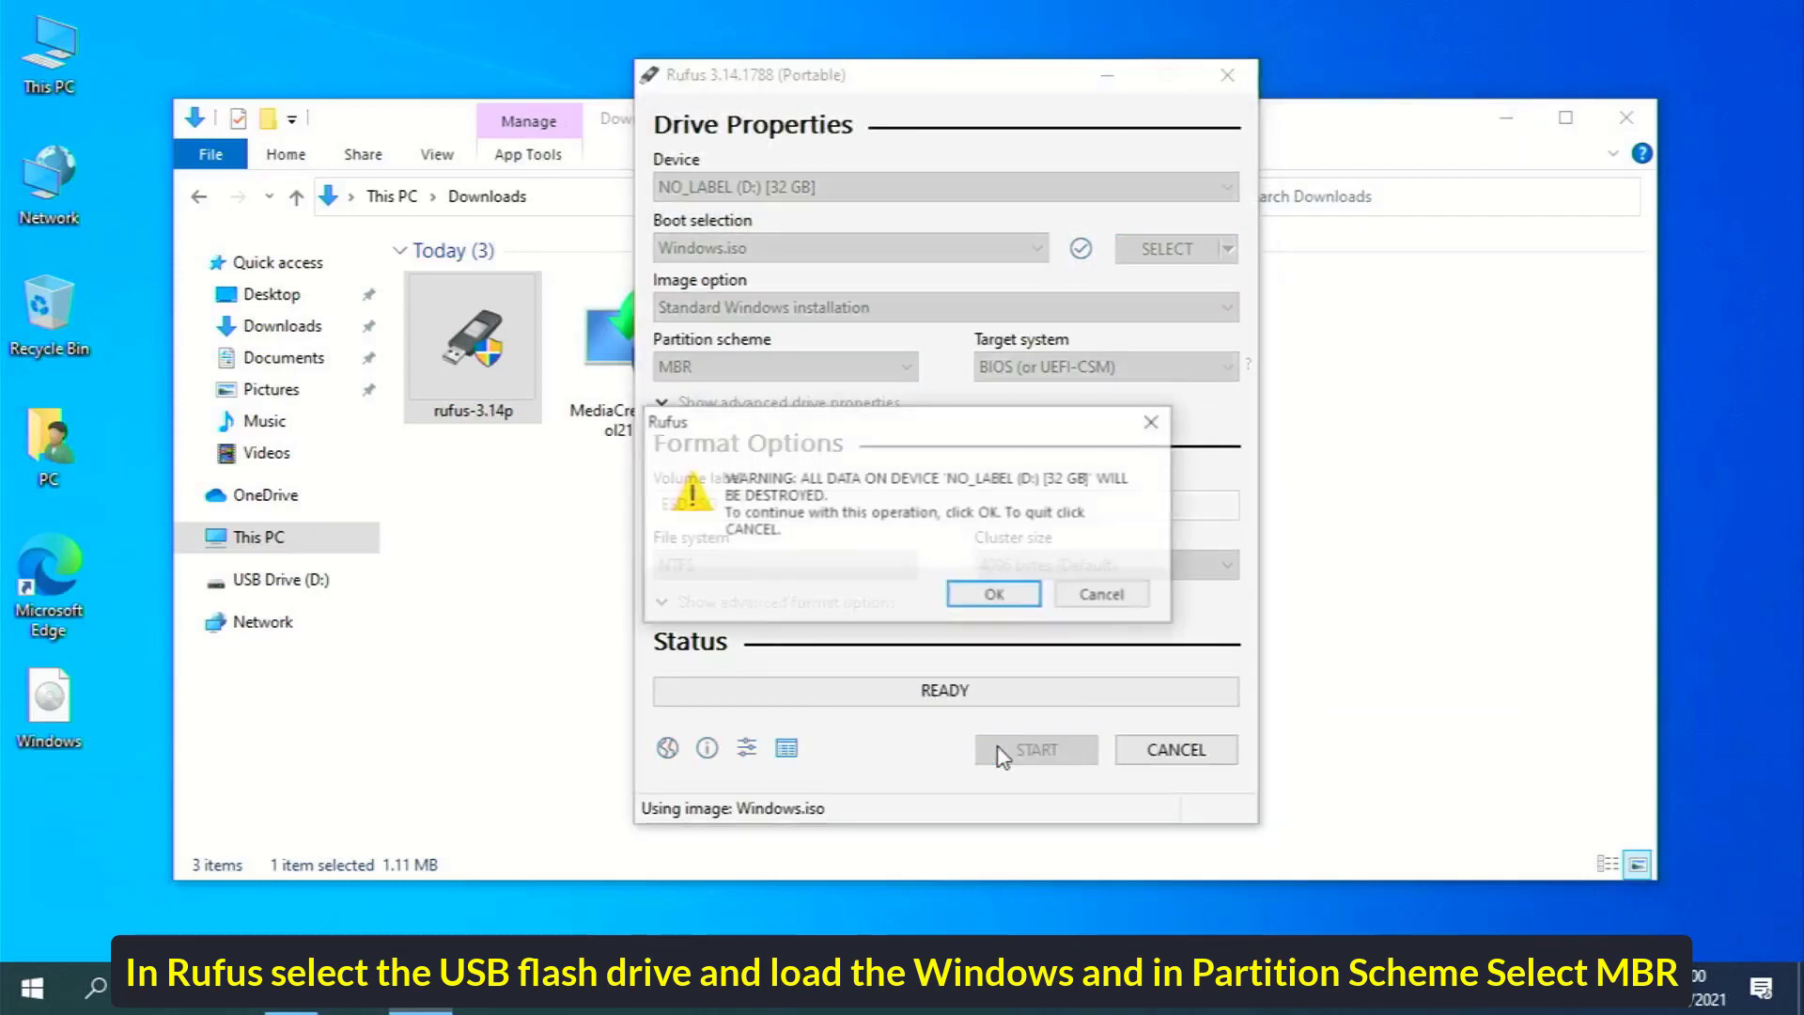
left_click(979, 602)
left_click(980, 604)
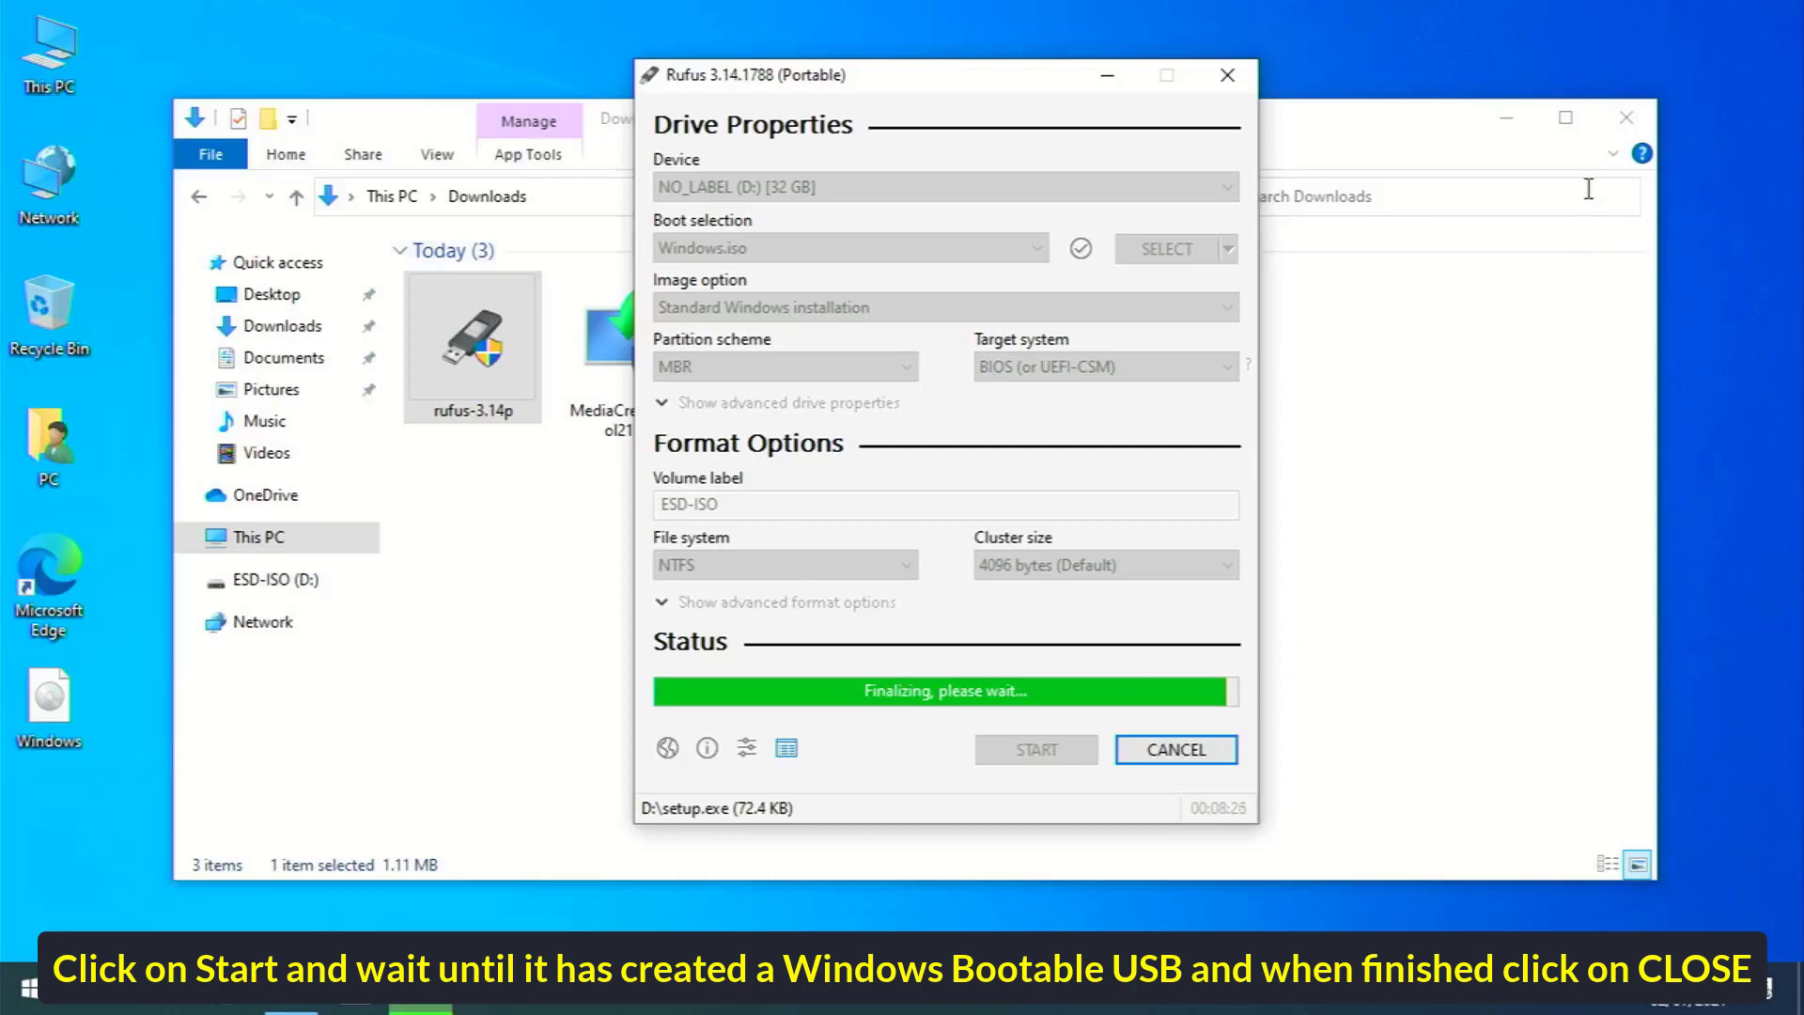
left_click(1624, 120)
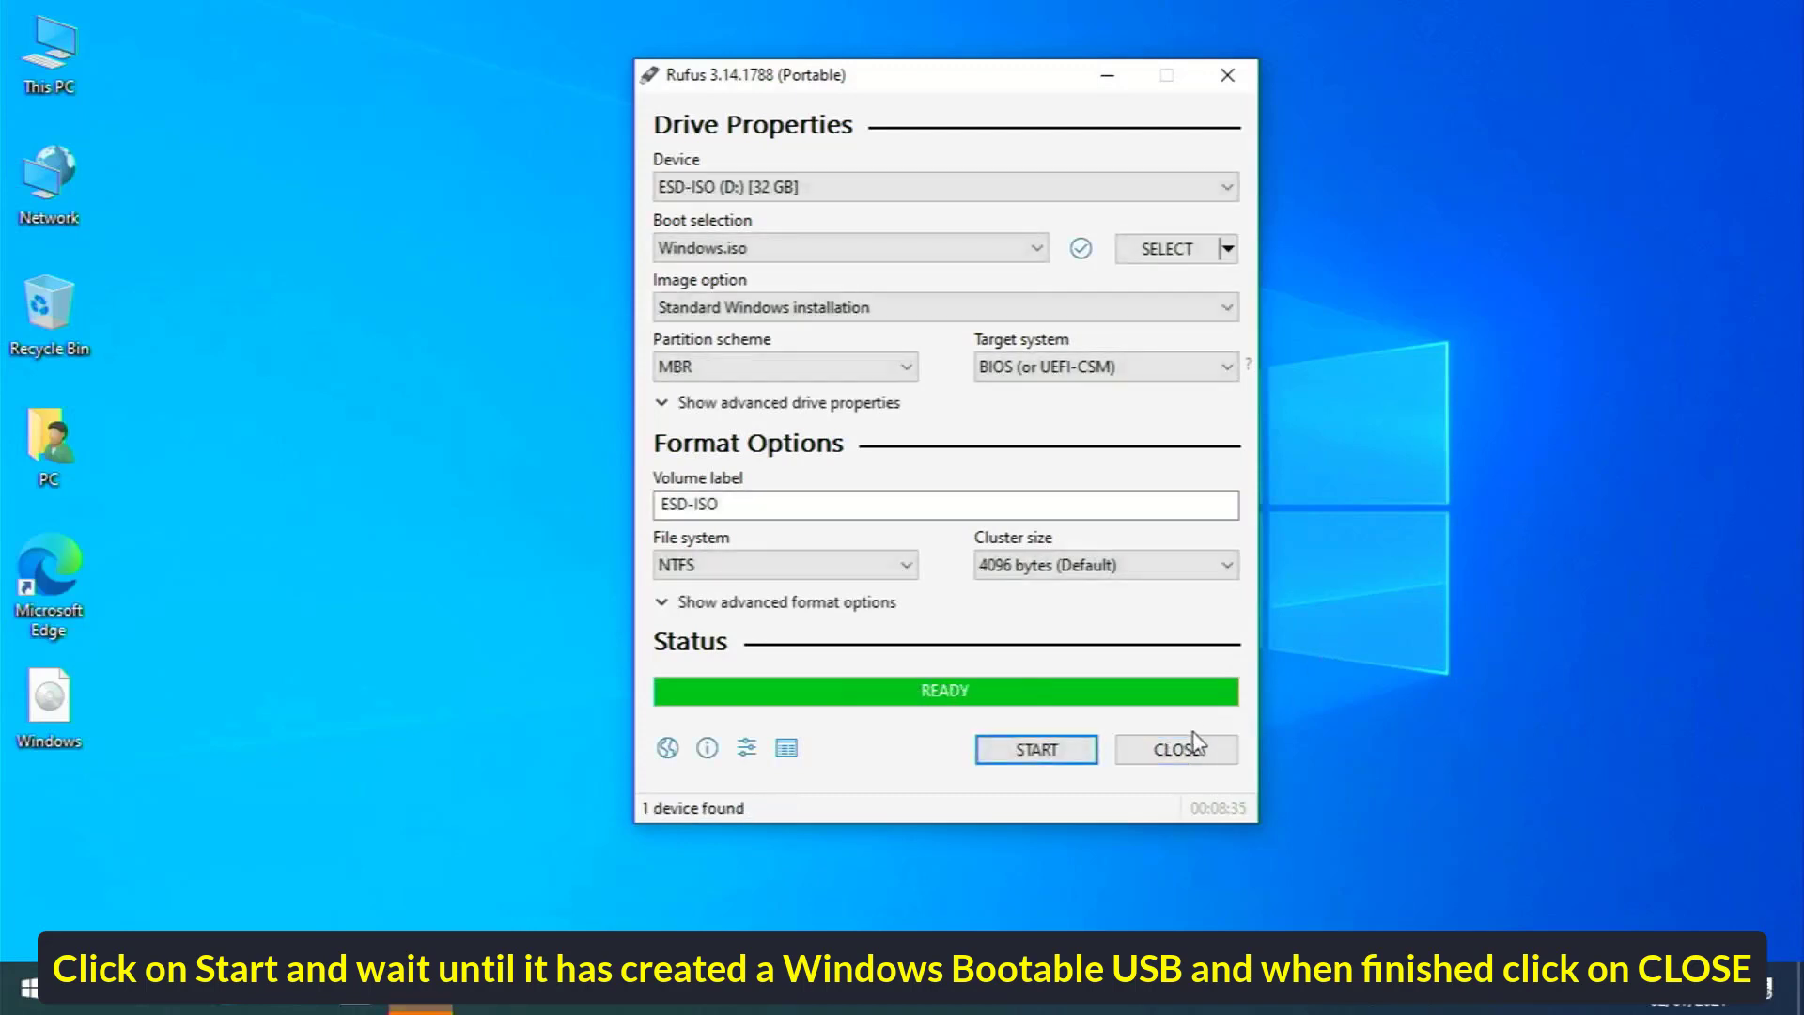
Close Rufus and restart the PC from the Start menu
left_click(1175, 749)
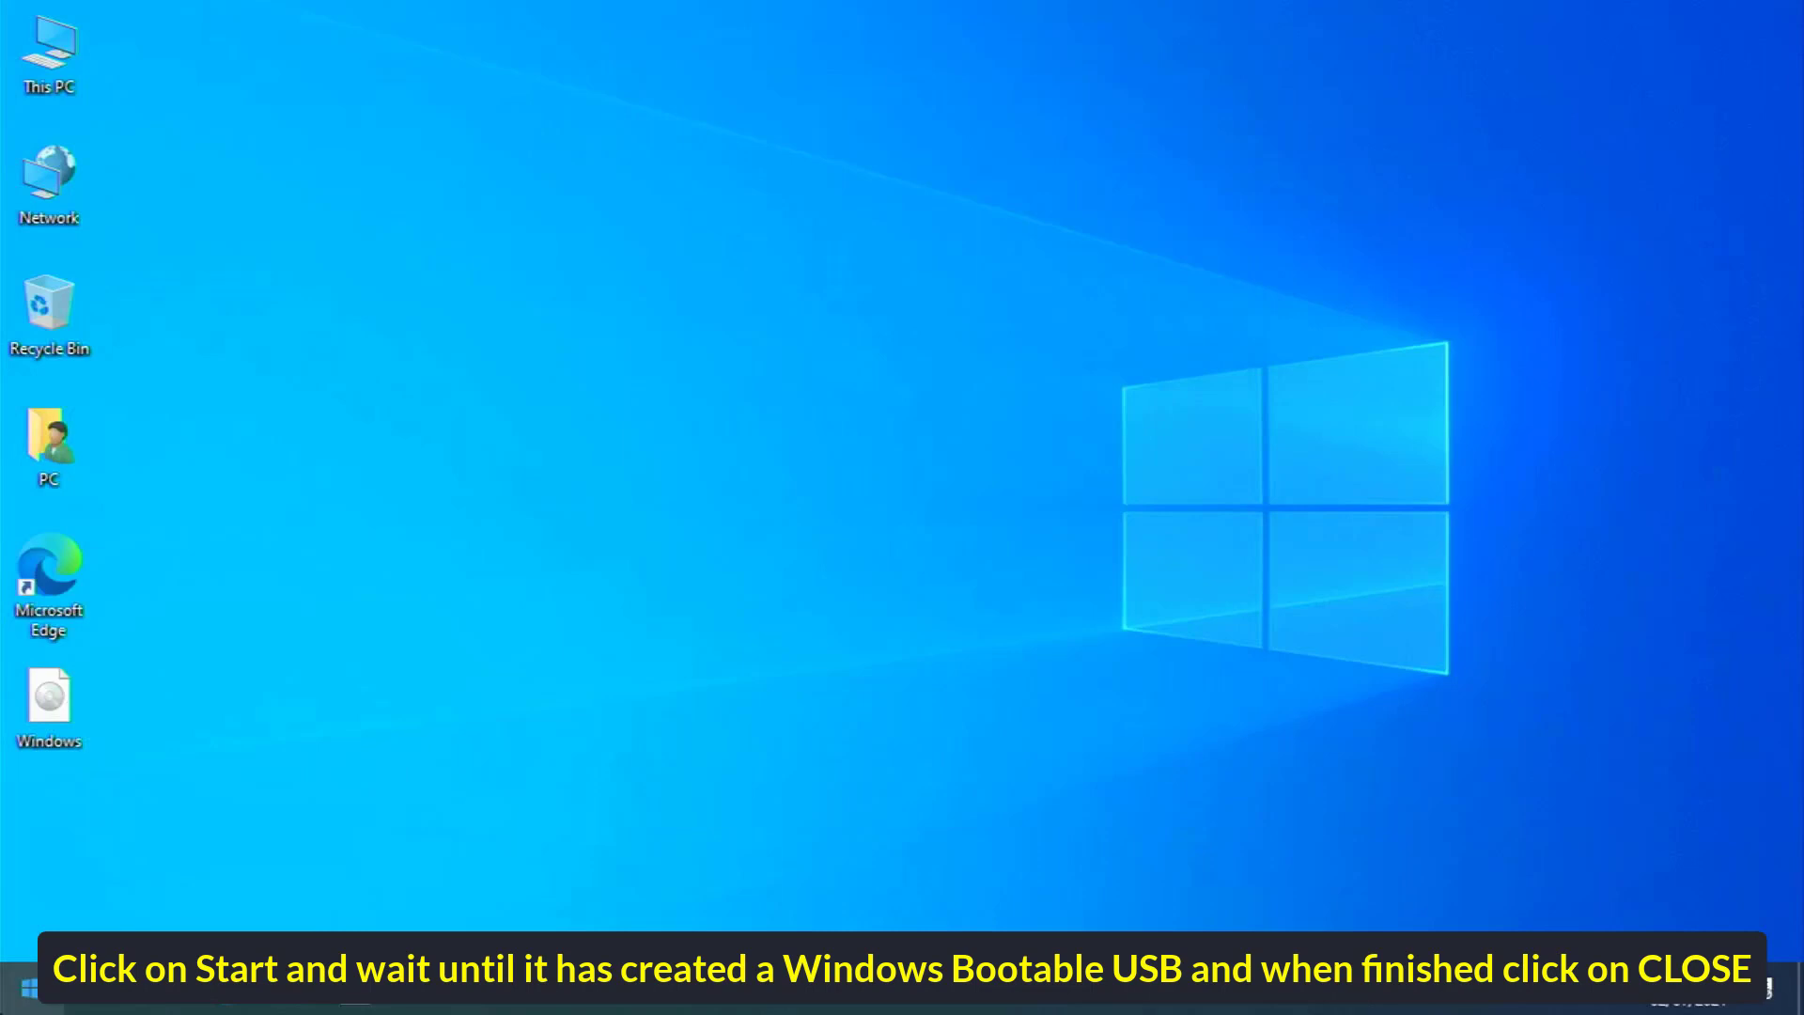
left_click(30, 986)
left_click(11, 951)
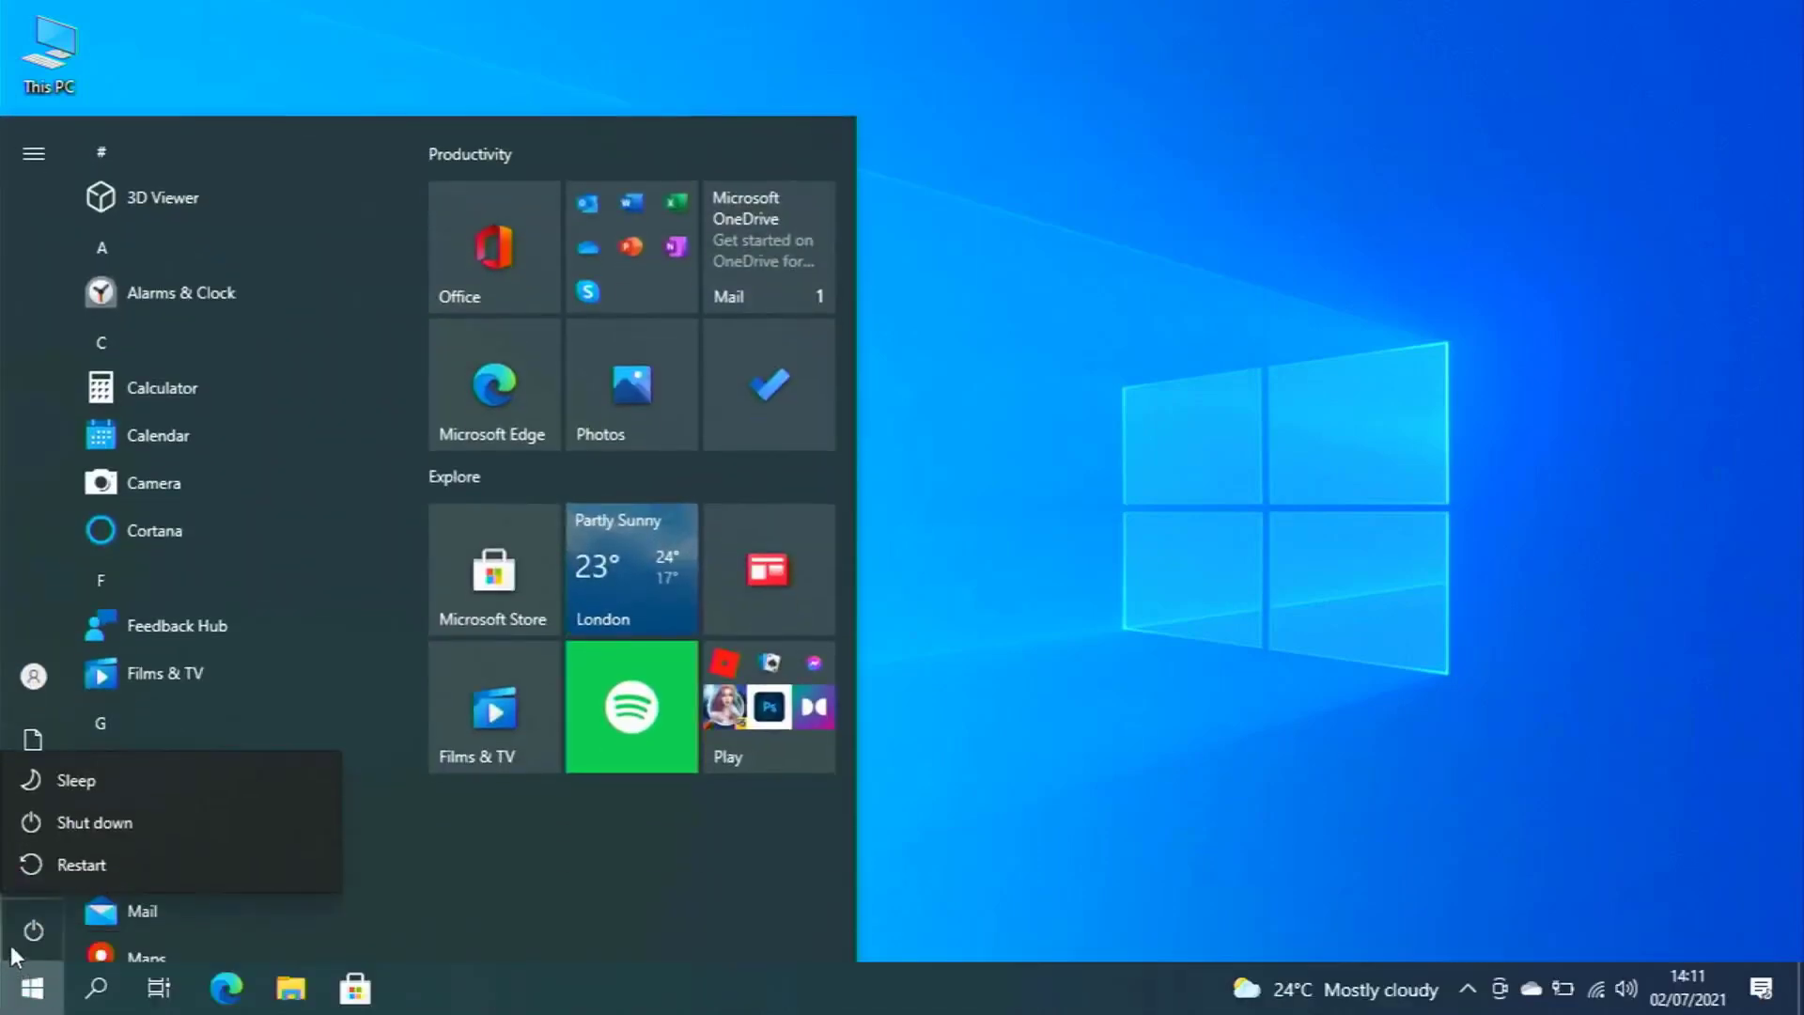
left_click(83, 857)
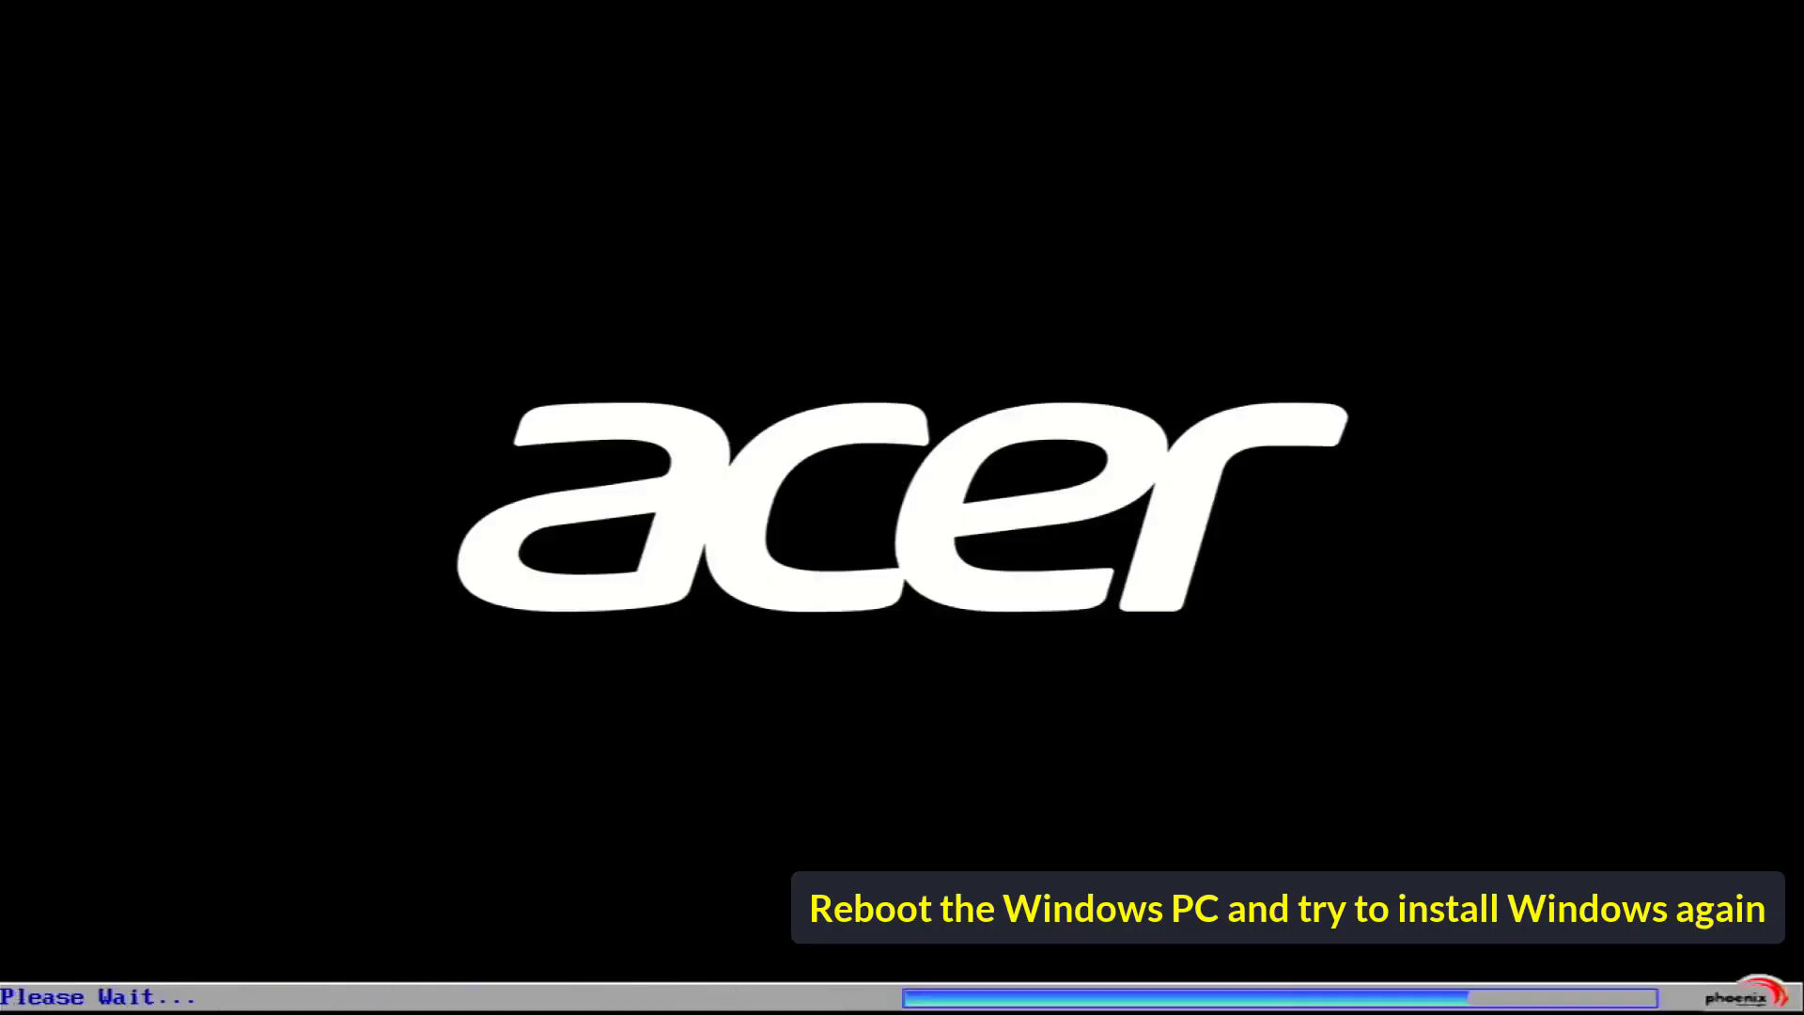
Pick the USB drive in the boot menu and boot Windows Setup from it
key("Up")
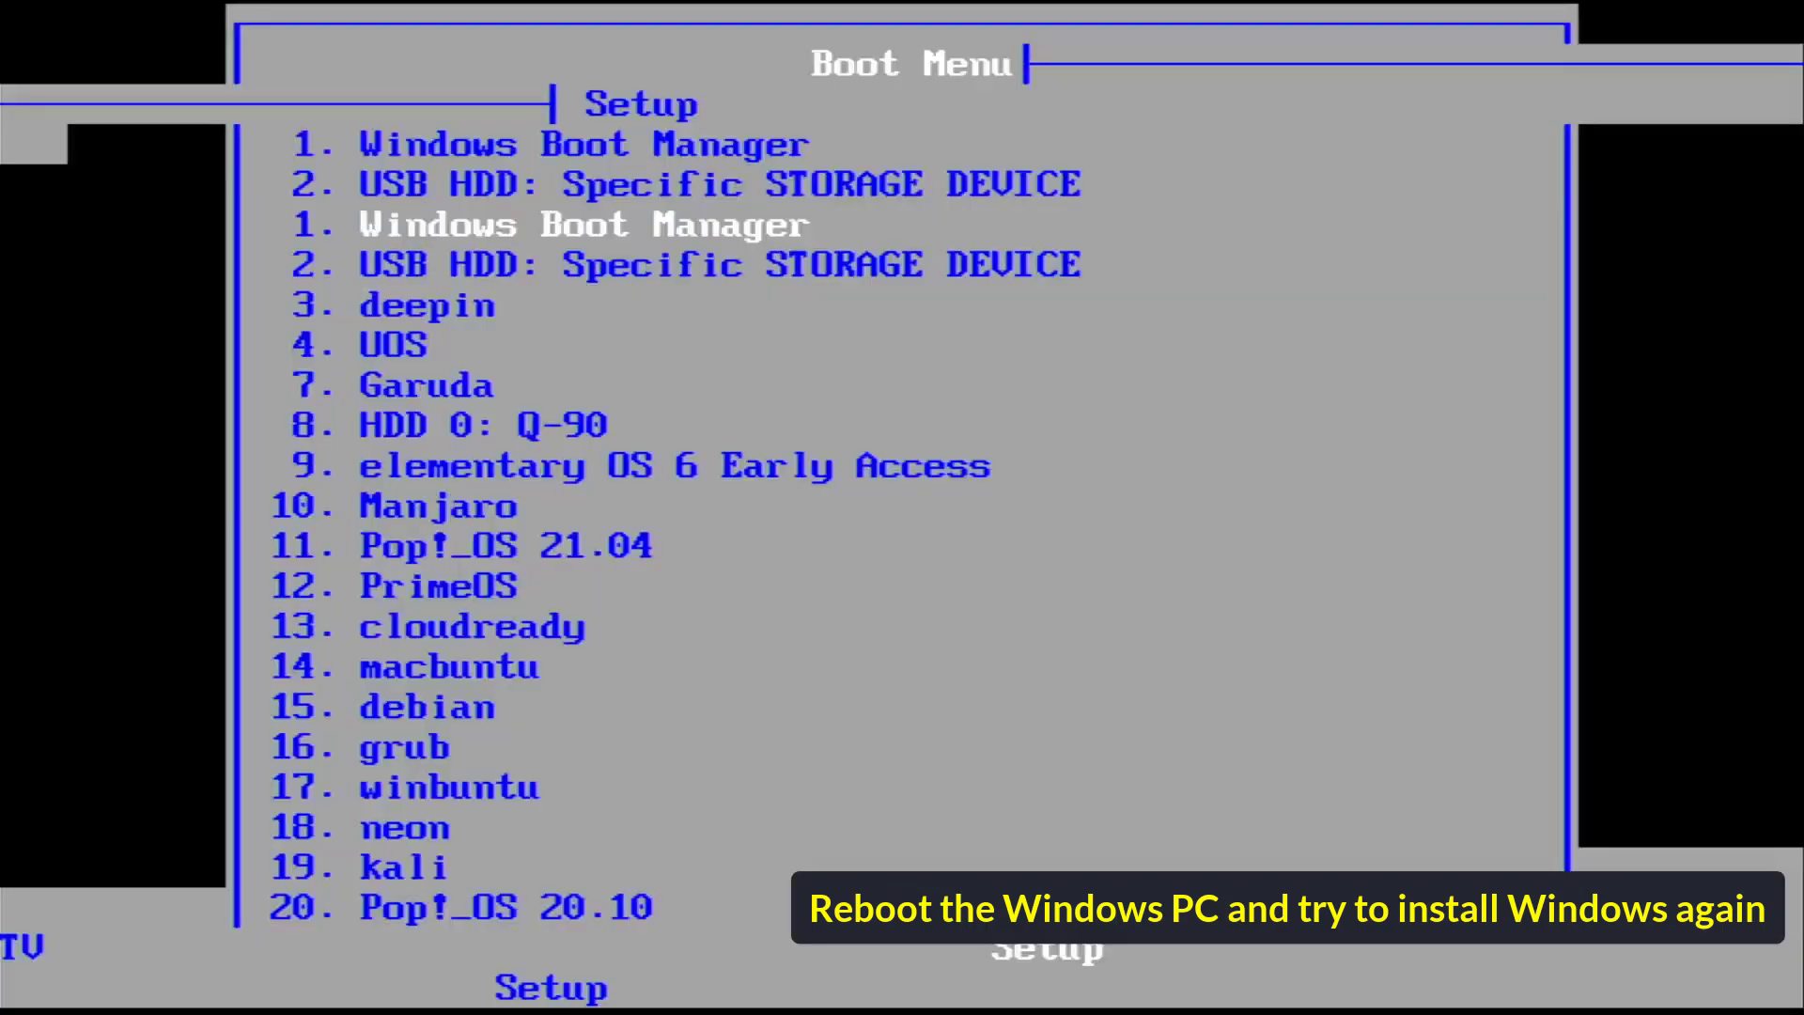
key("Down")
key("Return")
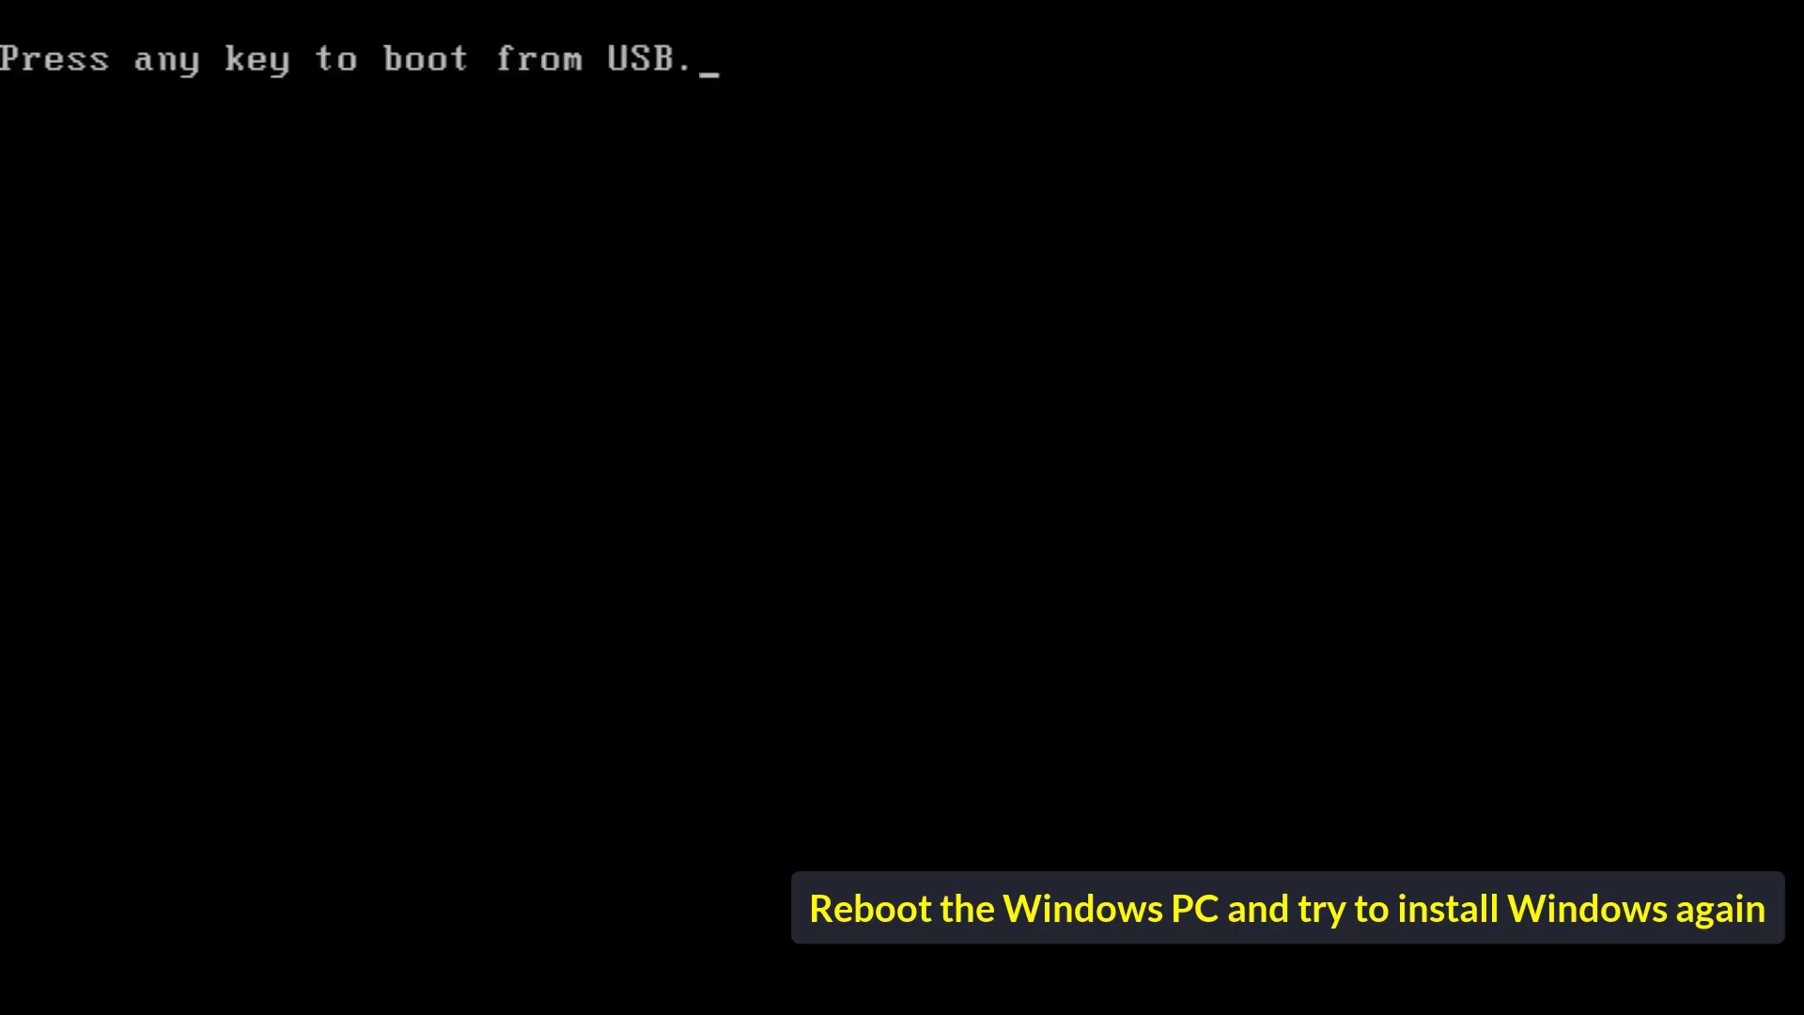
key("Return")
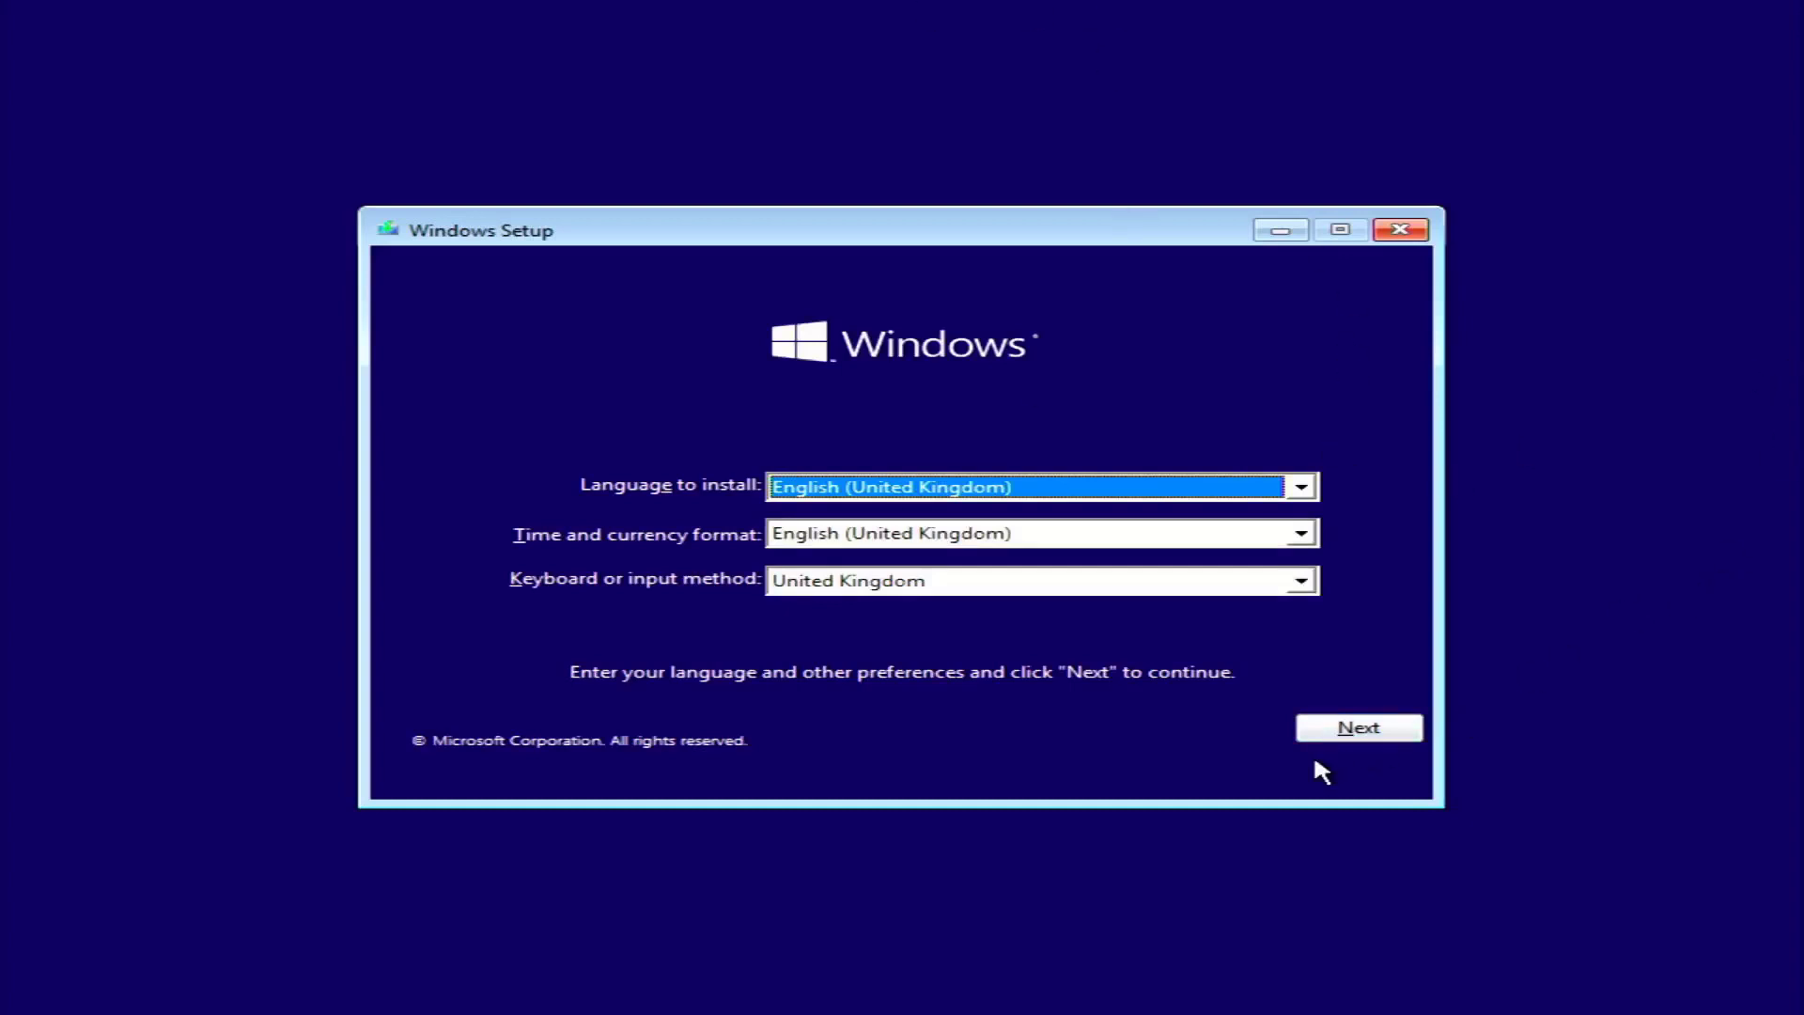
Keep the language settings, start Install now and skip the product key
left_click(1335, 736)
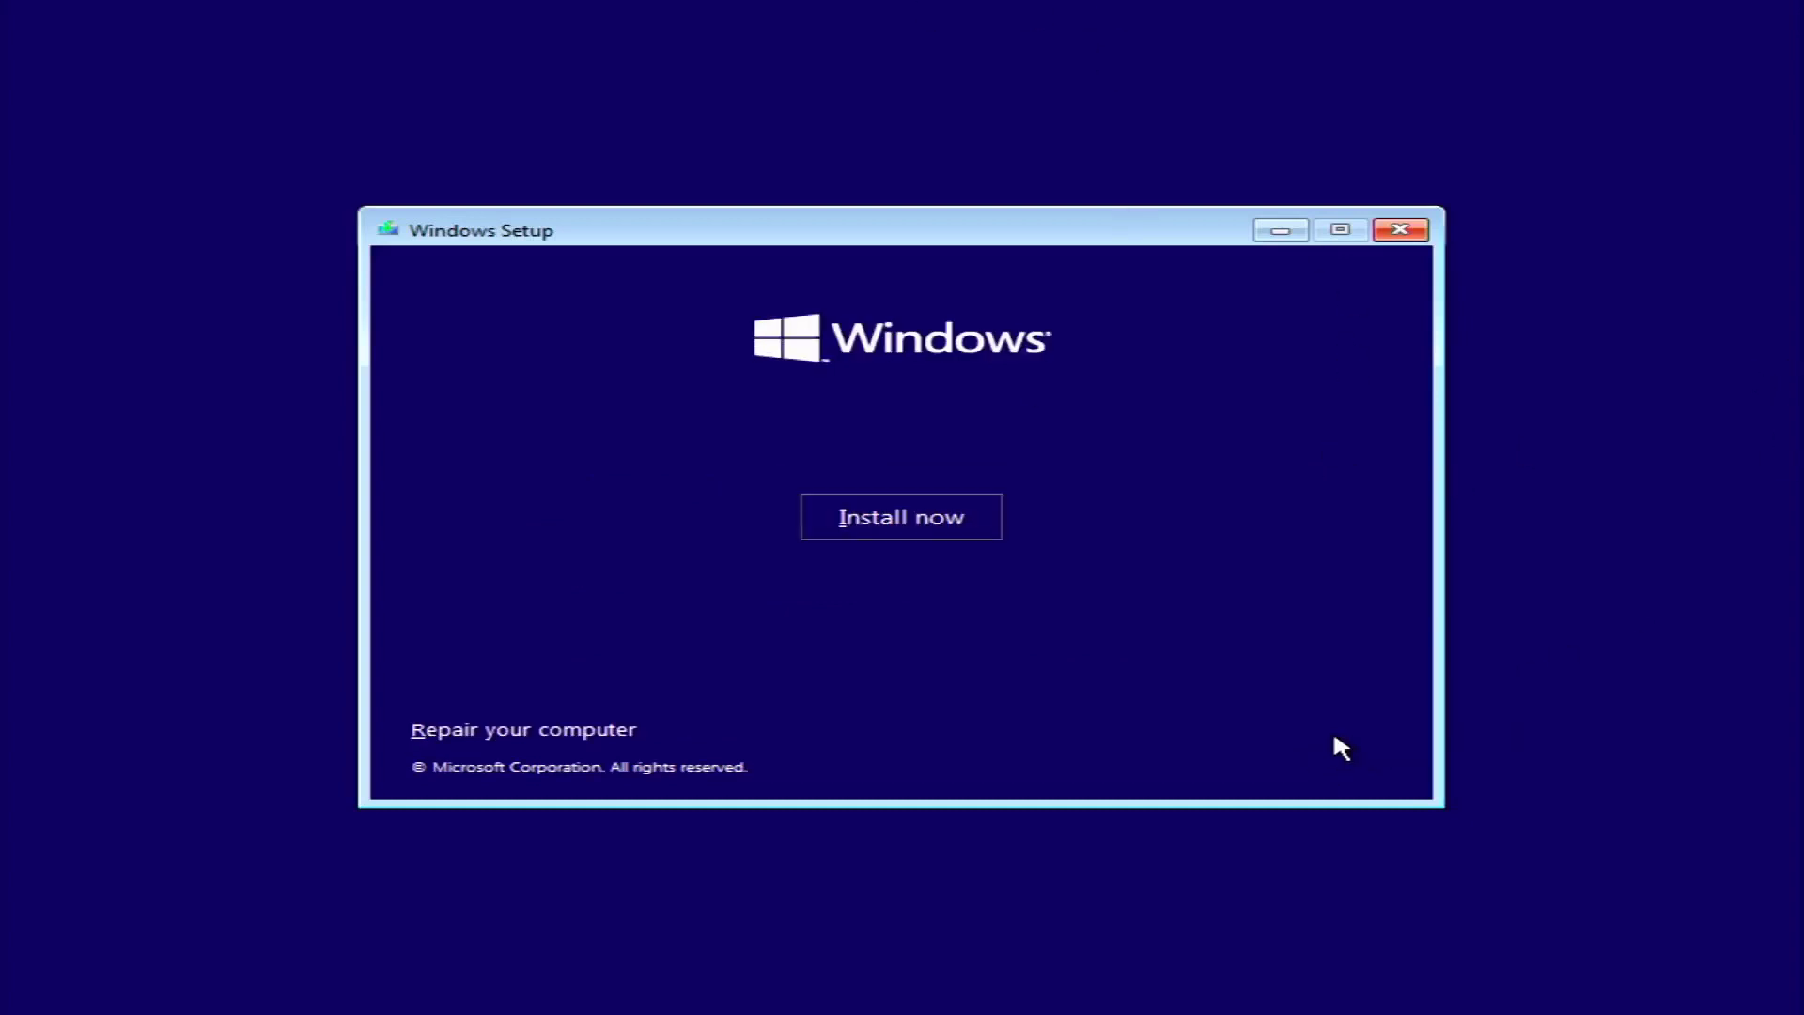
left_click(919, 516)
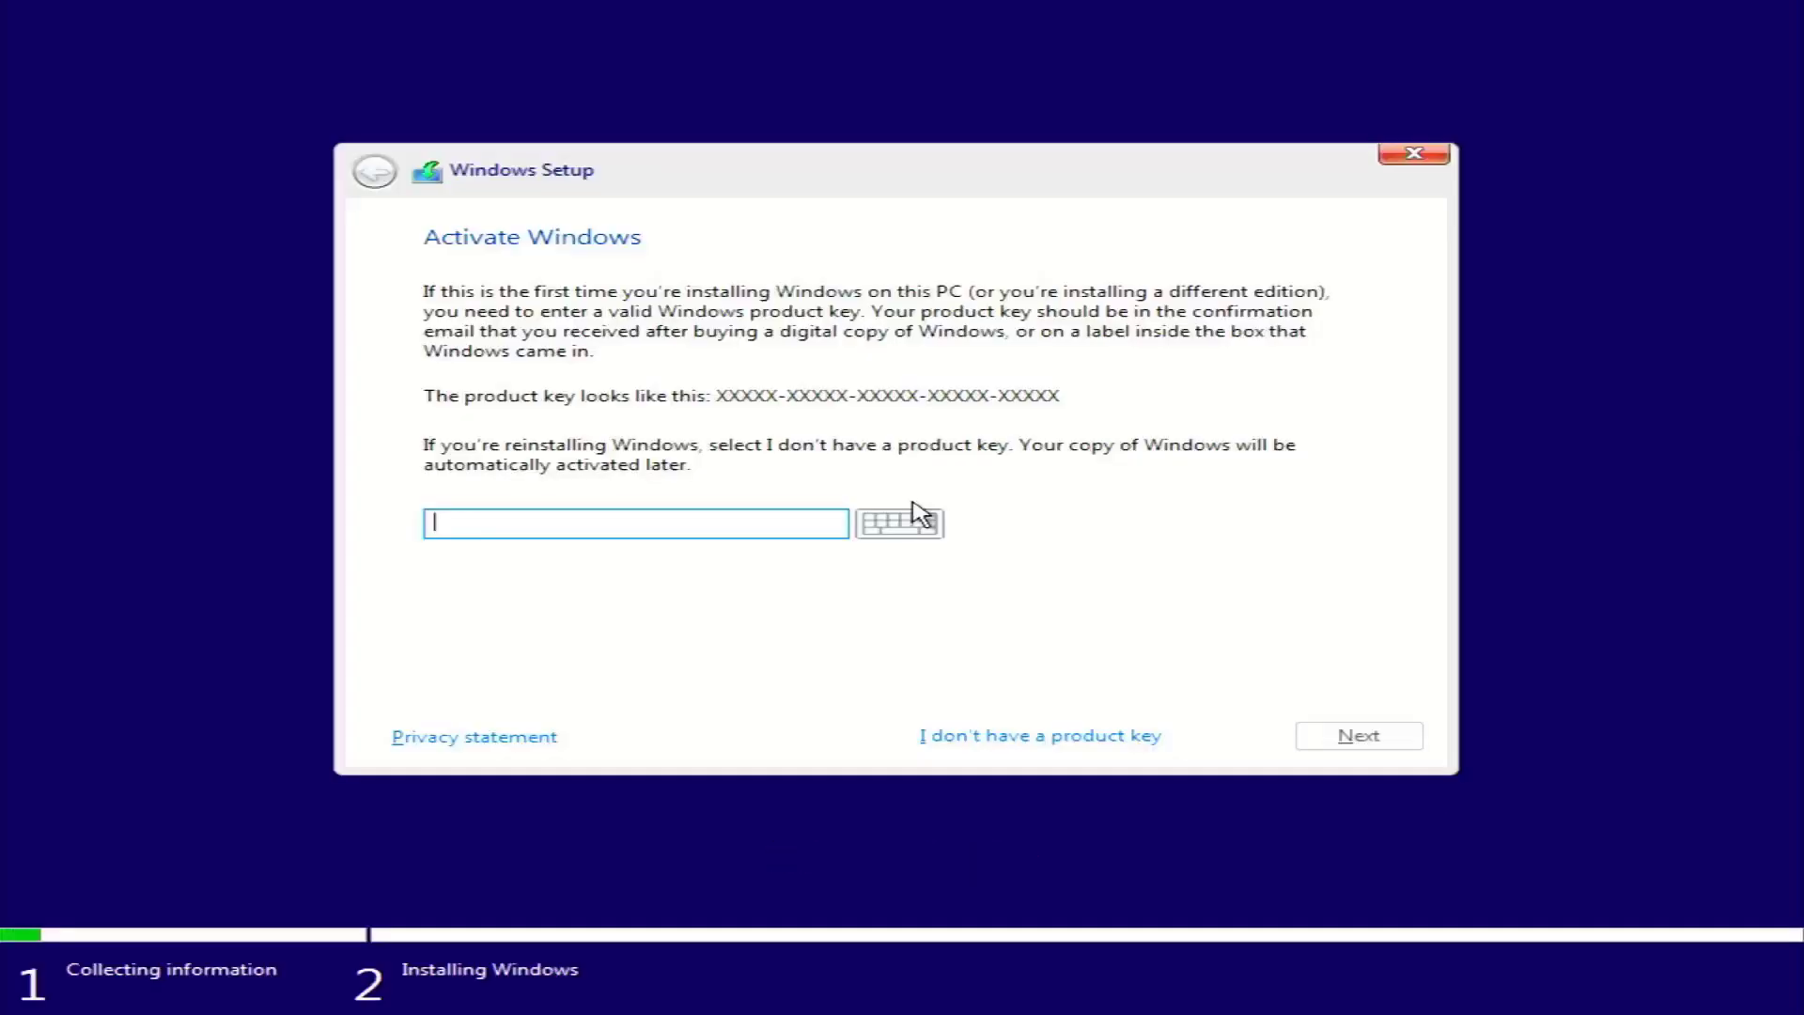
left_click(995, 733)
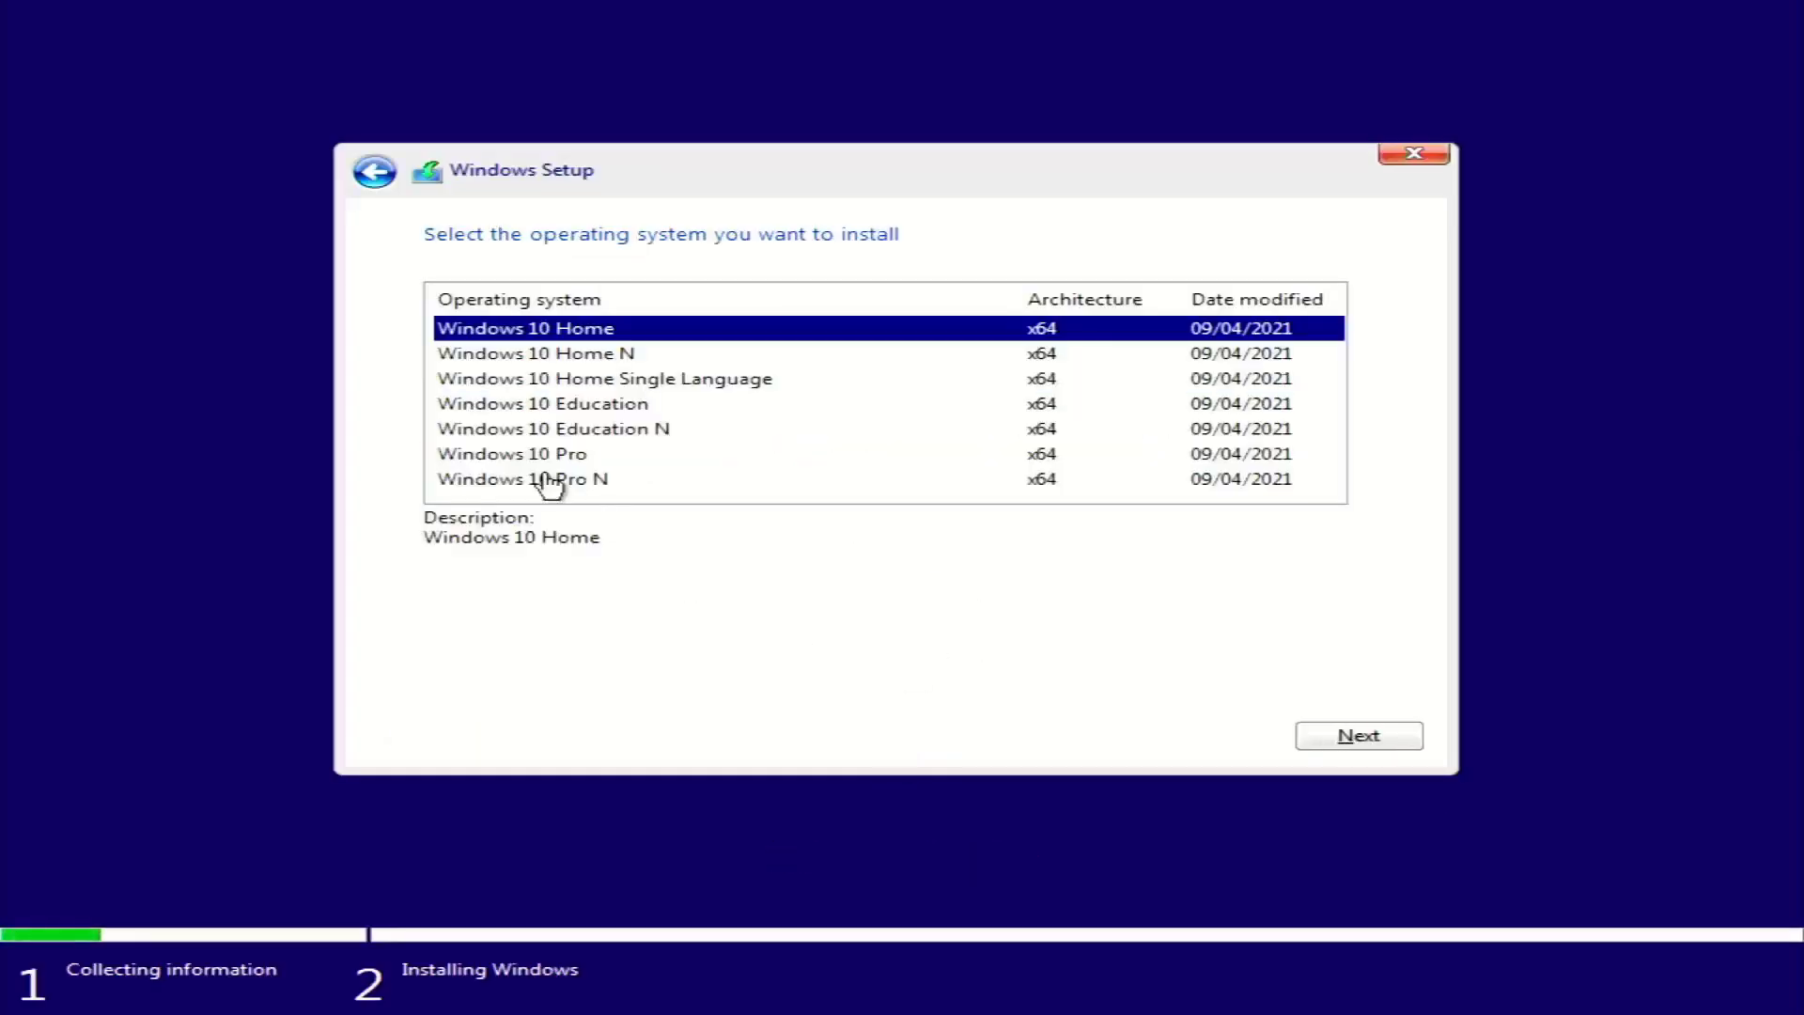
Choose Windows 10 Pro, accept the licence terms and select a Custom installation
left_click(537, 456)
left_click(1389, 743)
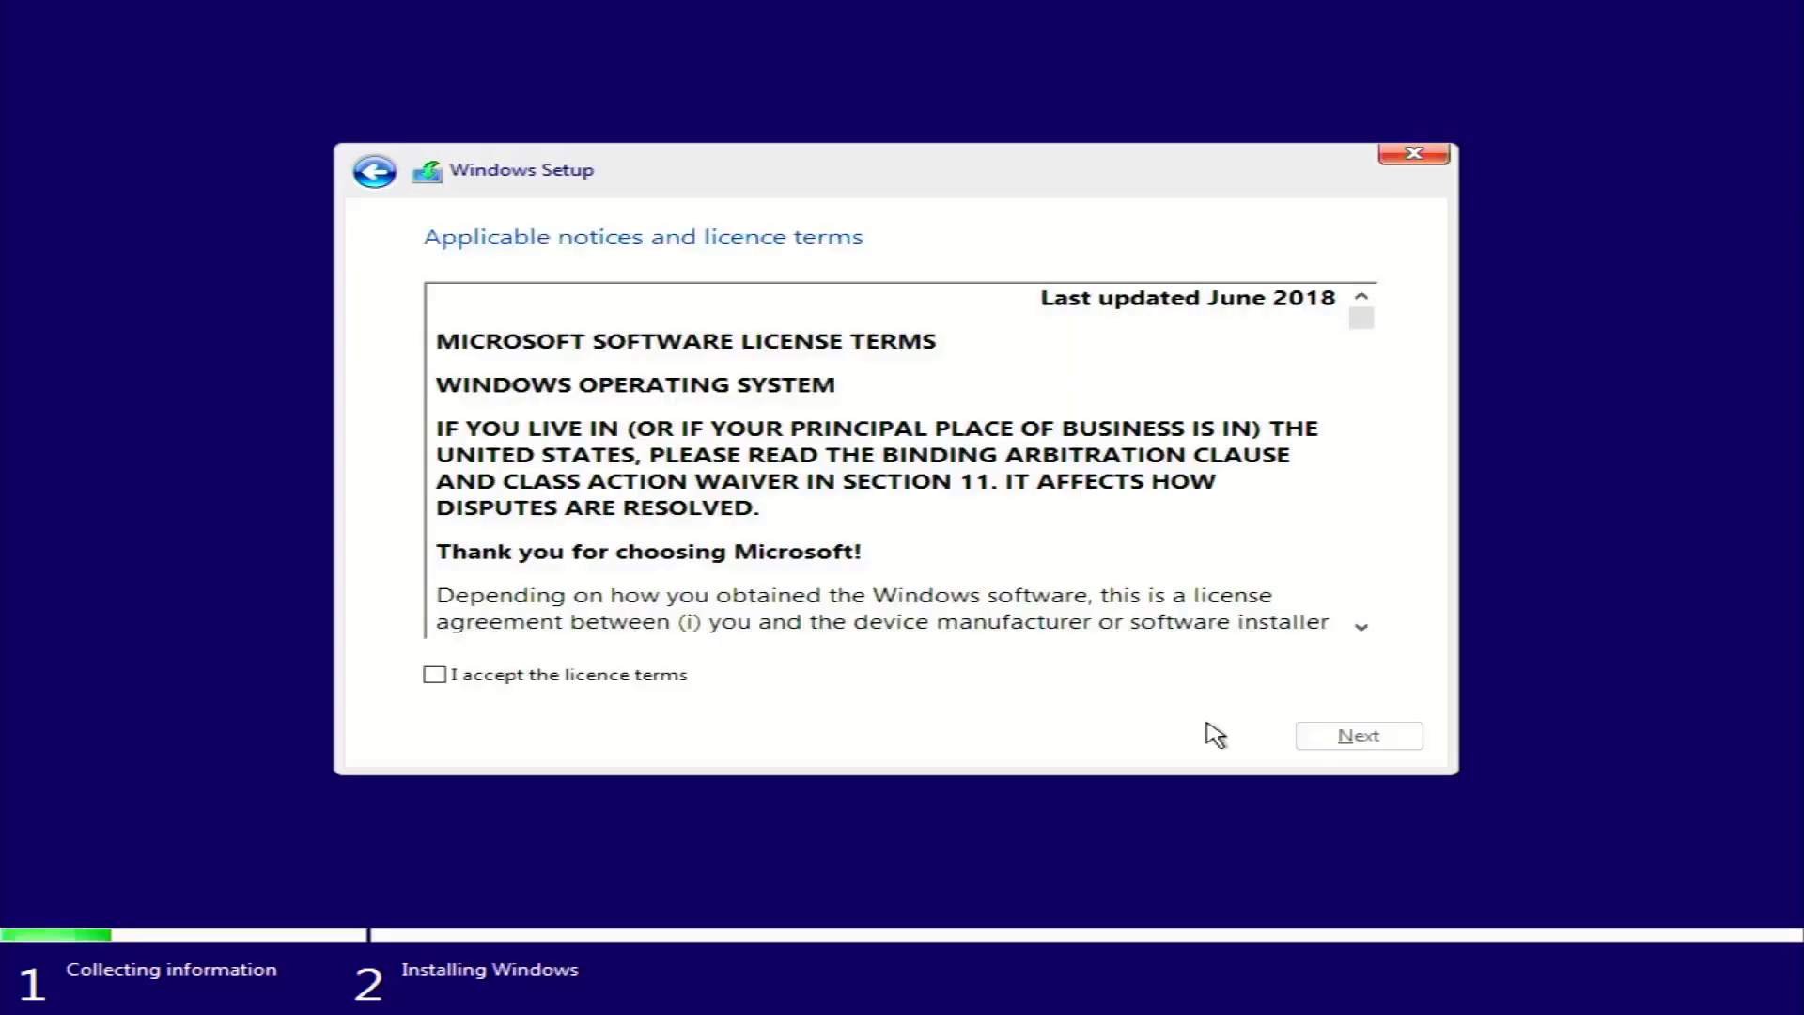
left_click(598, 676)
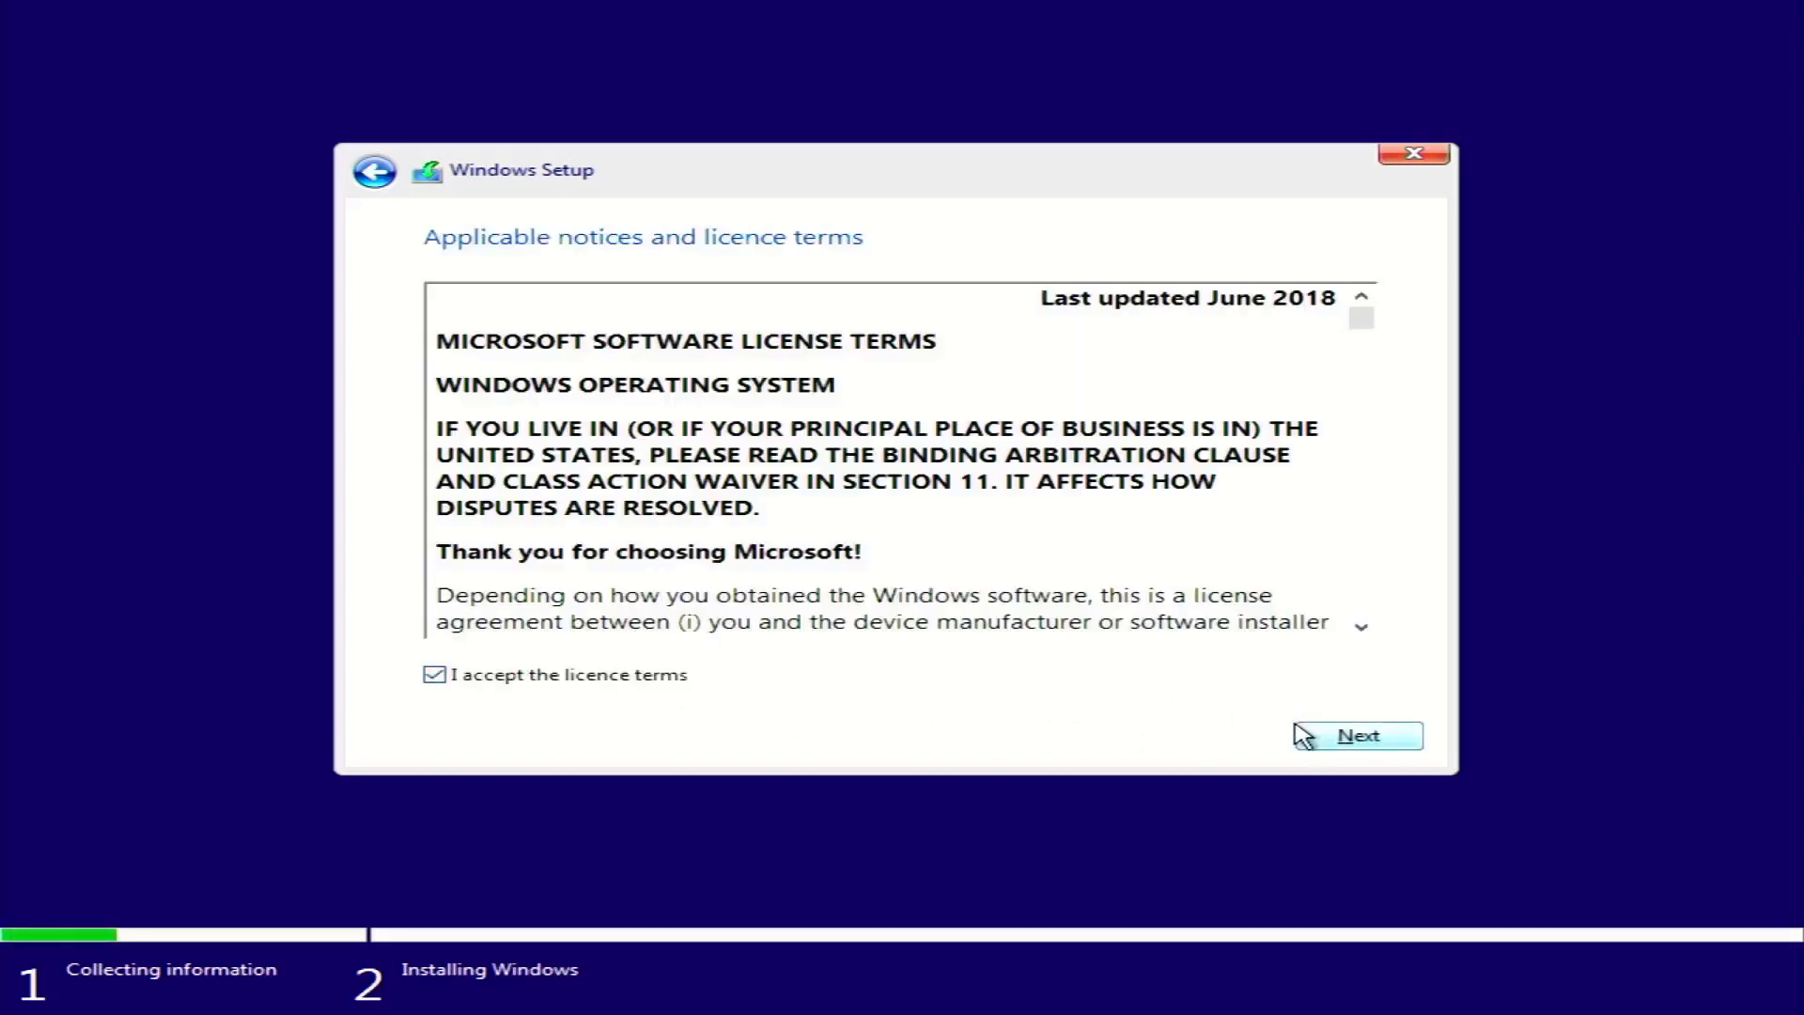
left_click(1353, 735)
left_click(928, 536)
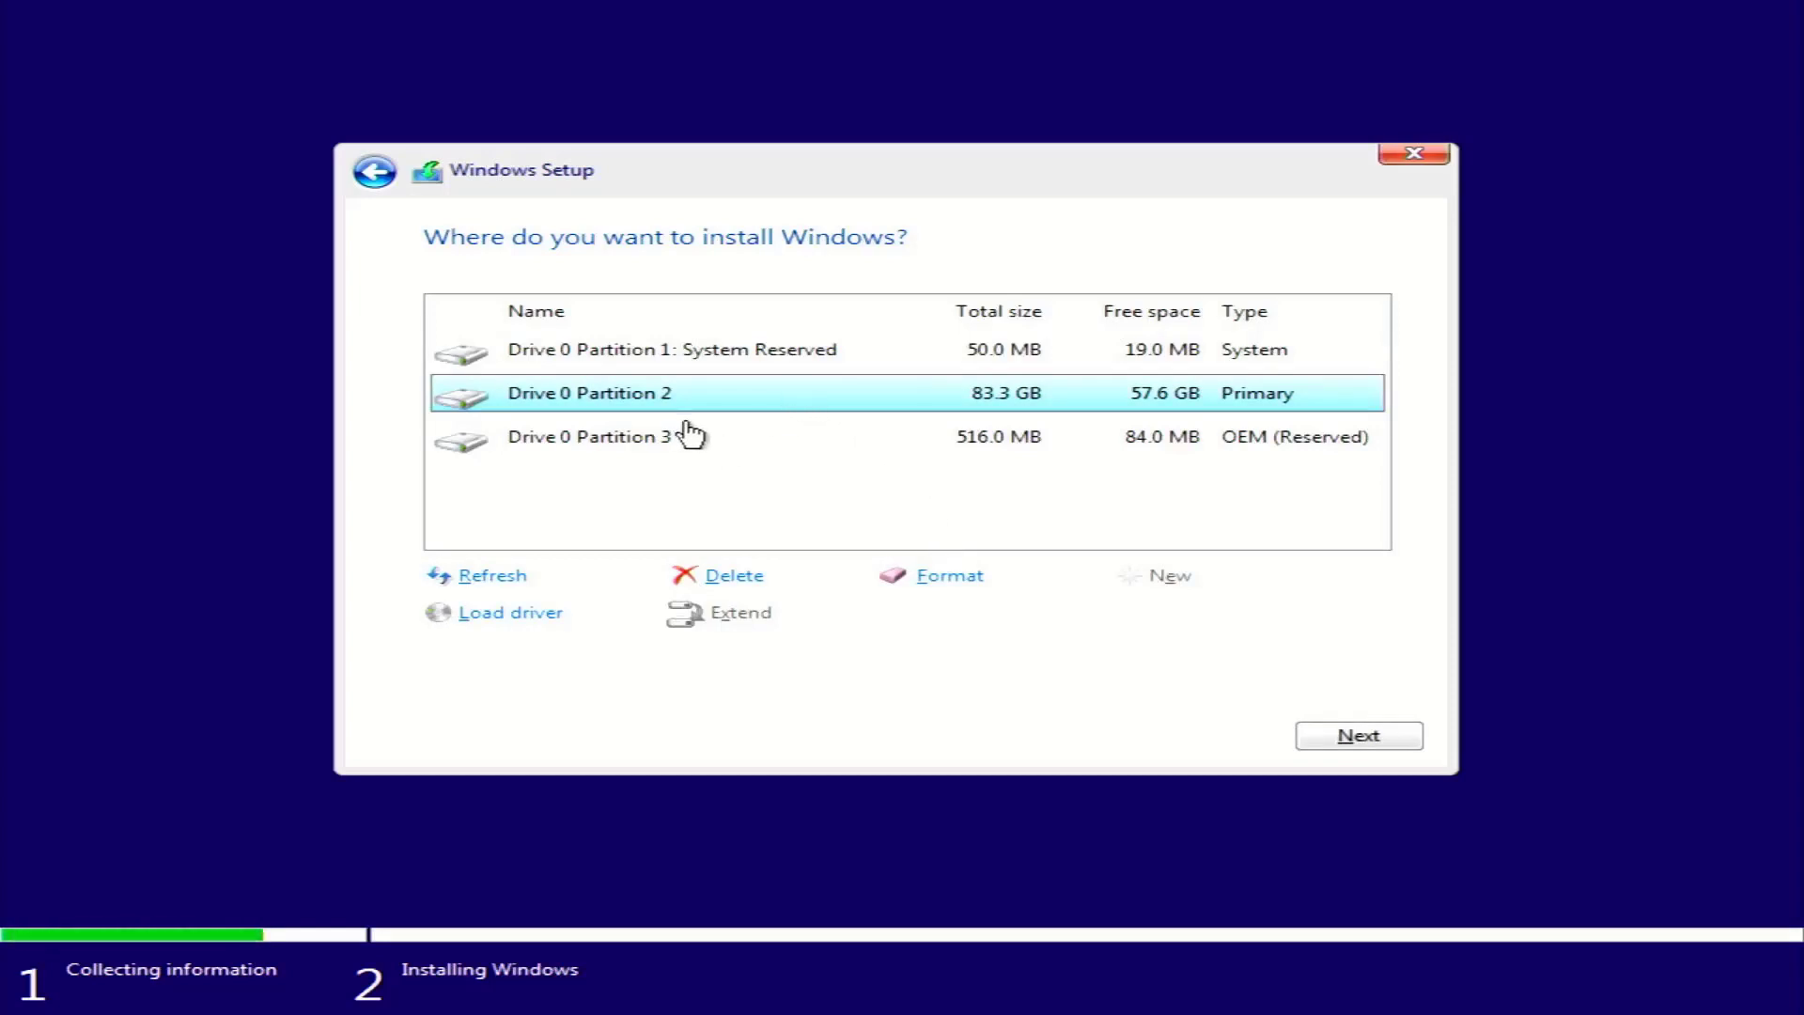
Install Windows onto Drive 0 Partition 2, acknowledging the previous-installation warning
left_click(1302, 737)
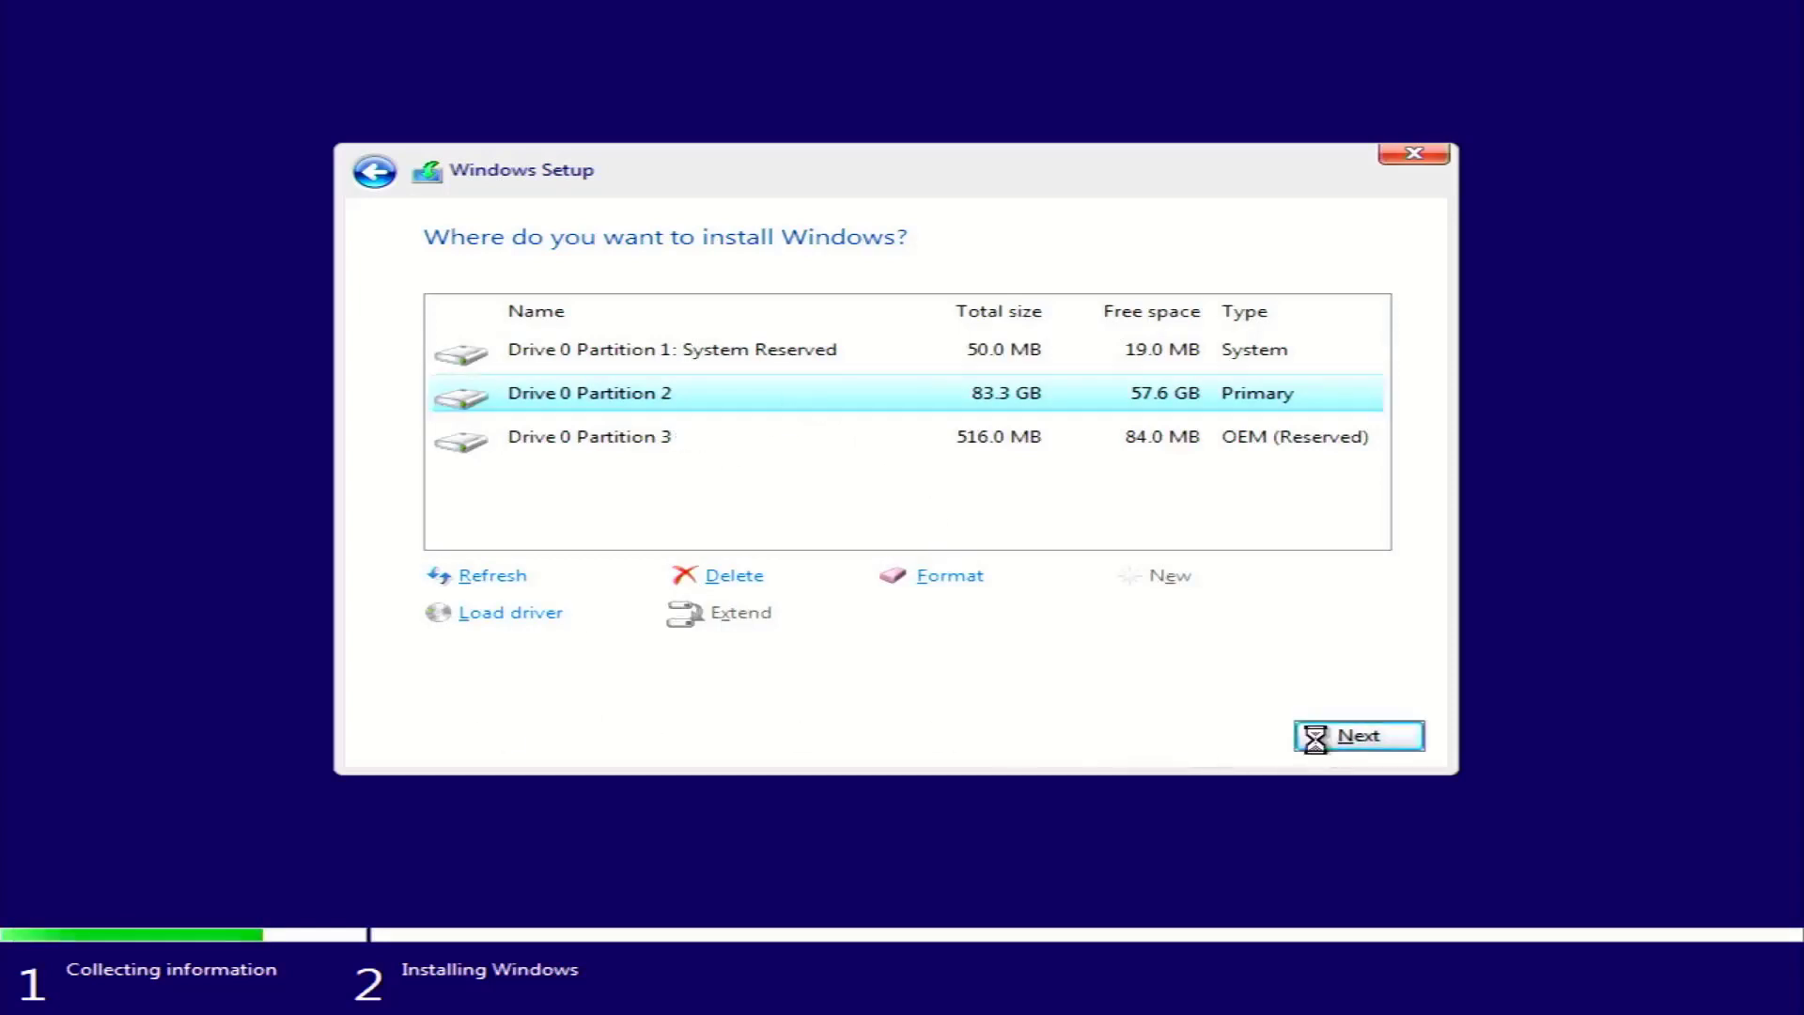
left_click(1162, 627)
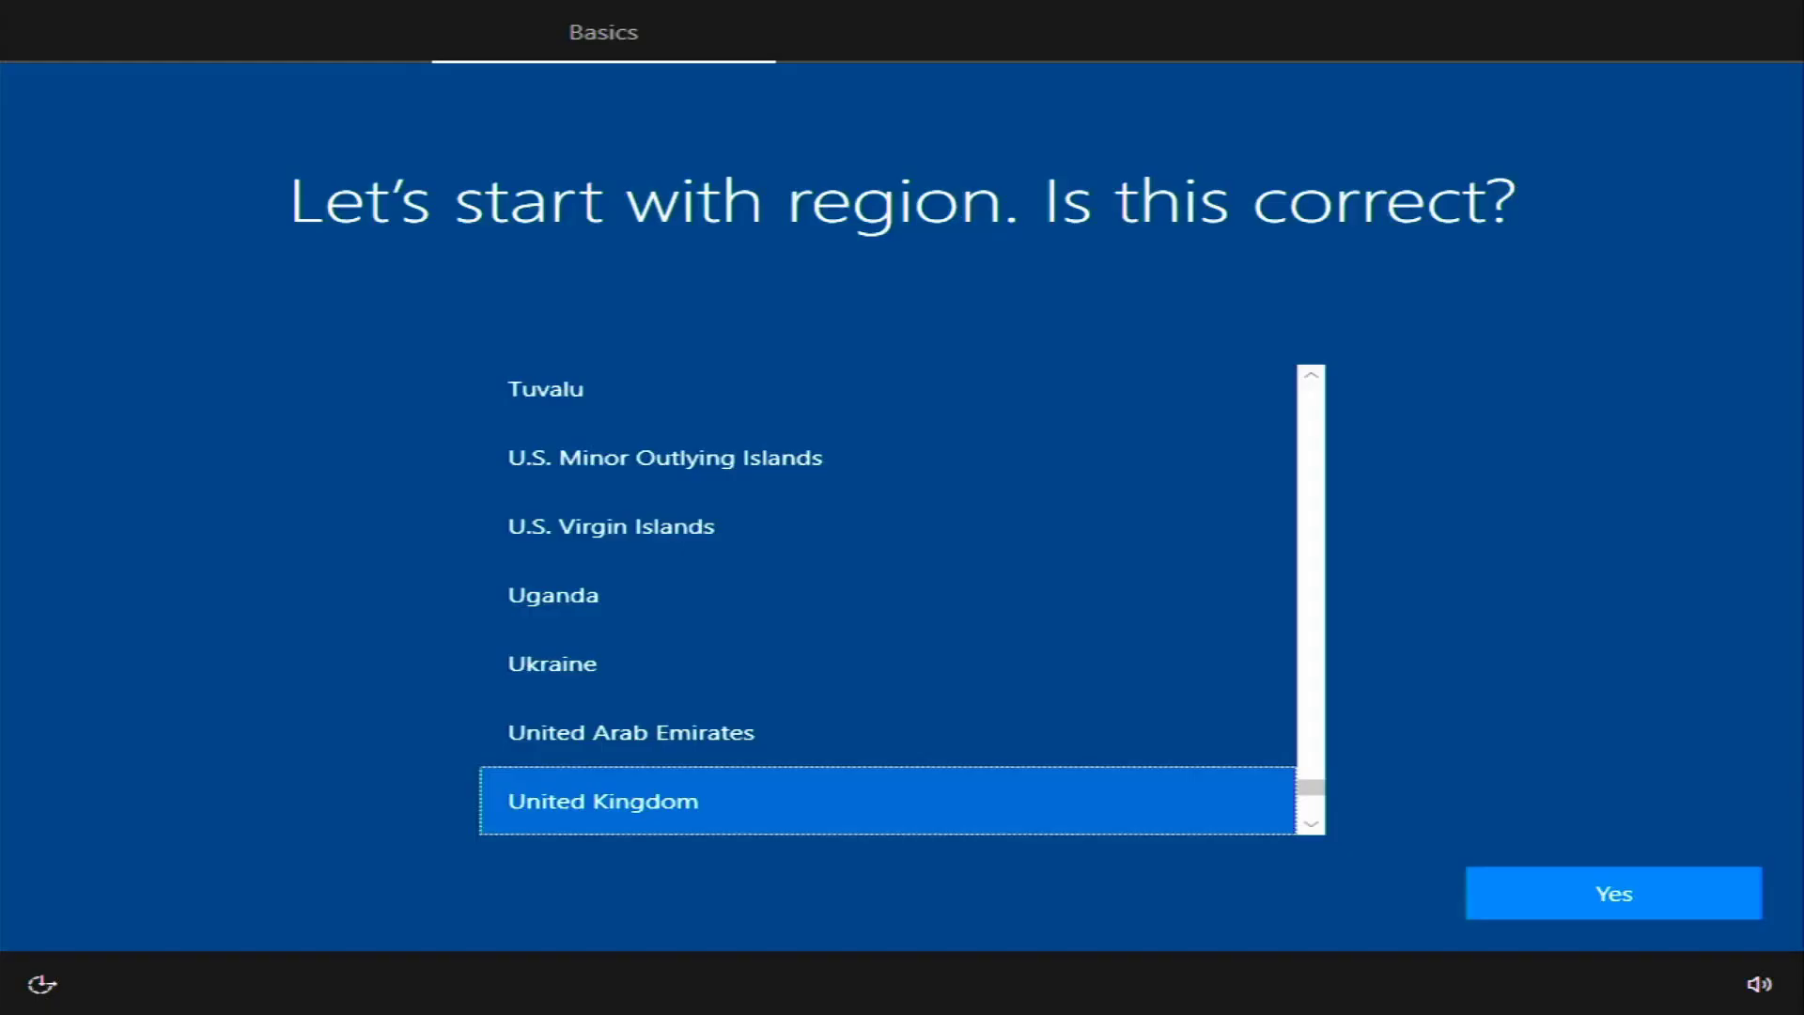
Confirm the United Kingdom region and keyboard, skip the network, and enter a local account name
left_click(1627, 908)
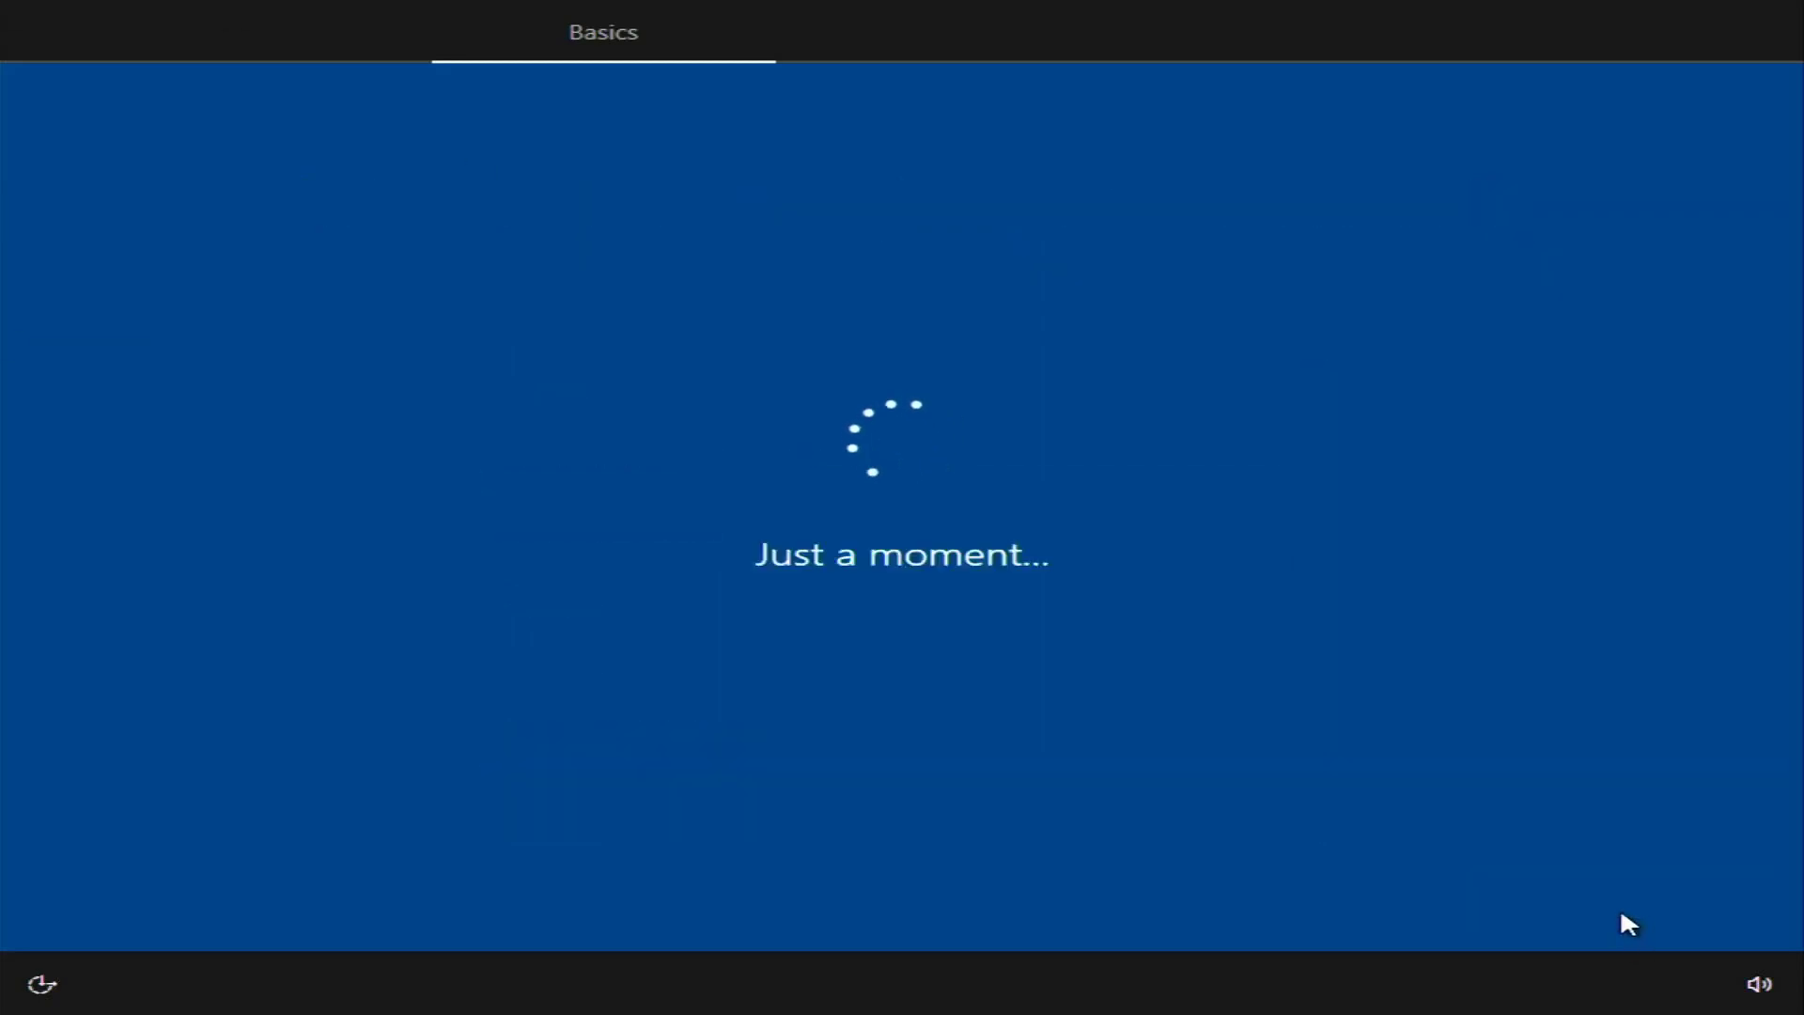
left_click(1610, 910)
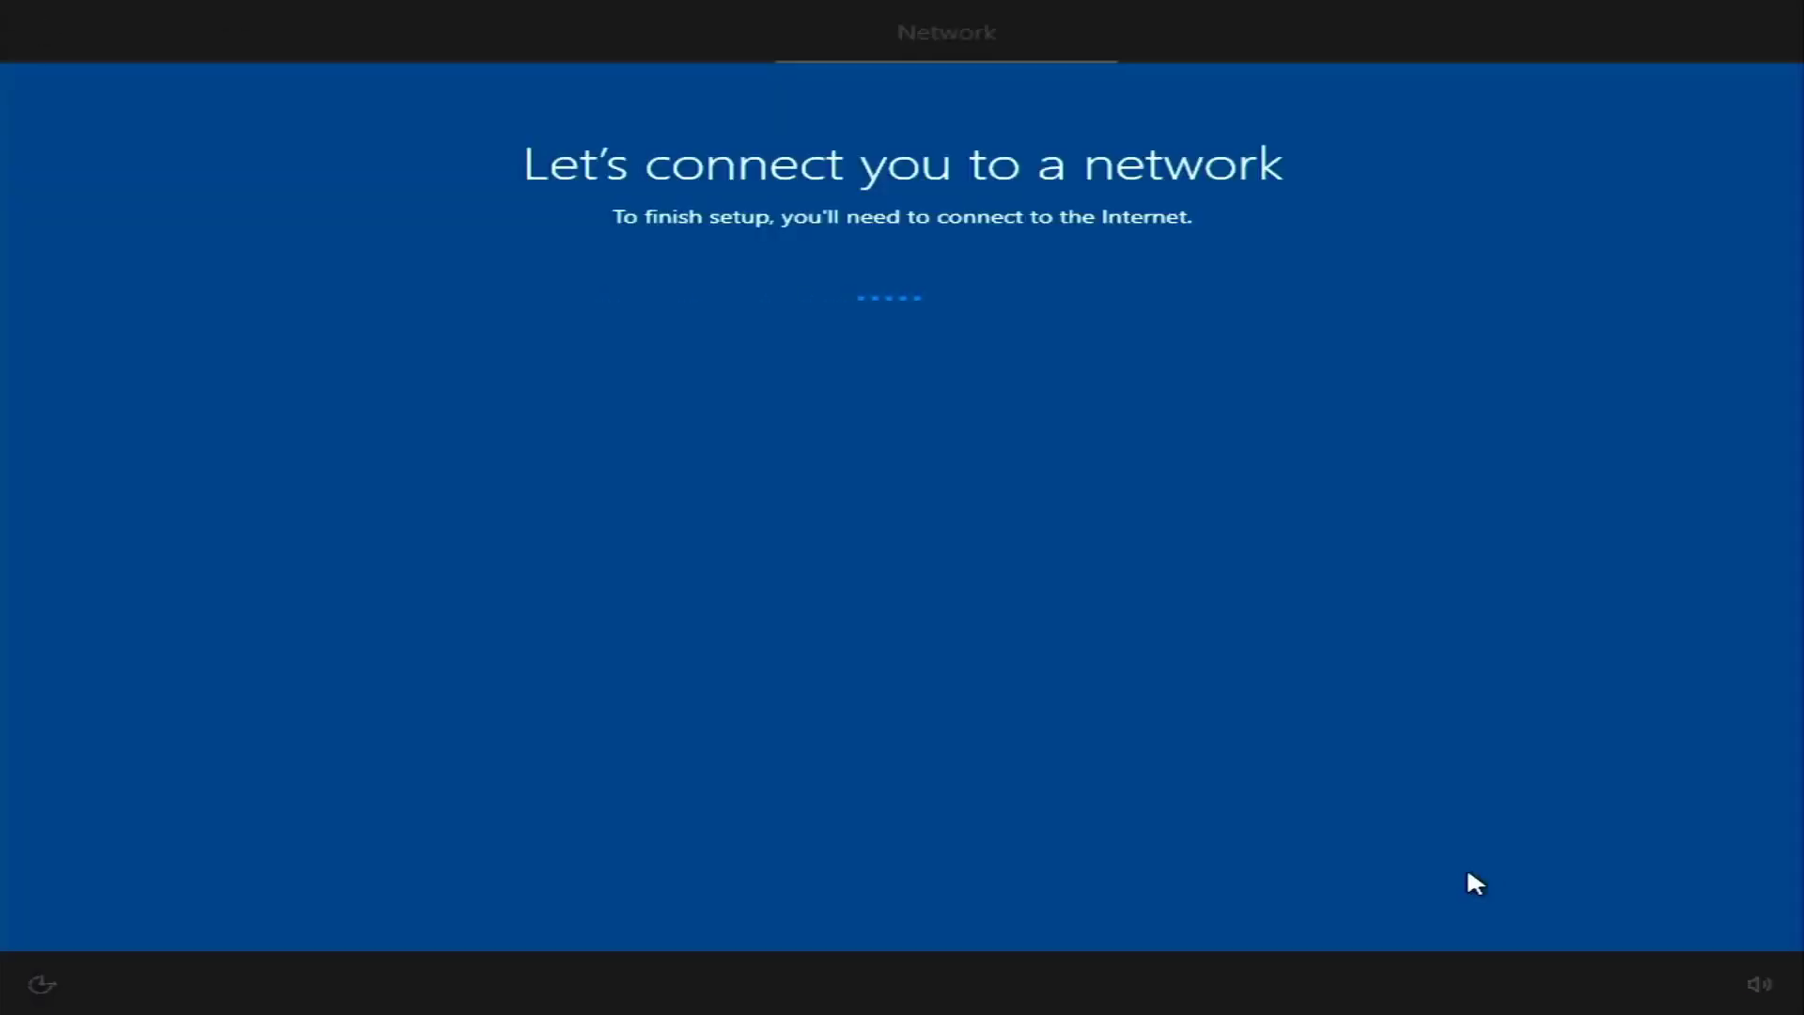
left_click(246, 900)
type("P")
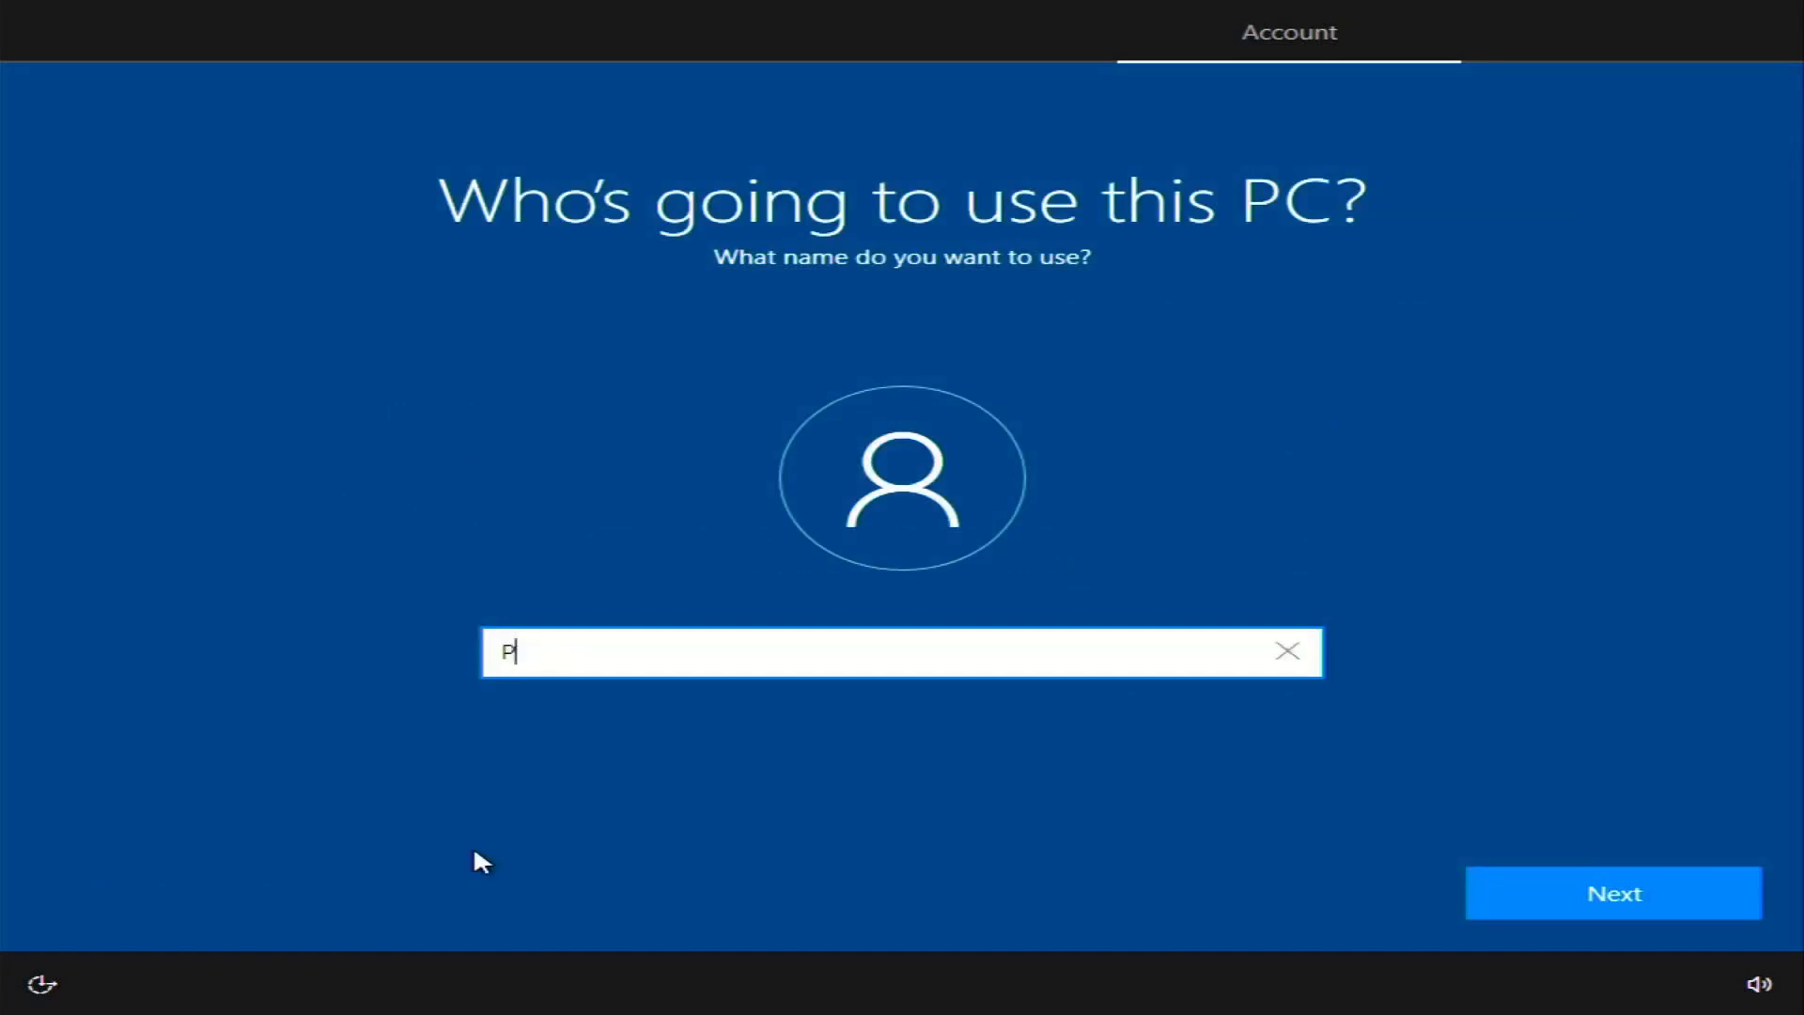
key("Return")
Turn off location, Find my device and advertising ID, decline tailored experiences, then accept Cortana
left_click(658, 601)
left_click(1541, 885)
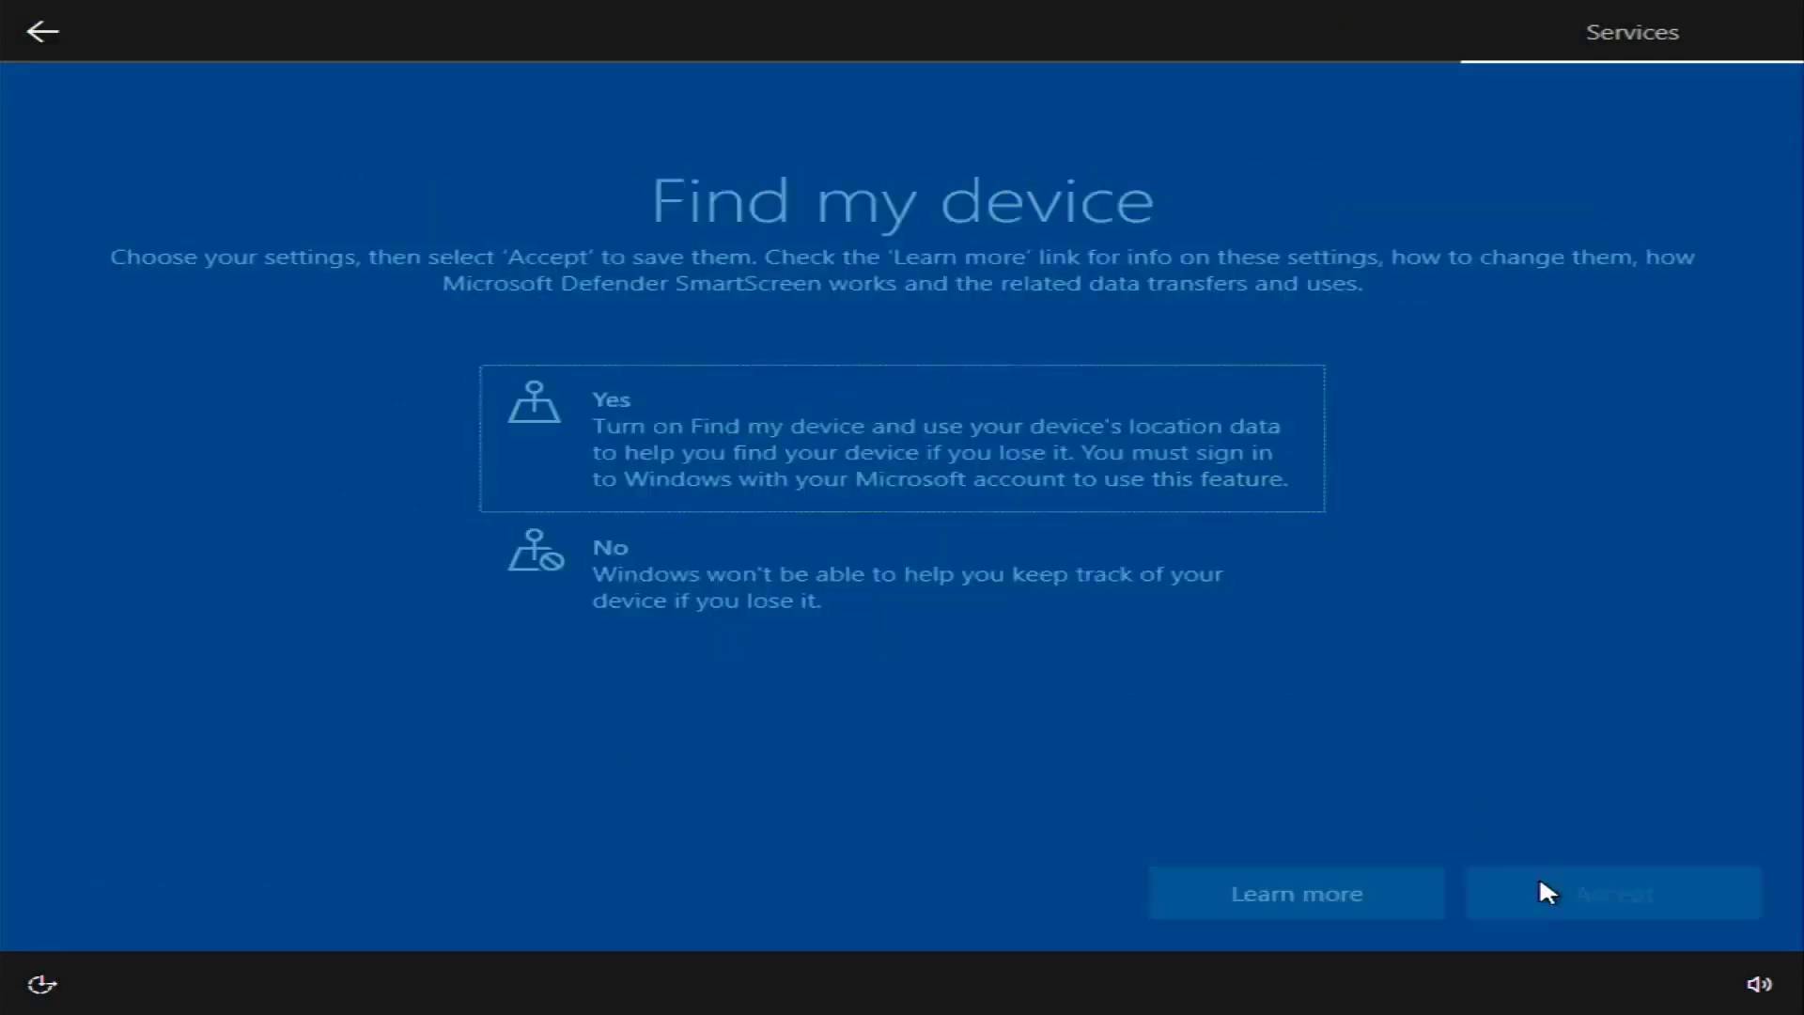
left_click(1034, 583)
left_click(1703, 905)
left_click(1703, 908)
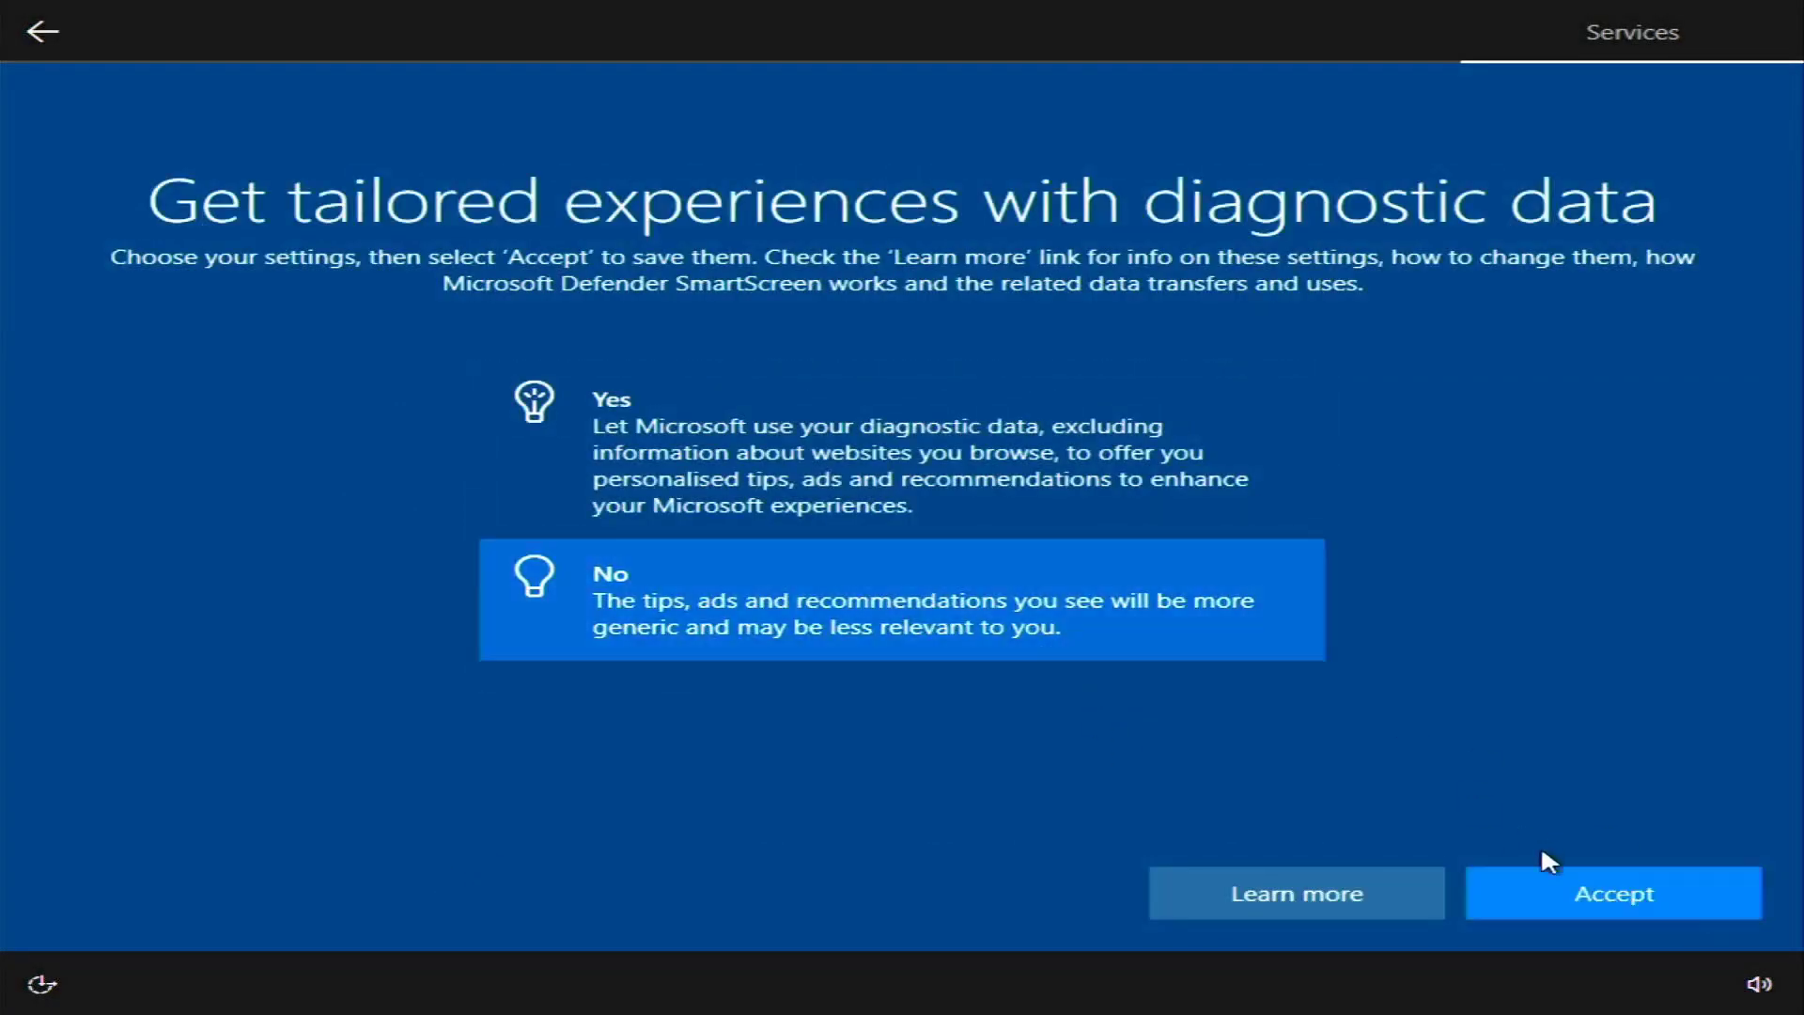
left_click(1534, 872)
left_click(714, 573)
left_click(1581, 878)
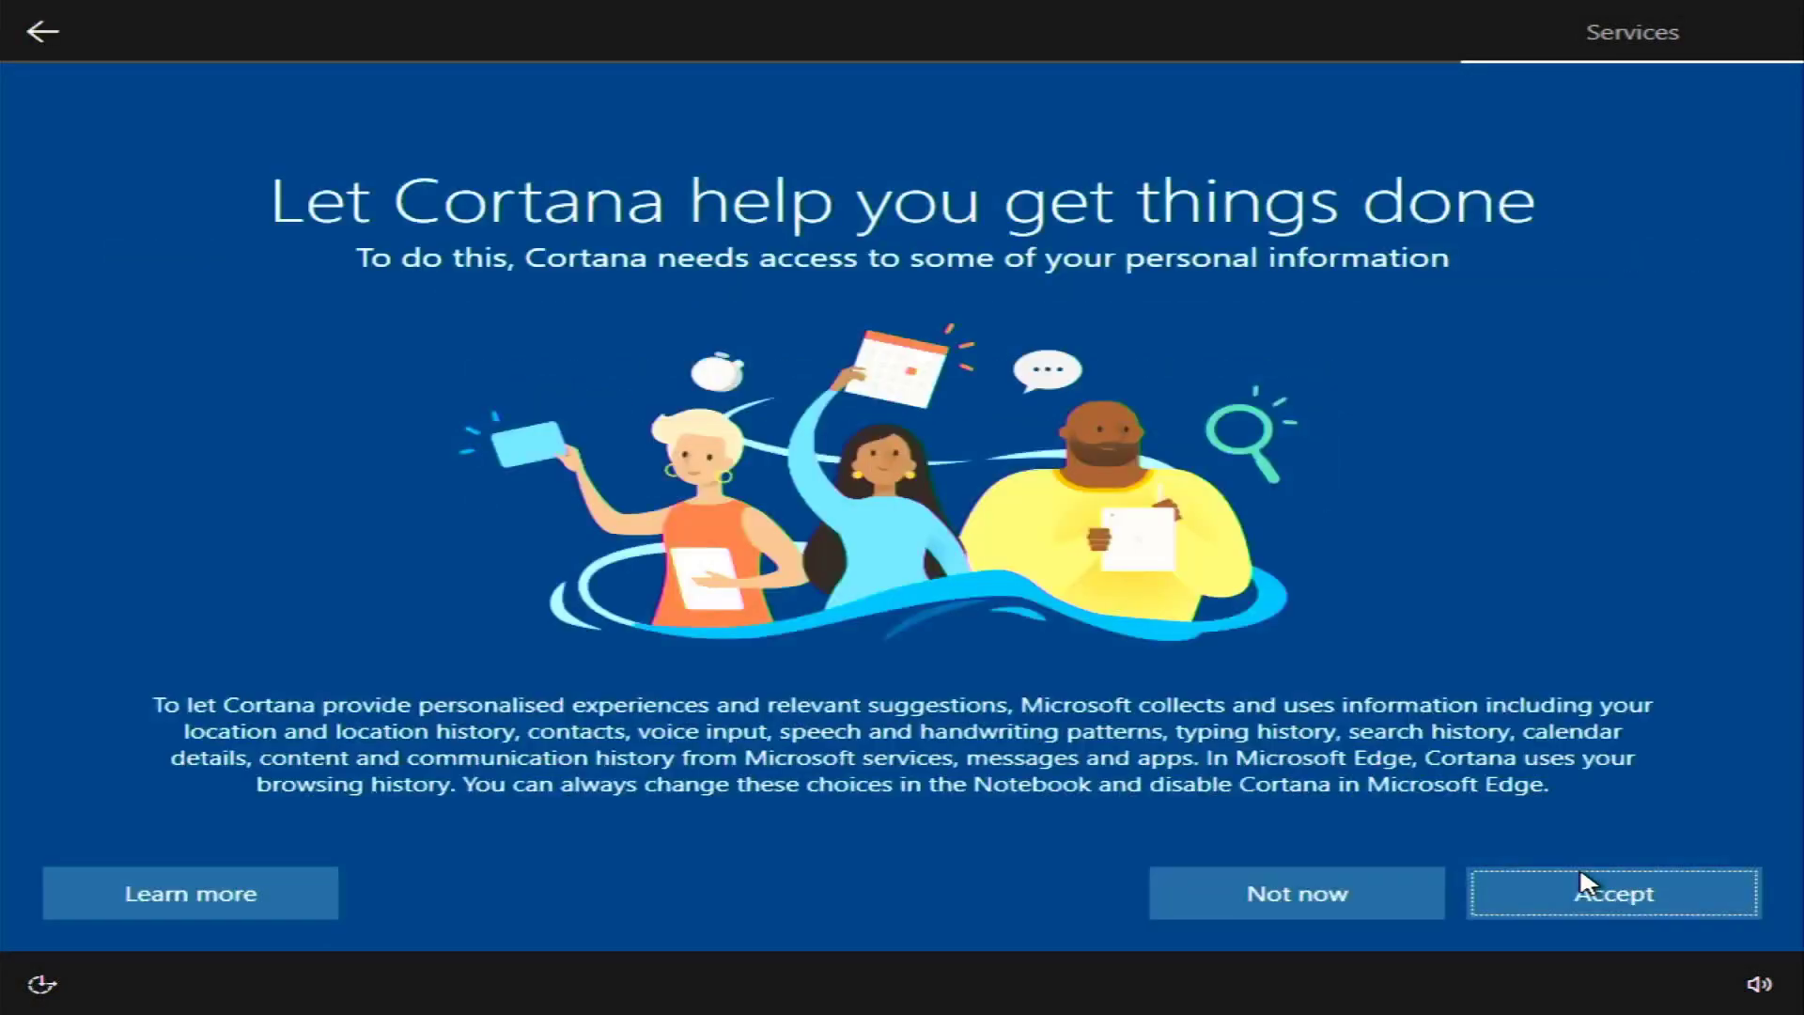
left_click(1581, 879)
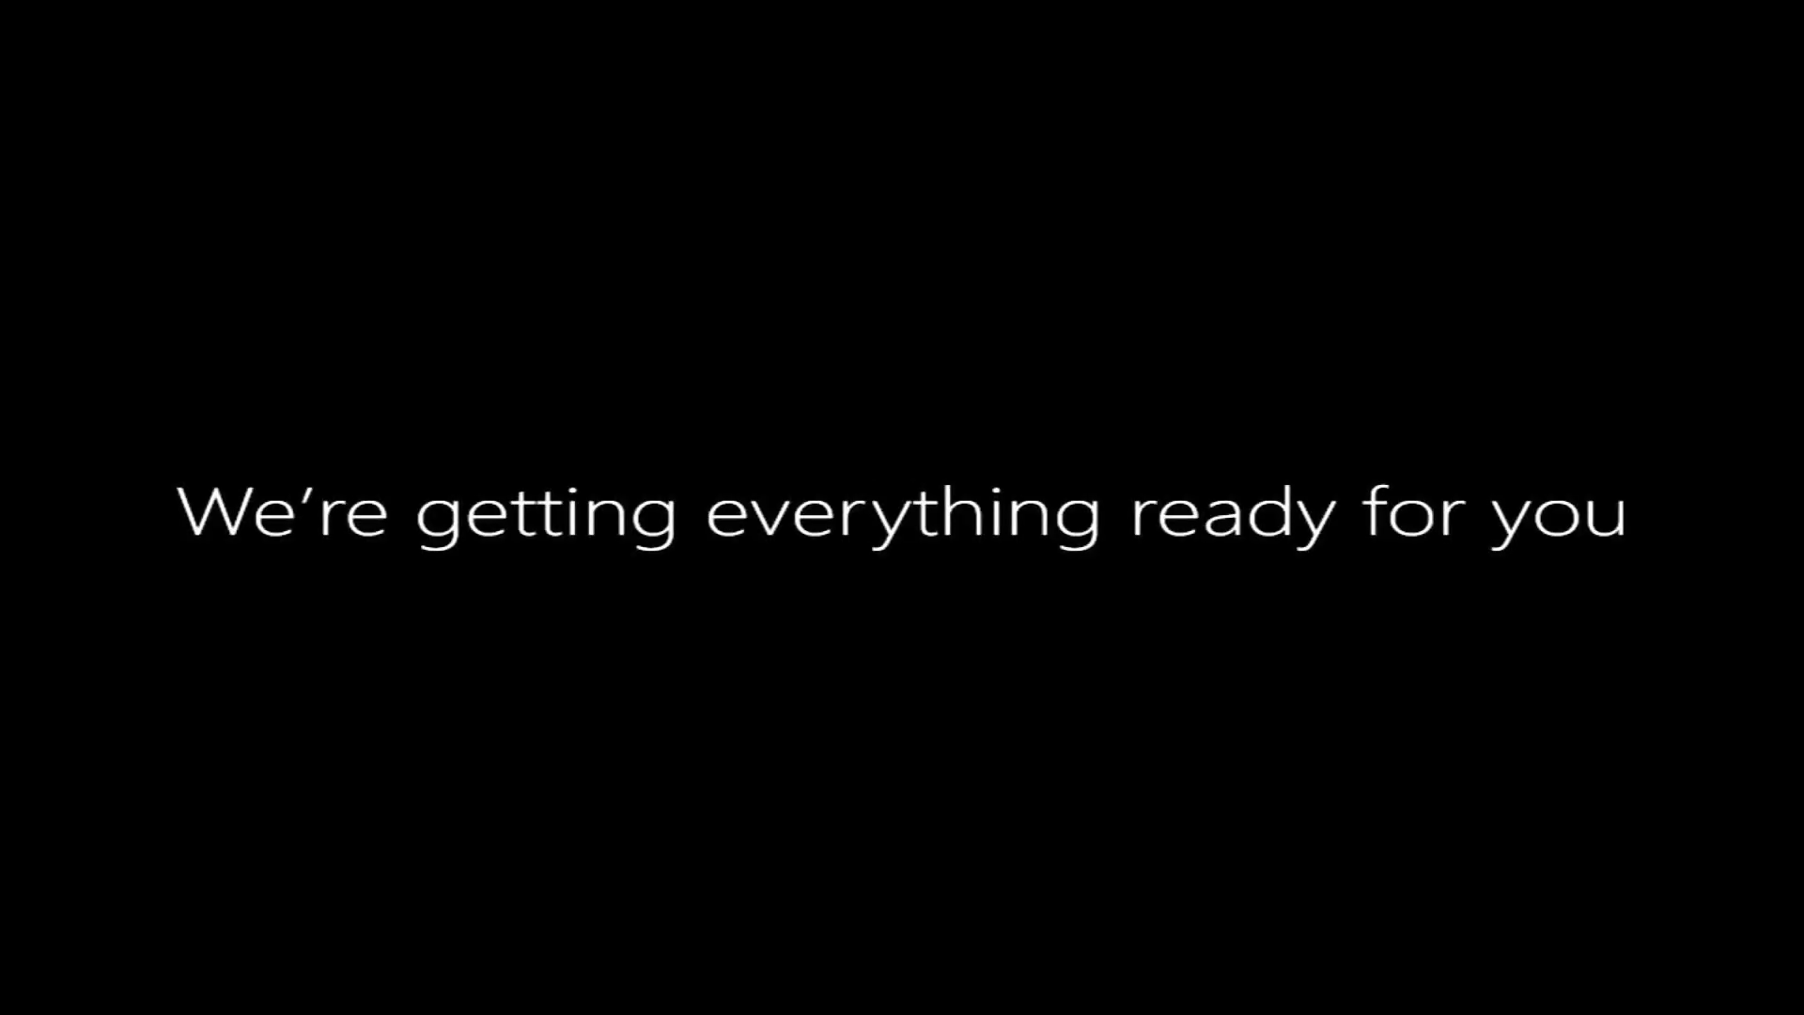